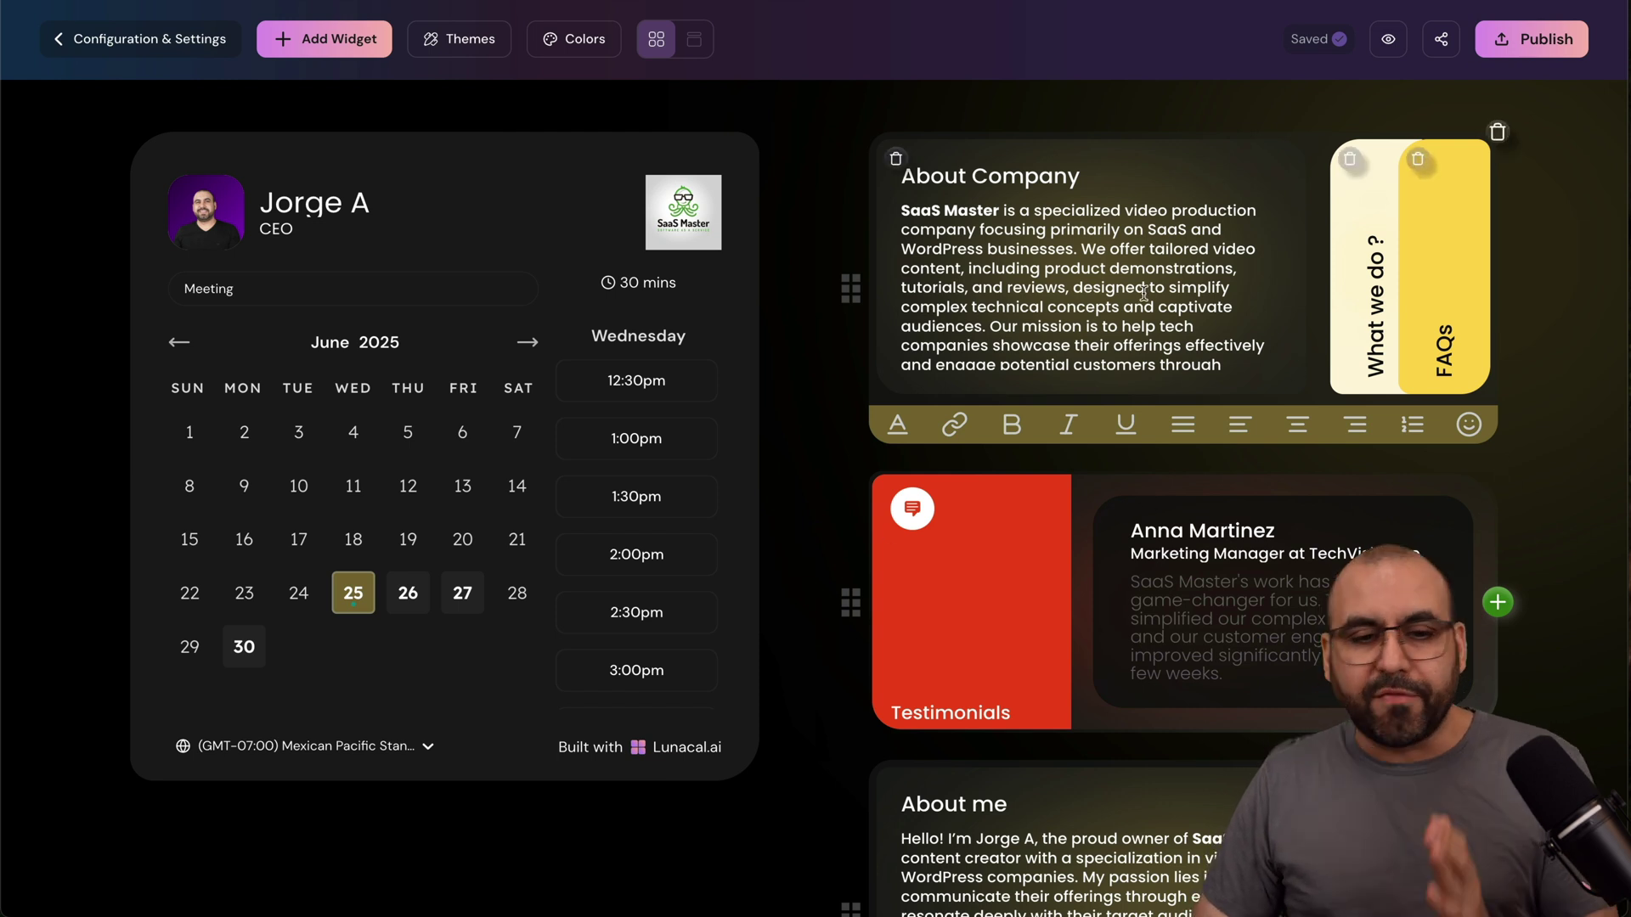
# - Switch the info widget through 'What we do ?' to 'FAQs', then preview the booking page
pyautogui.click(1376, 291)
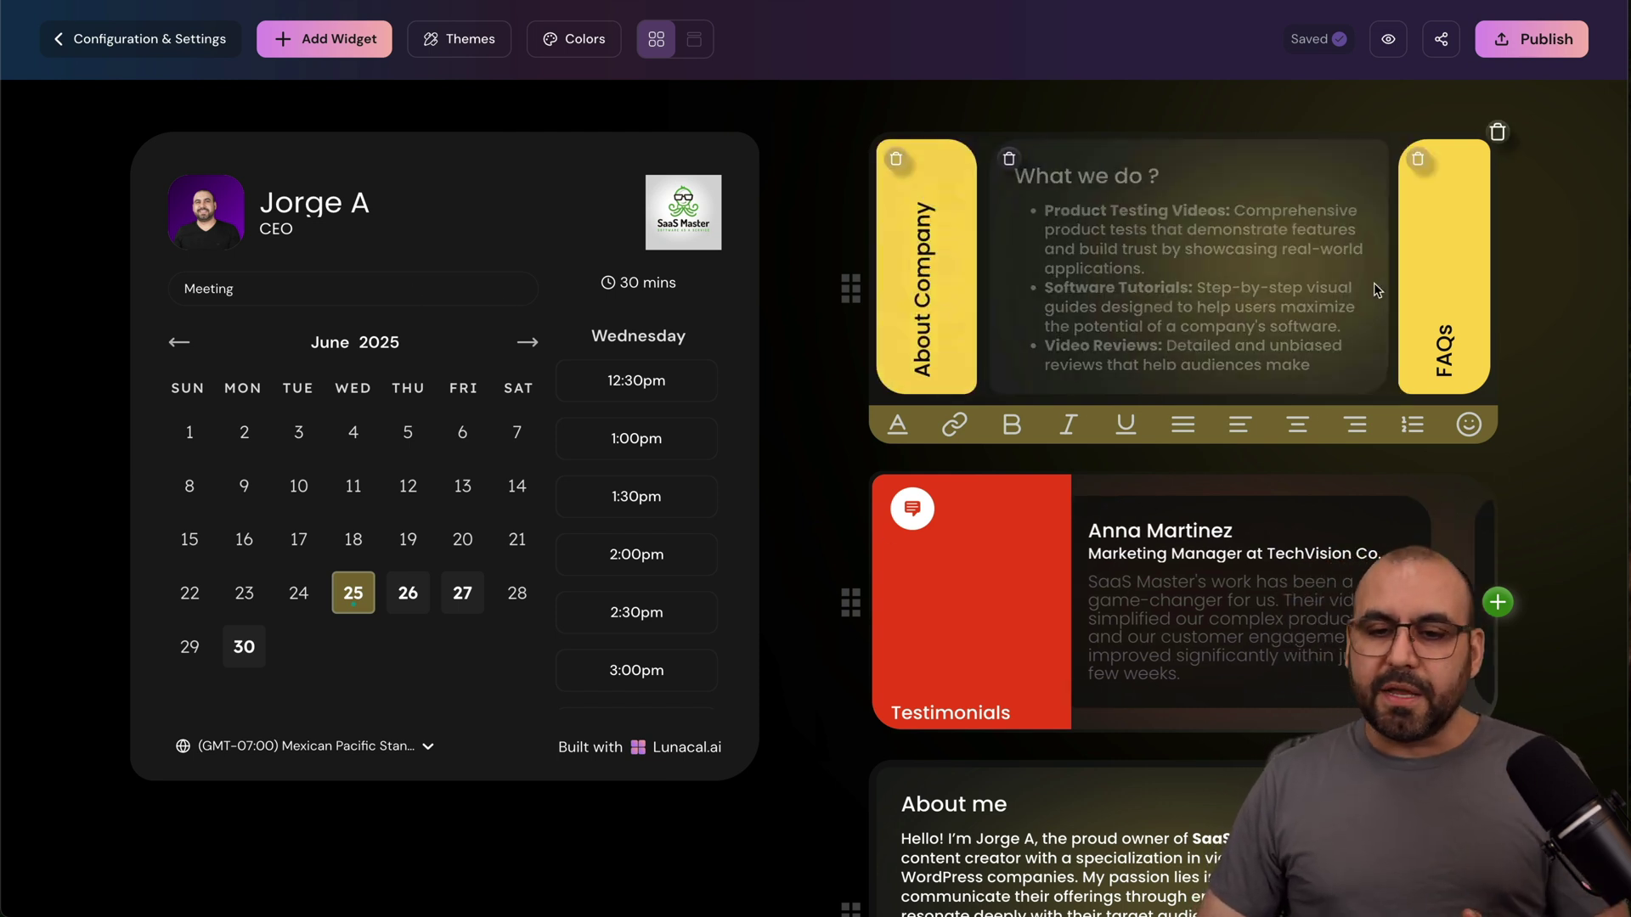
pyautogui.click(1444, 340)
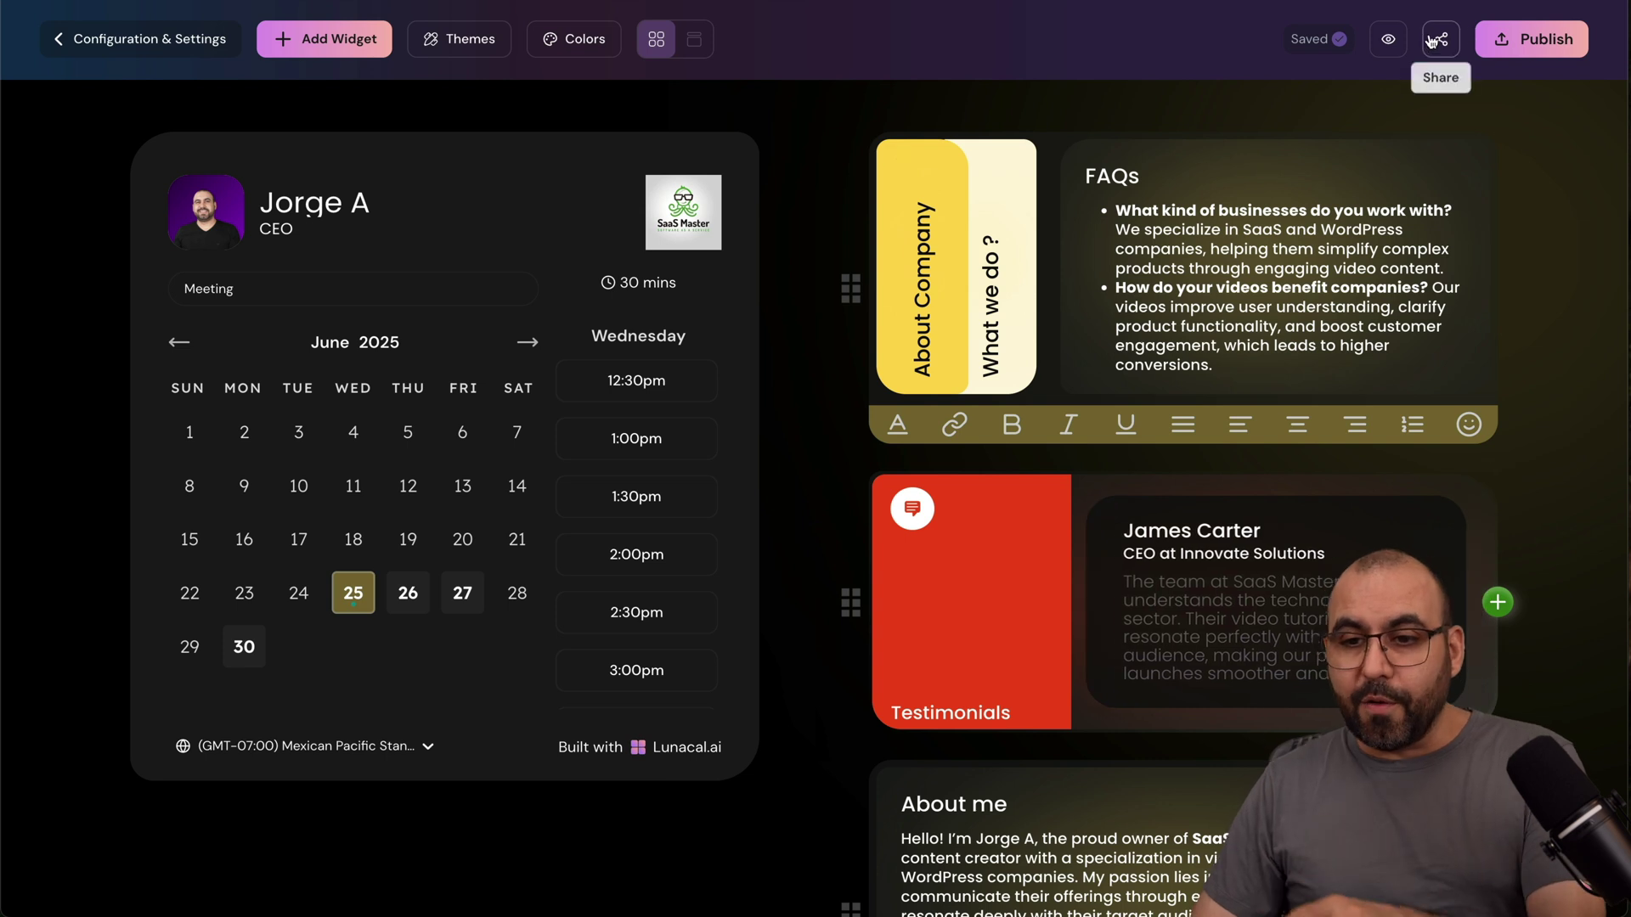
pyautogui.click(1388, 39)
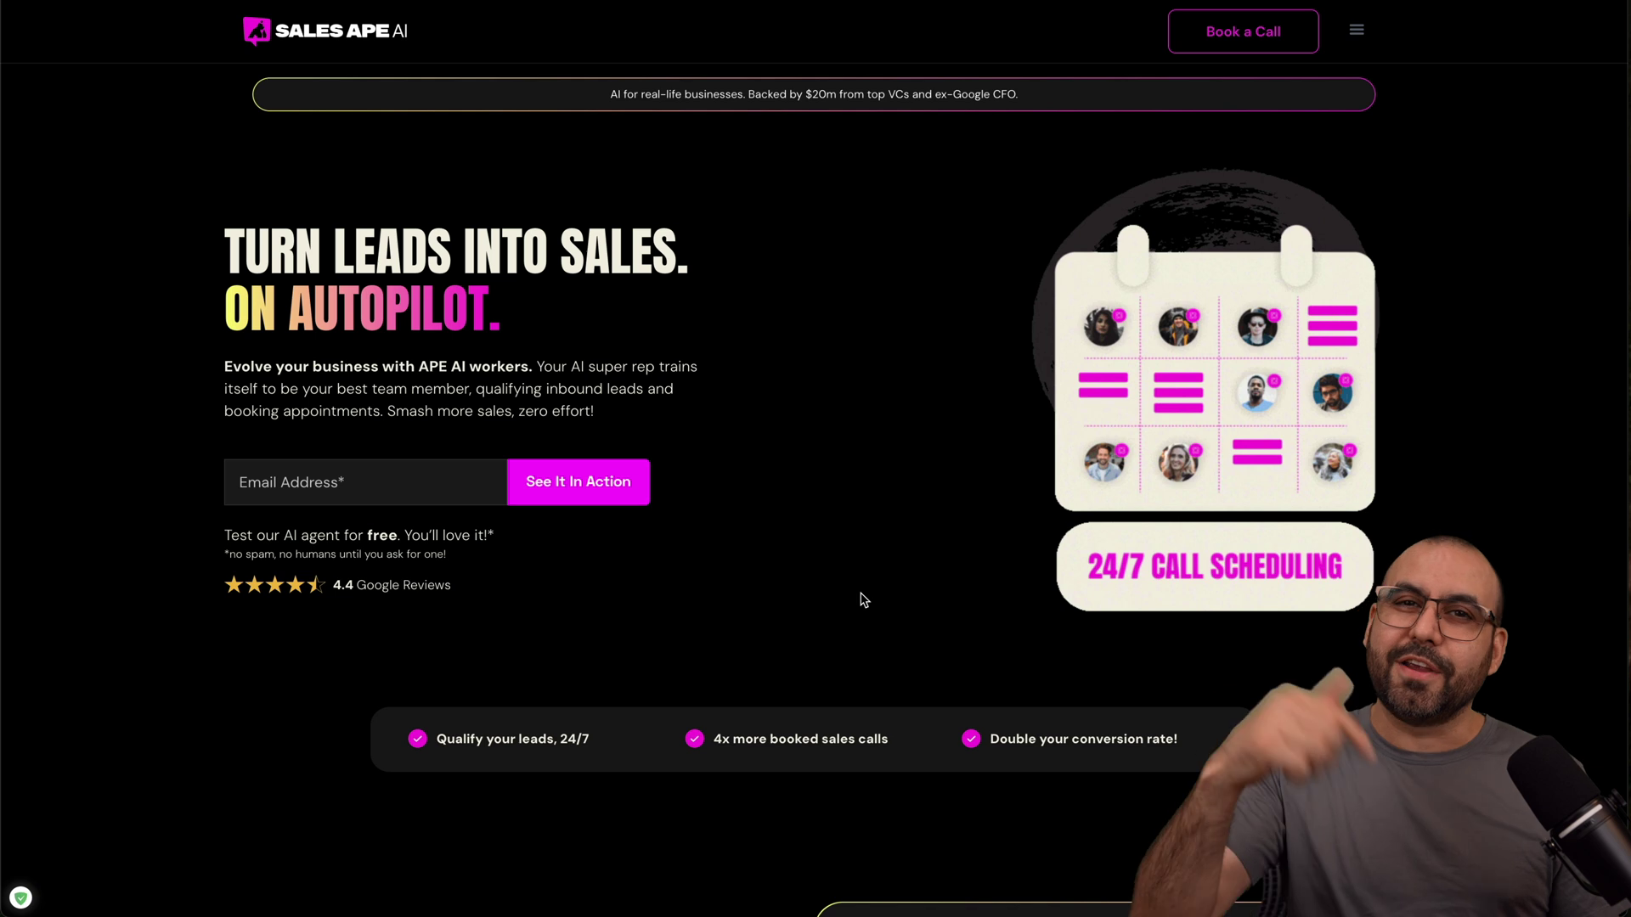
# - Start entering an email address in the SalesApe AI free-trial signup field
pyautogui.click(378, 490)
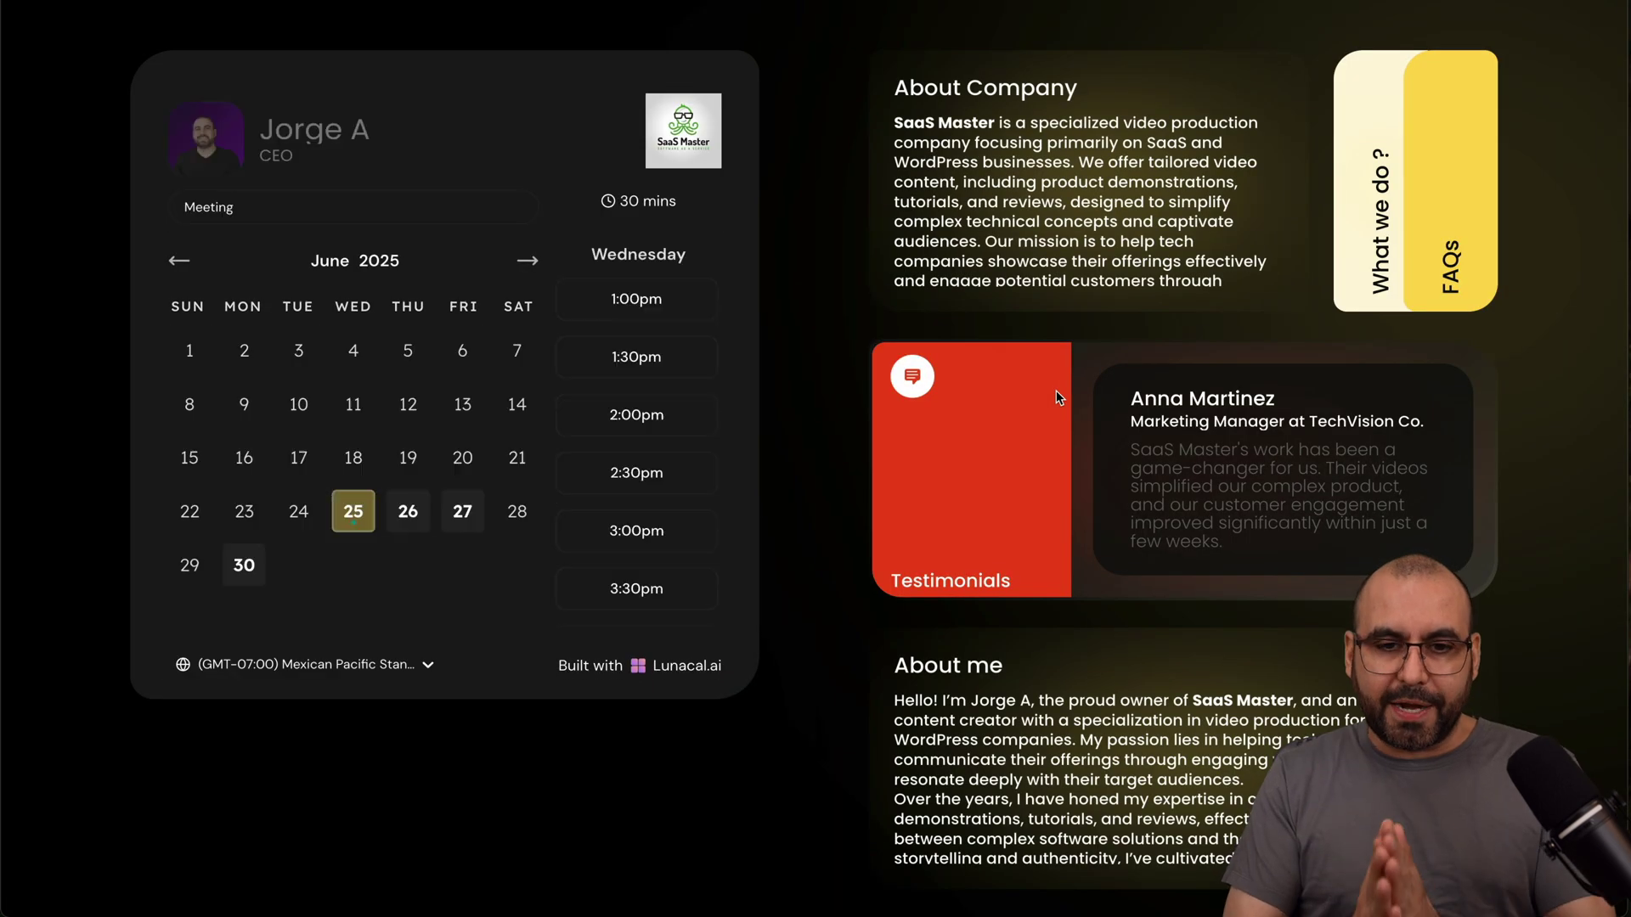
# - Show the FAQs answers in the preview's info widget via the 'What we do ?' tab
pyautogui.click(1373, 218)
pyautogui.click(1442, 218)
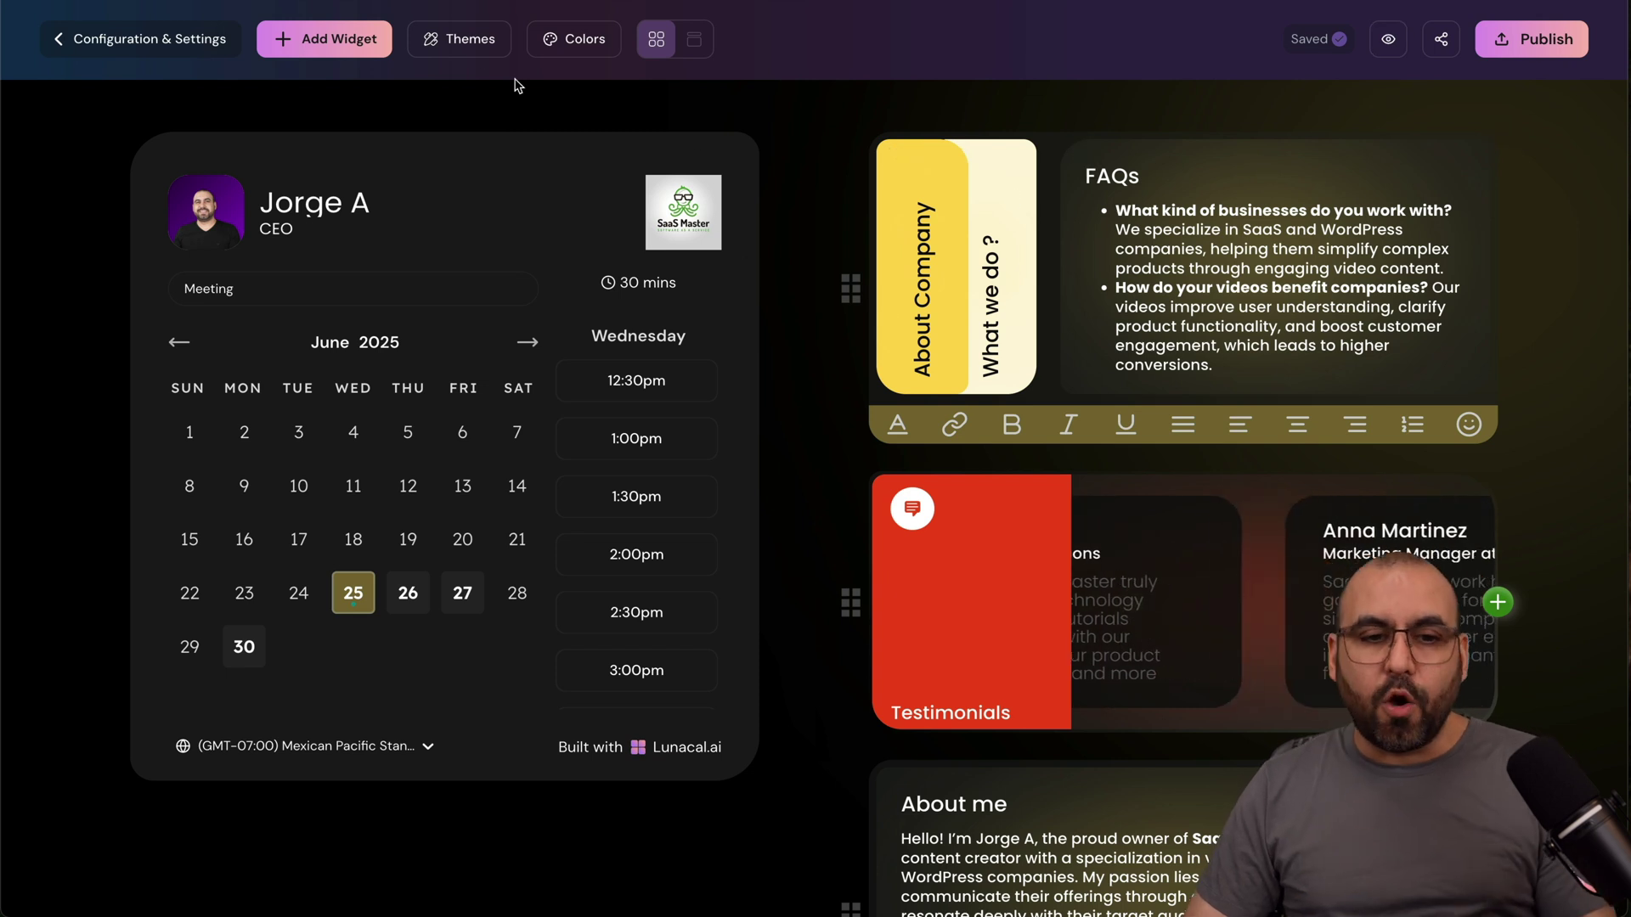
# - Cycle the booking page through the Professional, Bold, Playful and Noir themes, finishing on Bold
pyautogui.click(460, 39)
pyautogui.click(544, 214)
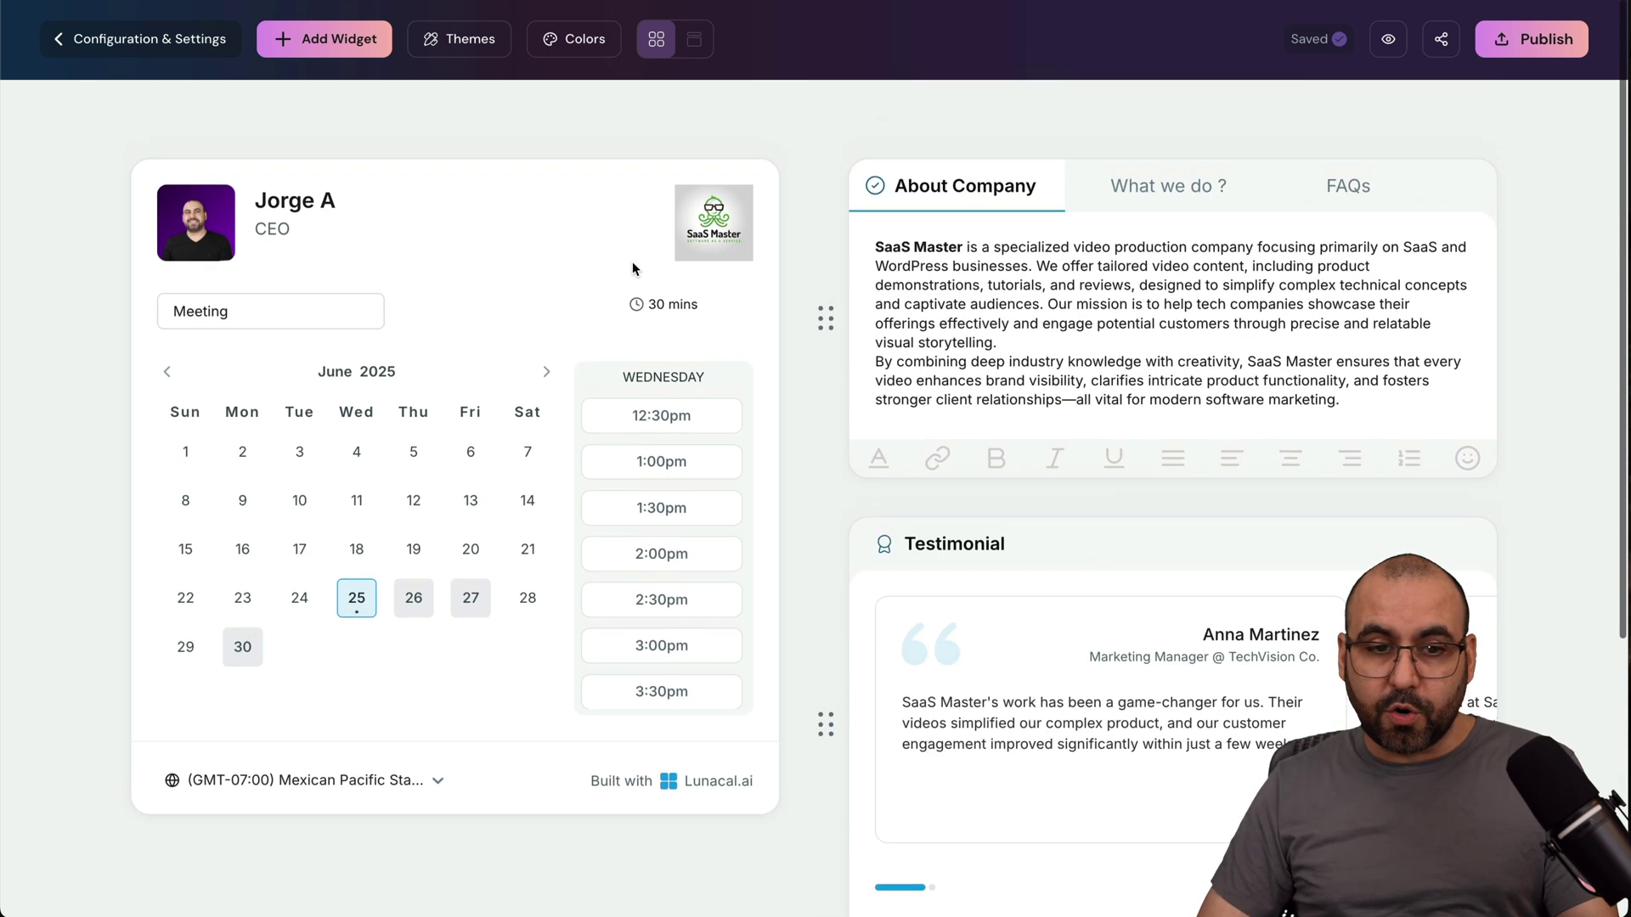
pyautogui.click(481, 40)
pyautogui.click(723, 188)
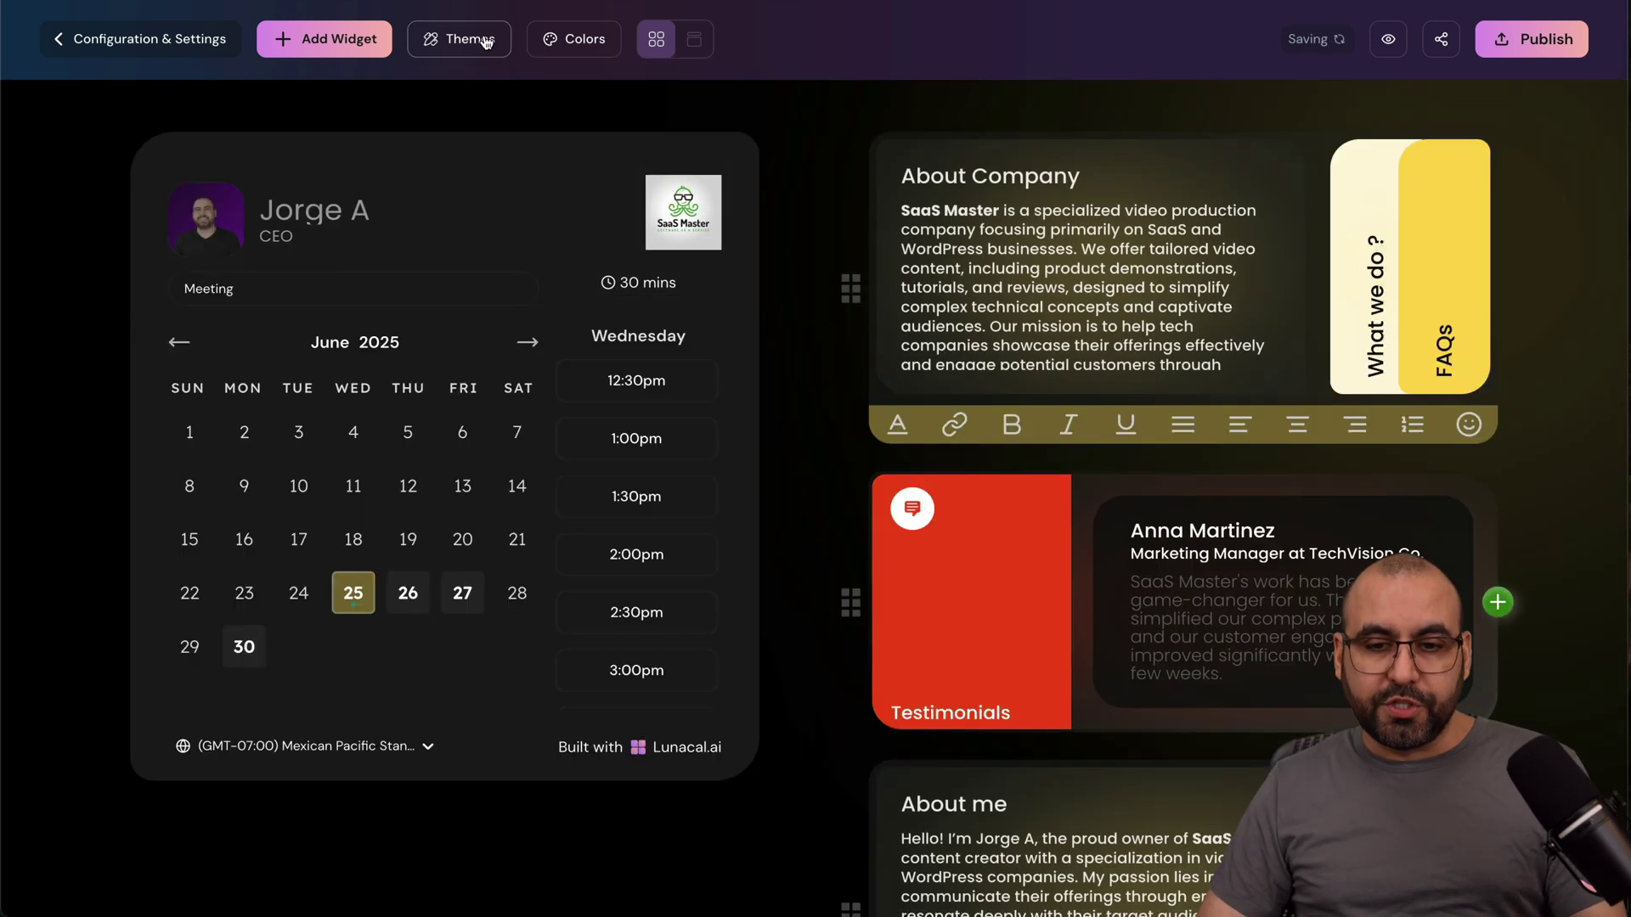
pyautogui.click(468, 39)
pyautogui.click(905, 215)
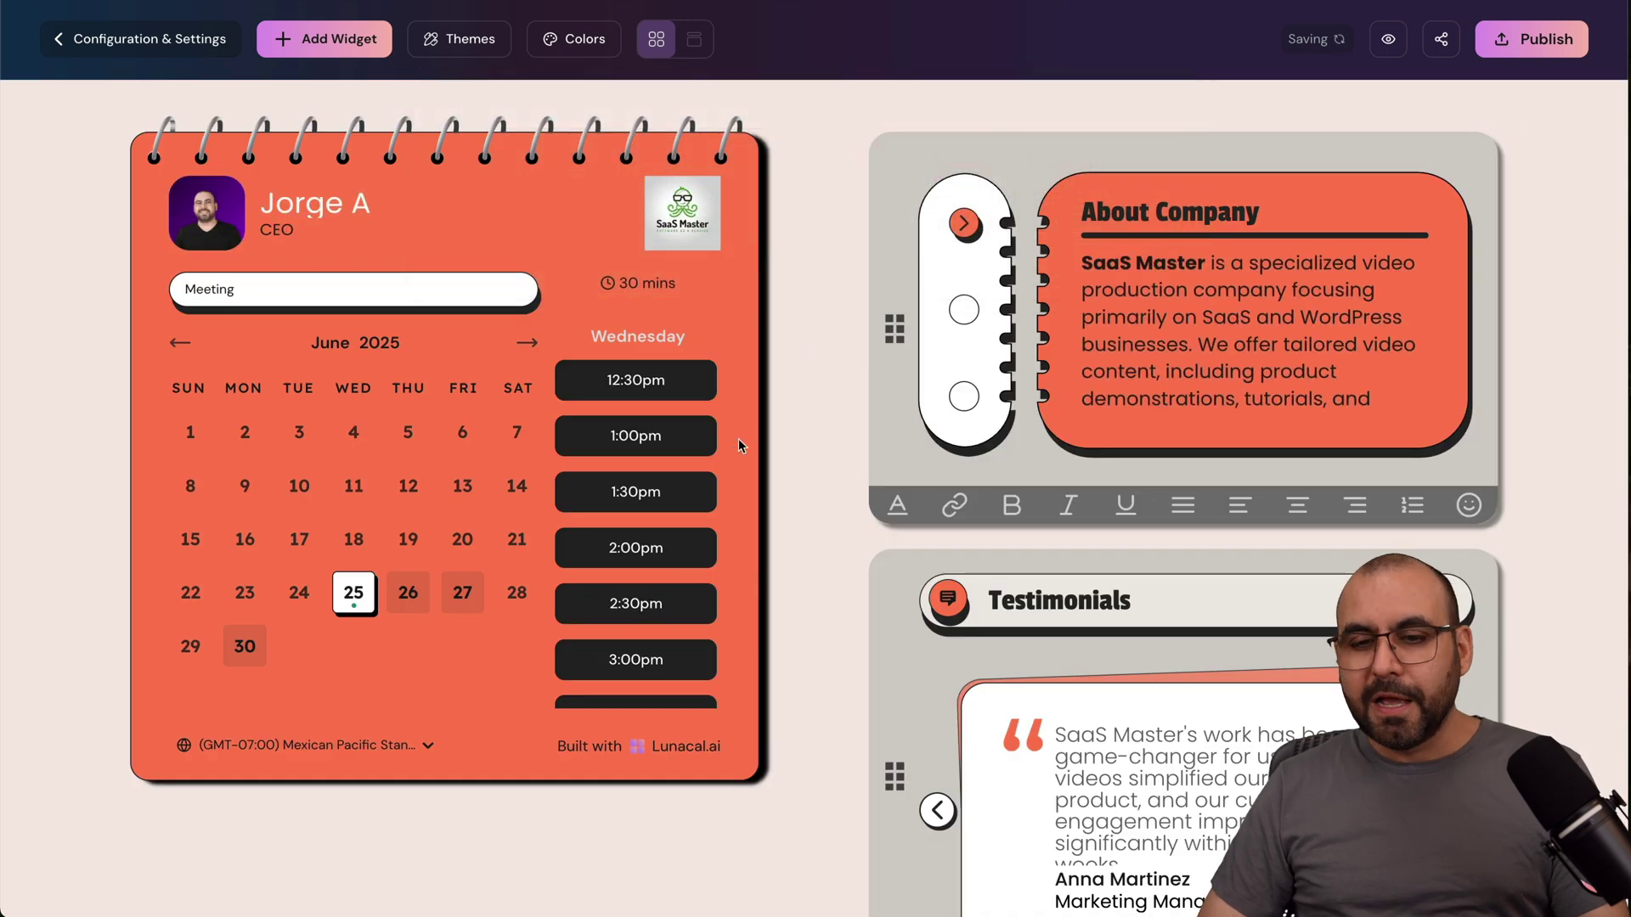
pyautogui.click(473, 50)
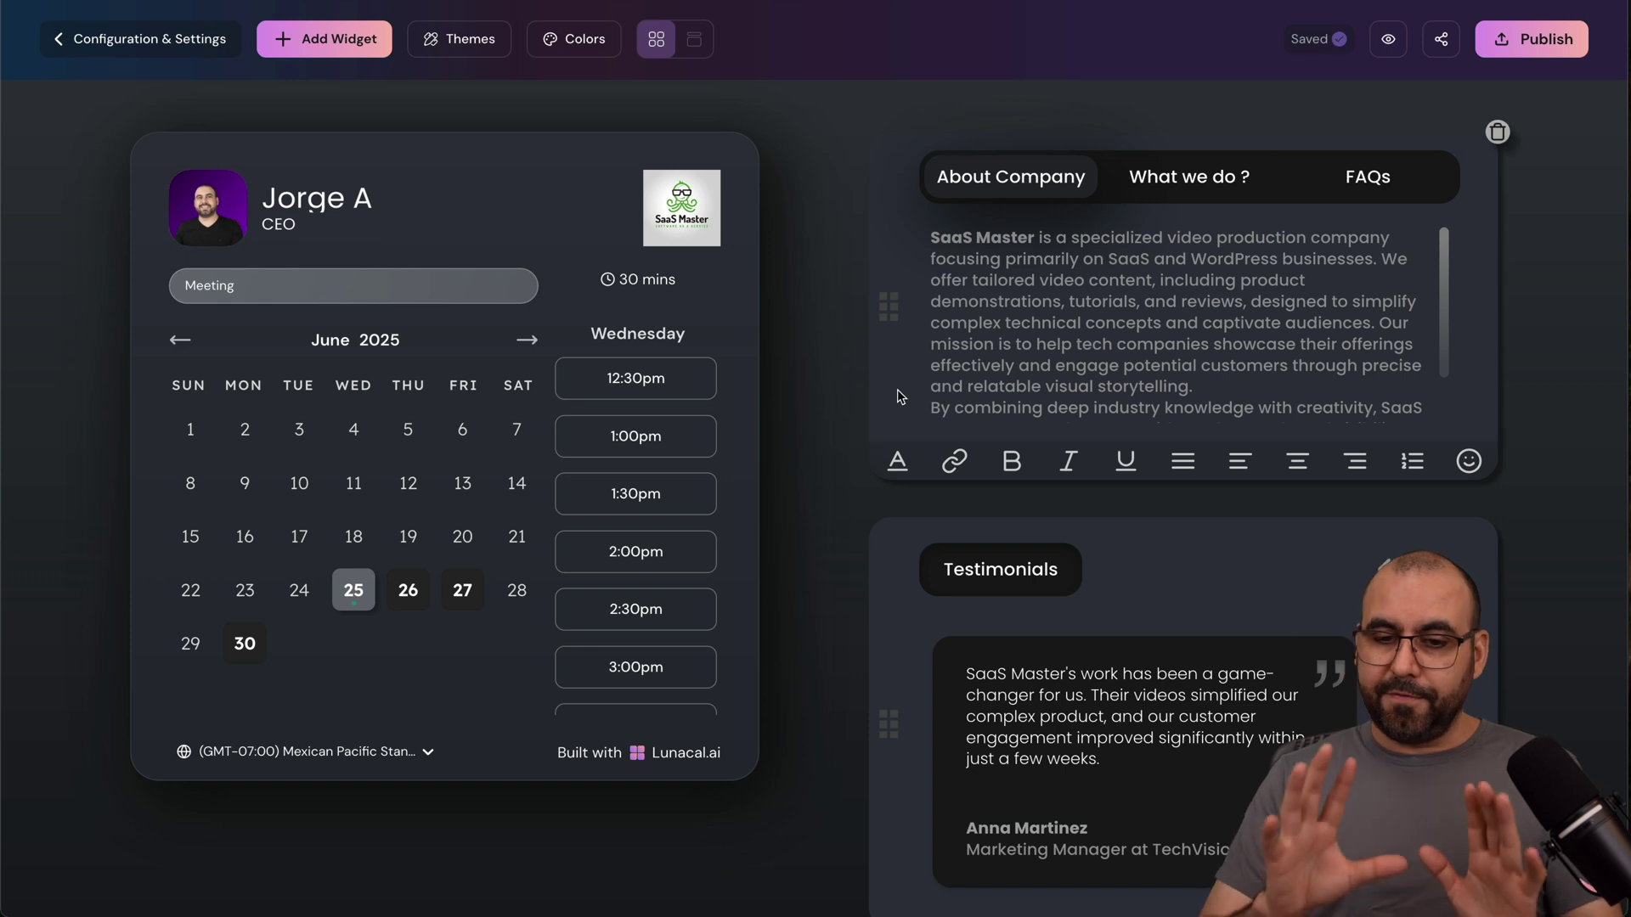
pyautogui.click(476, 40)
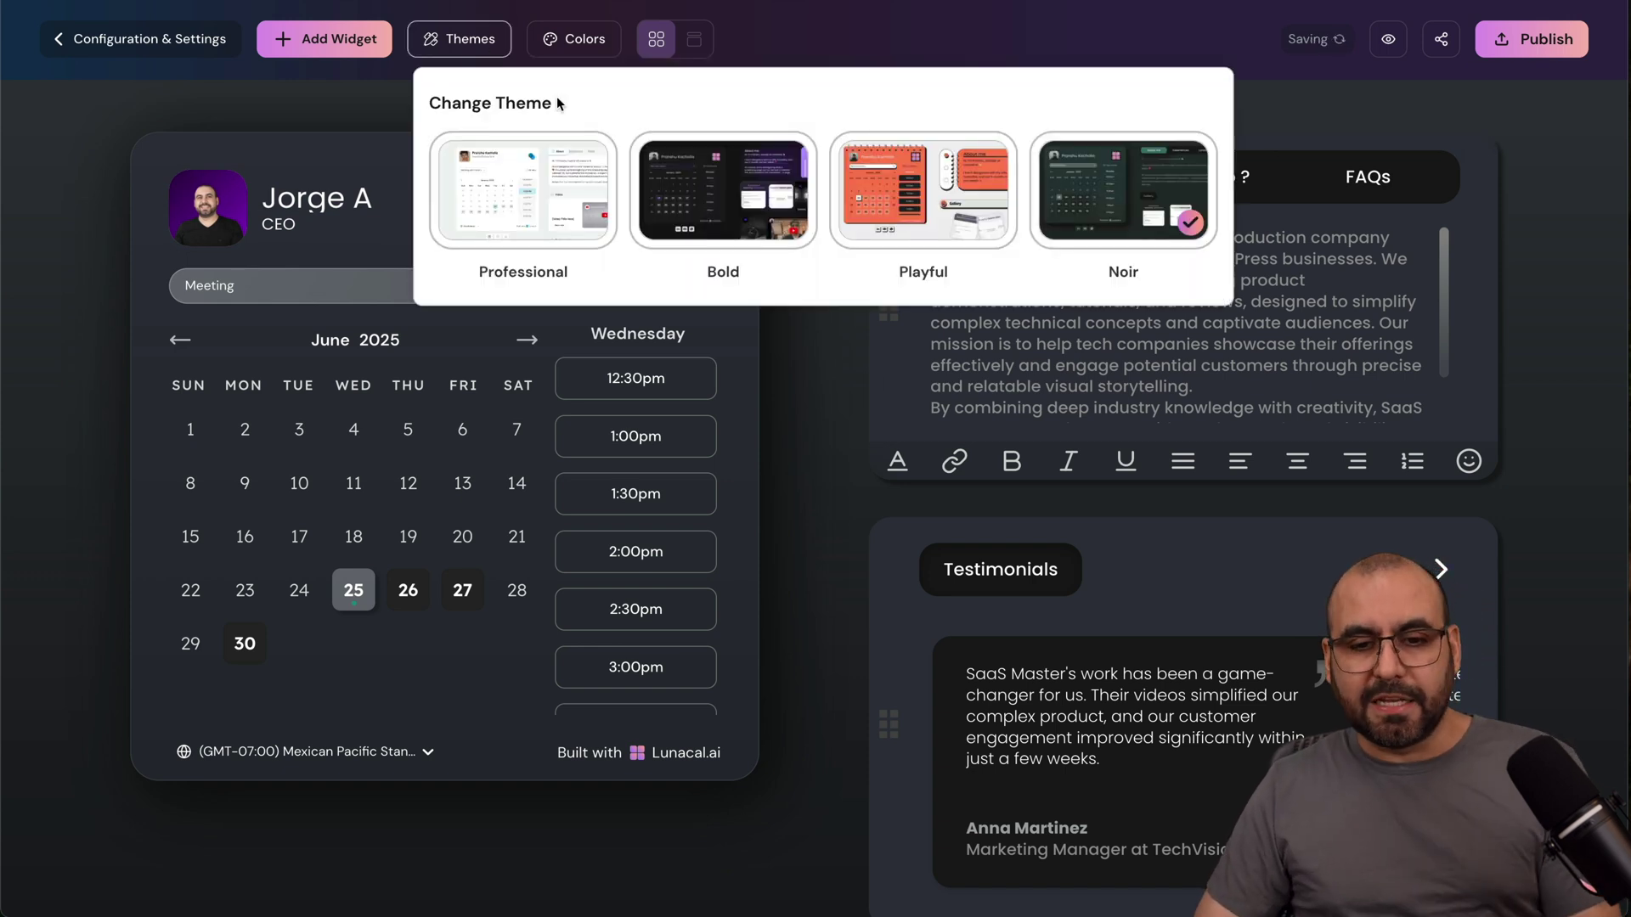
pyautogui.click(721, 191)
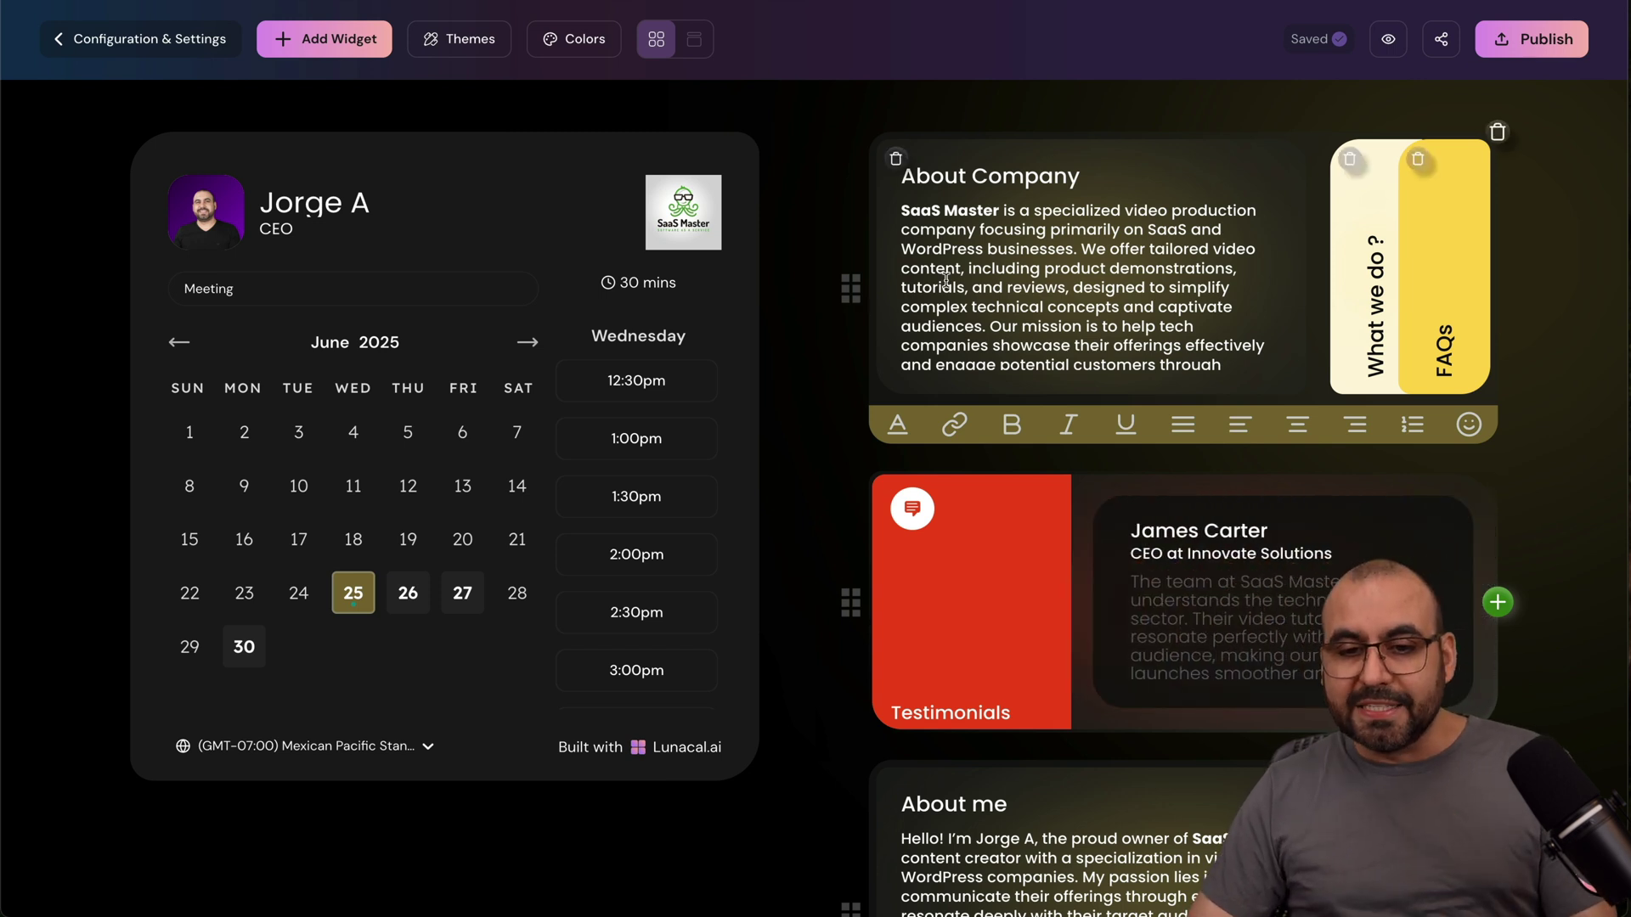
# - Edit the About Company description, then undo the stray text typed into it
pyautogui.click(1217, 287)
pyautogui.write('asdasdasd.zdakslmify complex technical')
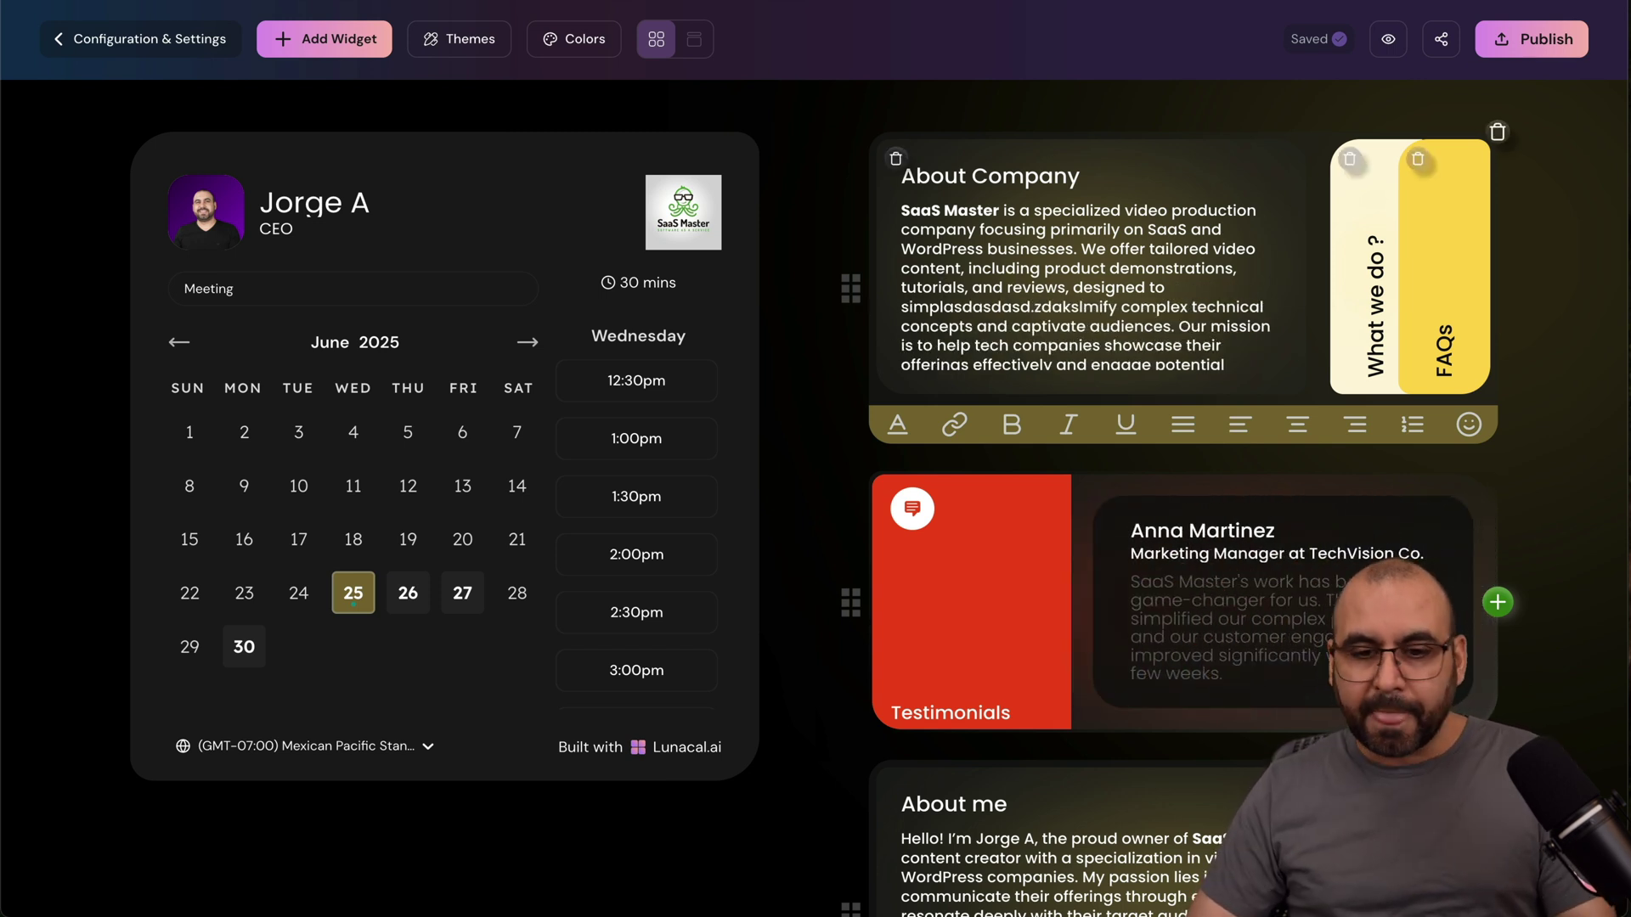
pyautogui.hotkey('ctrl', 'z')
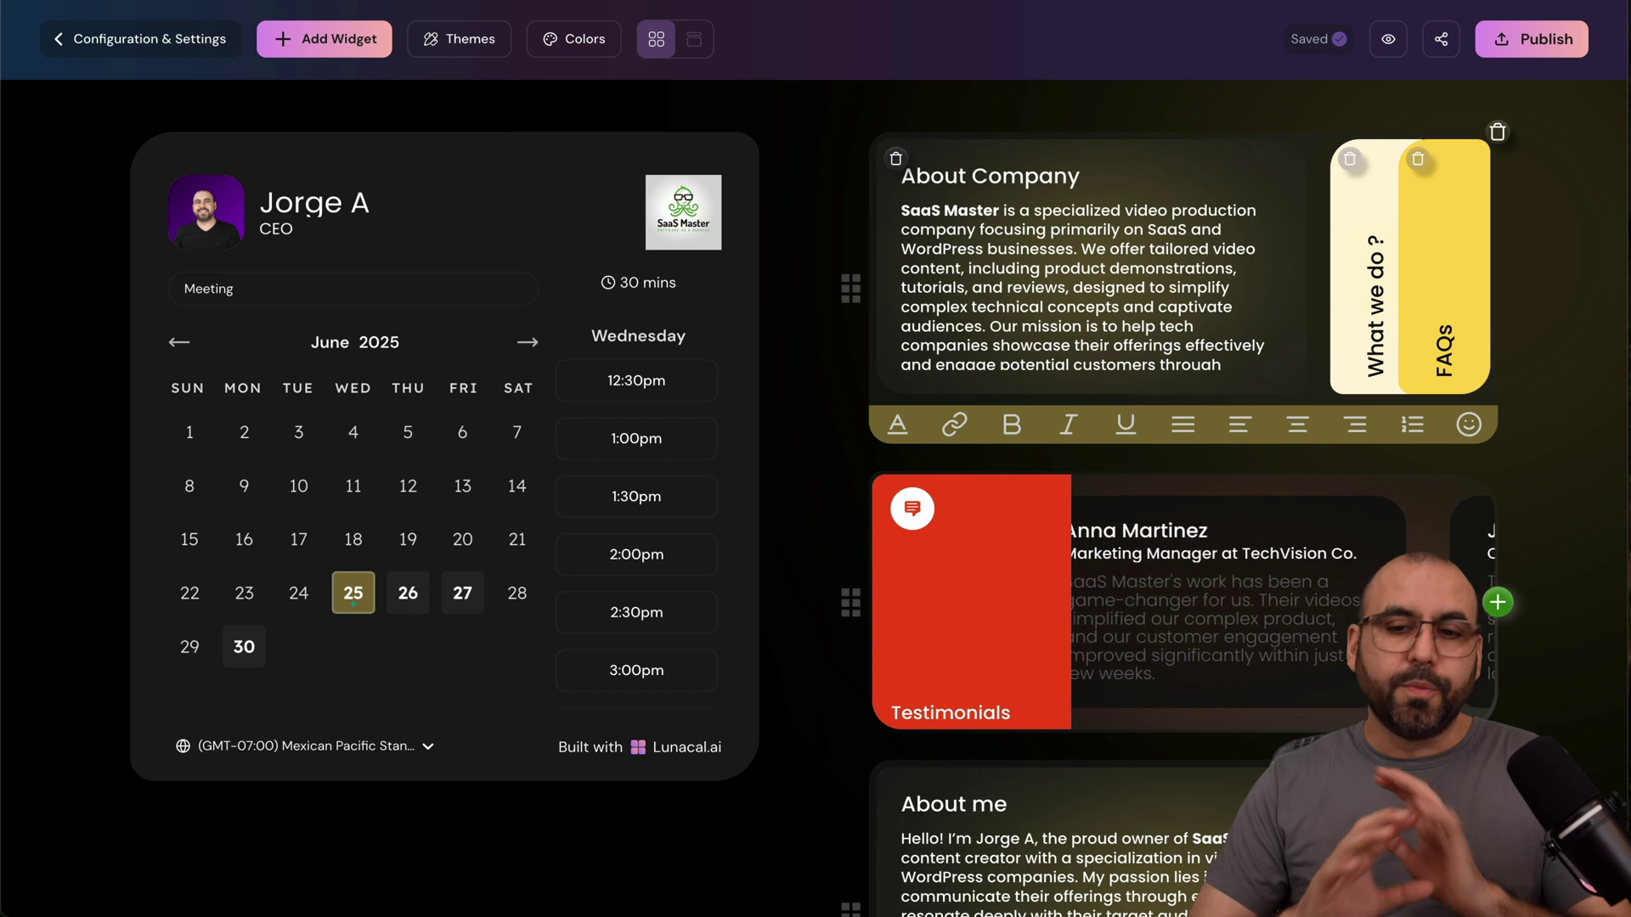
# - Delete the FAQs tab and add a new blank Tab 3 to the info widget
pyautogui.click(1352, 237)
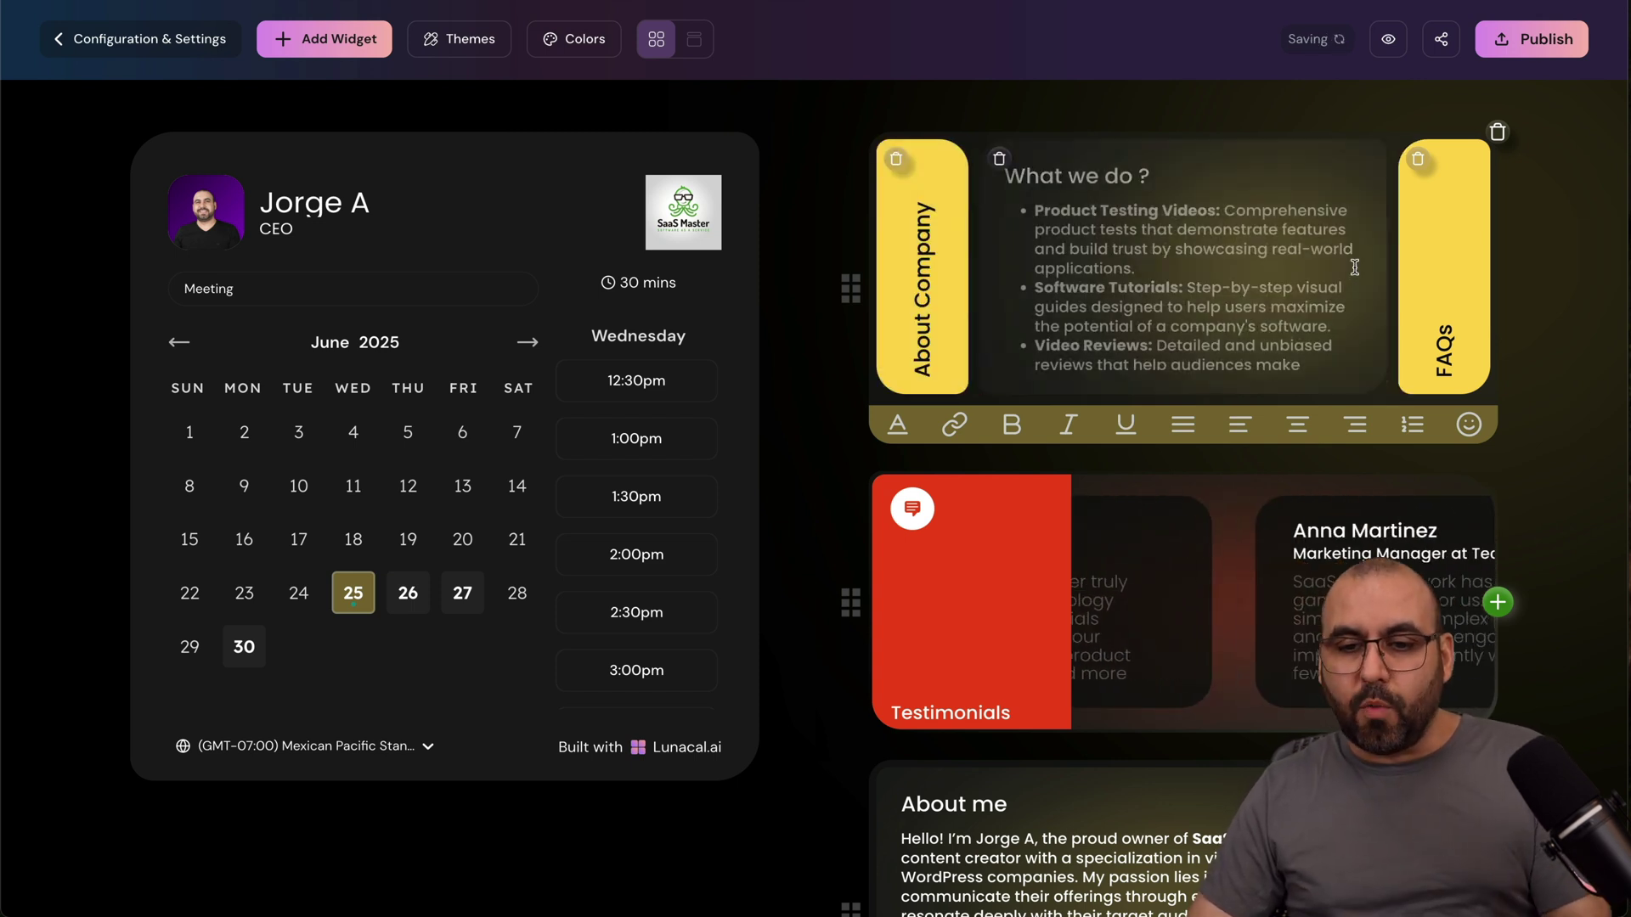
pyautogui.click(1444, 297)
pyautogui.click(1081, 160)
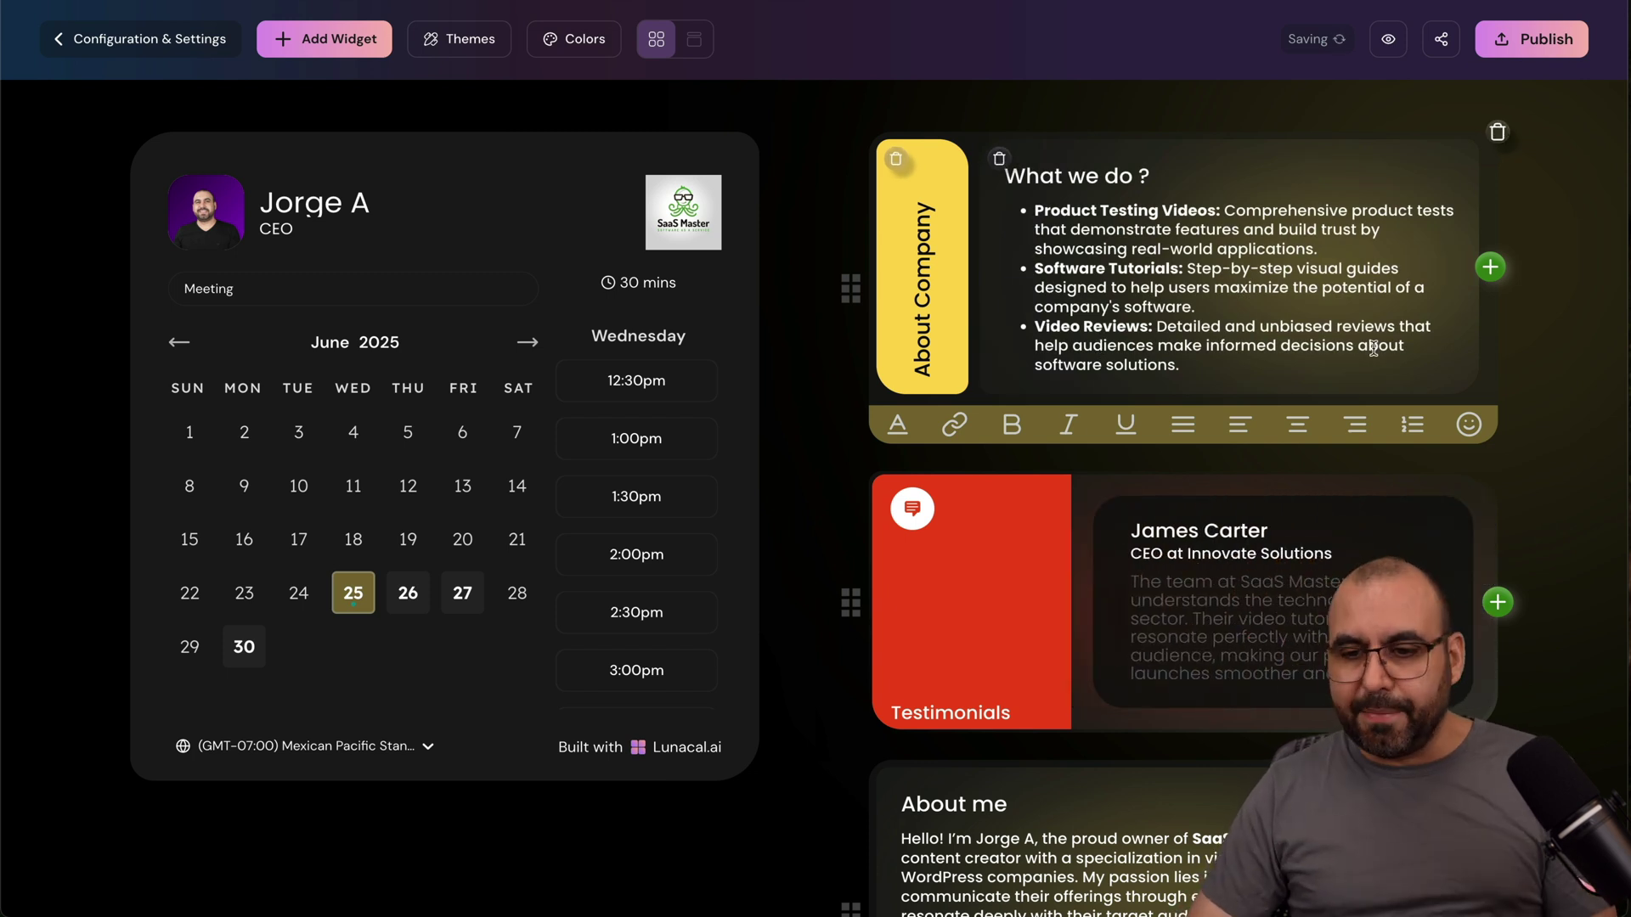
pyautogui.click(1489, 268)
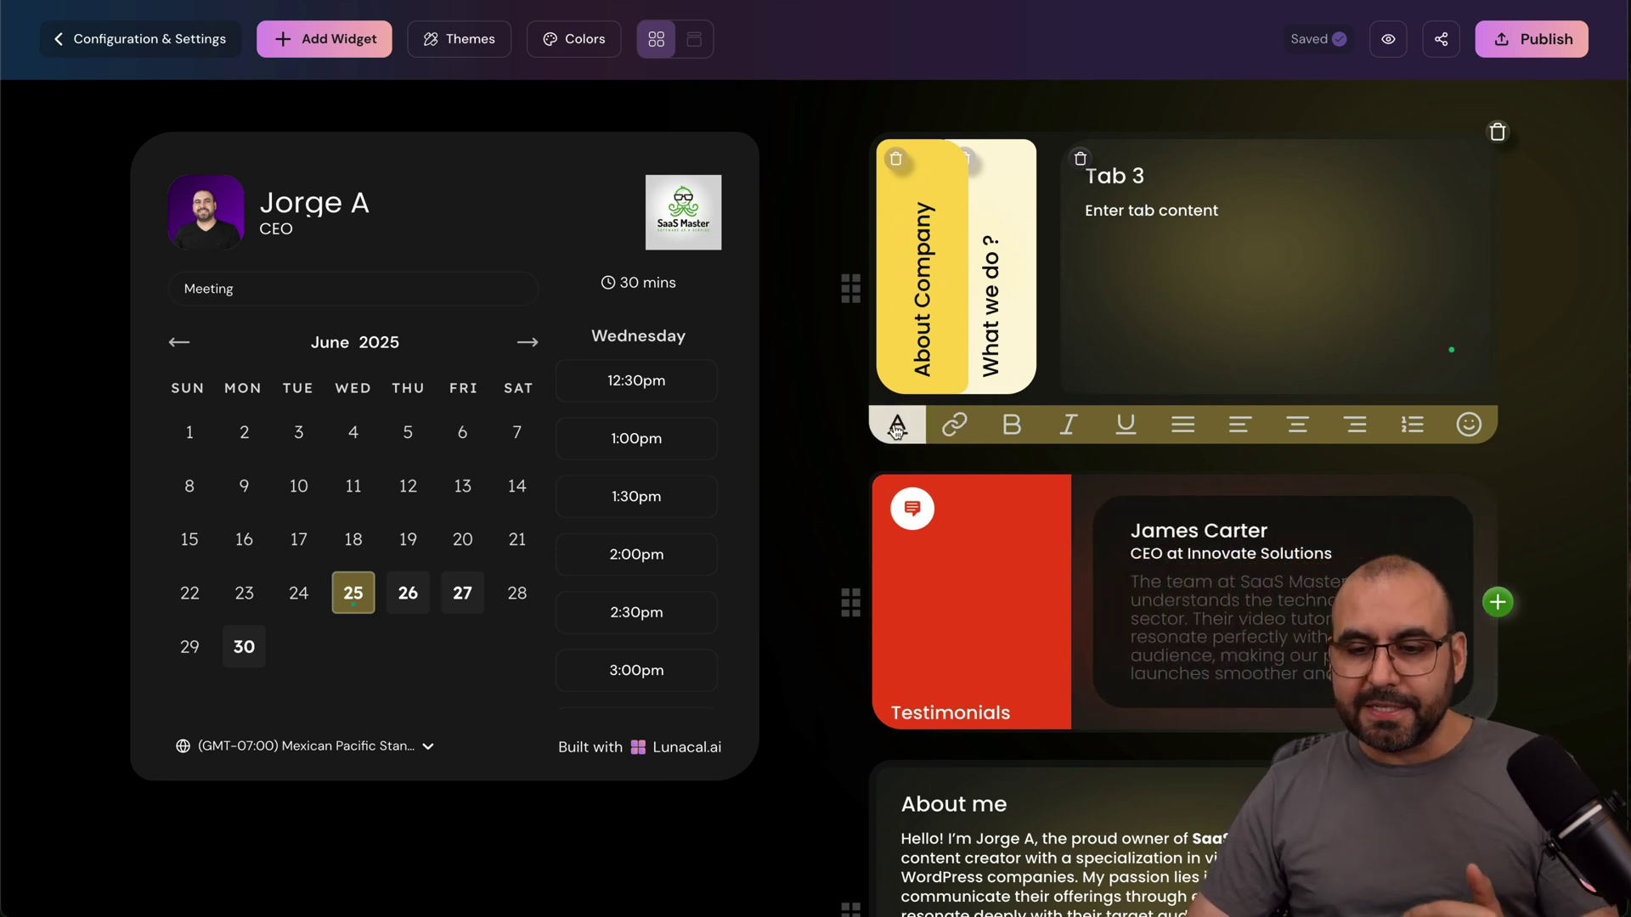
pyautogui.click(1159, 344)
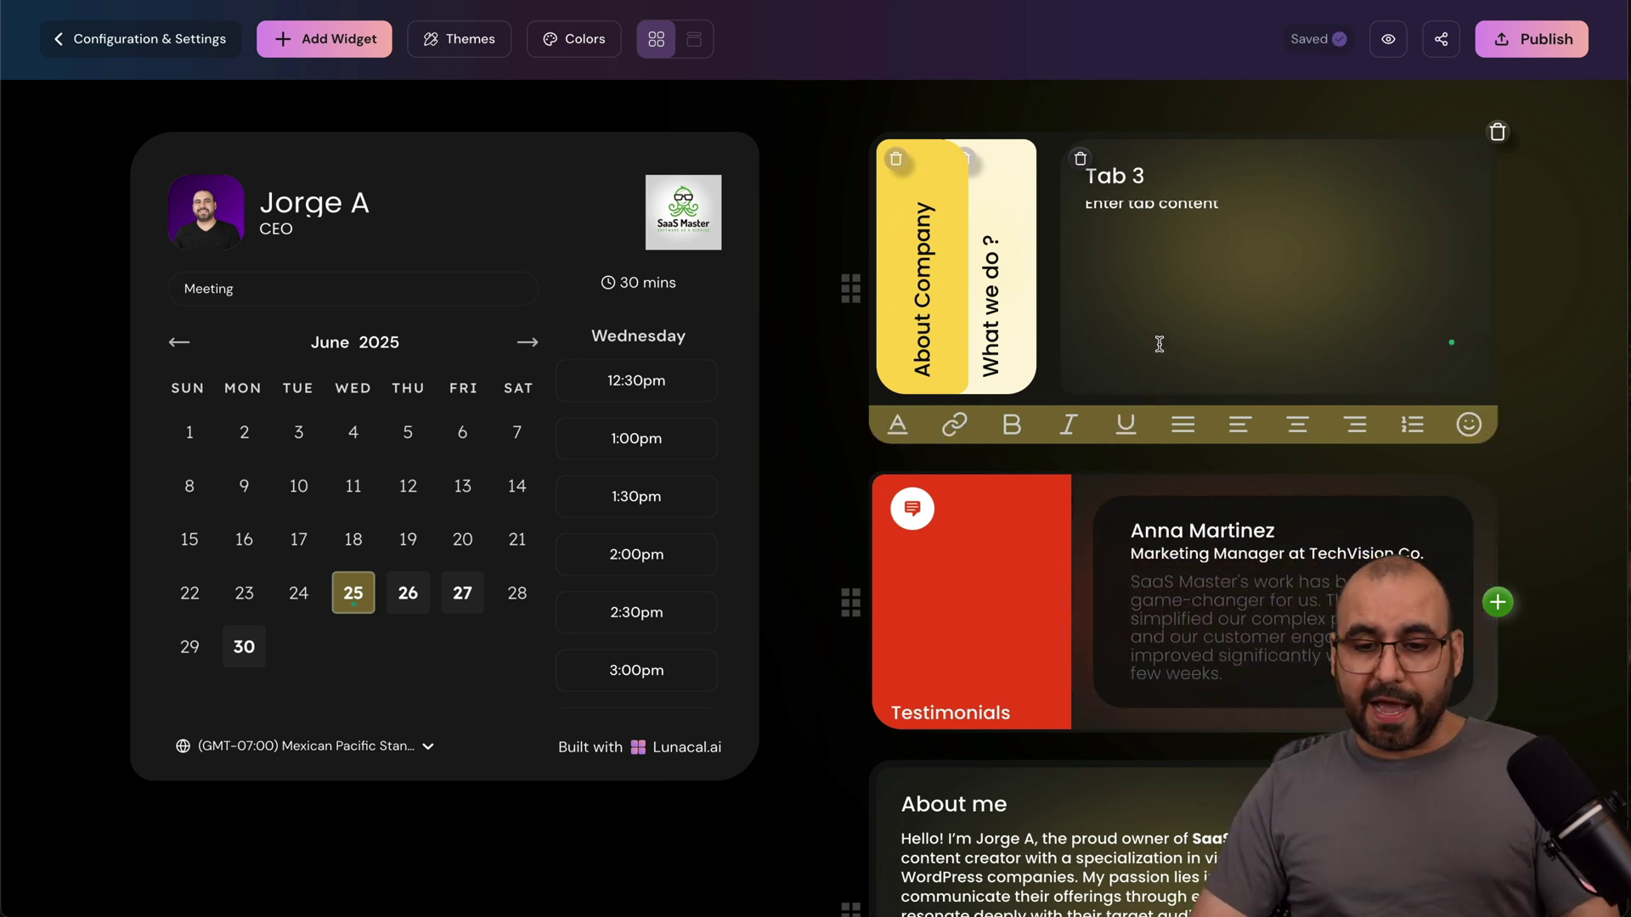
# - Drag the About me widget above Testimonials on the booking page
pyautogui.moveTo(1295, 646)
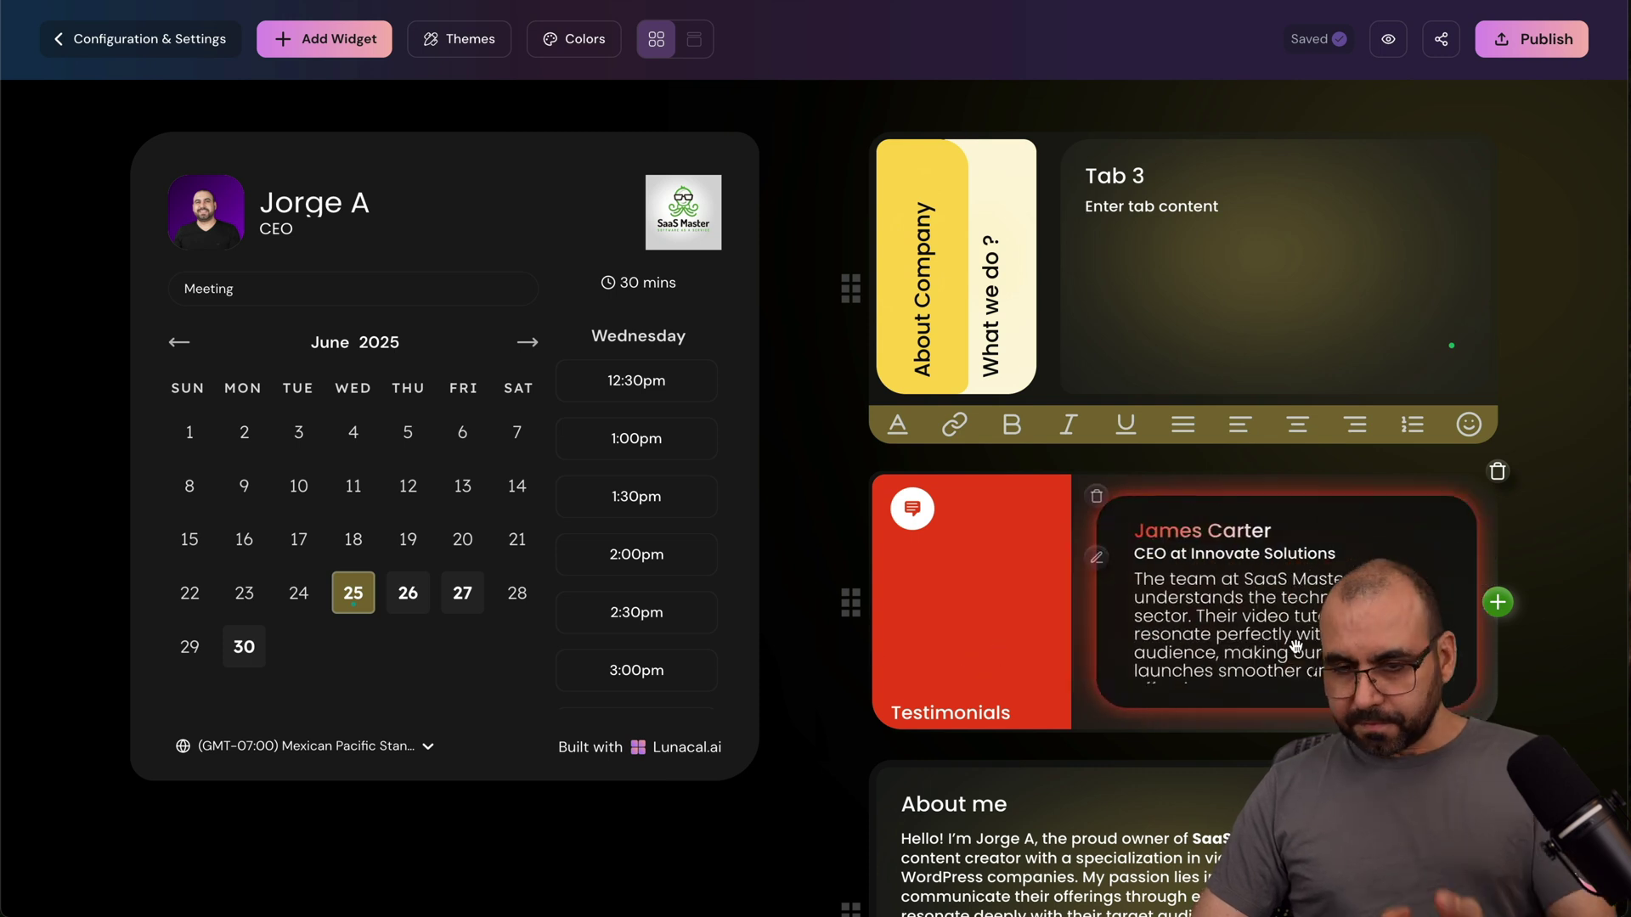
pyautogui.scroll(-3, 1294, 646)
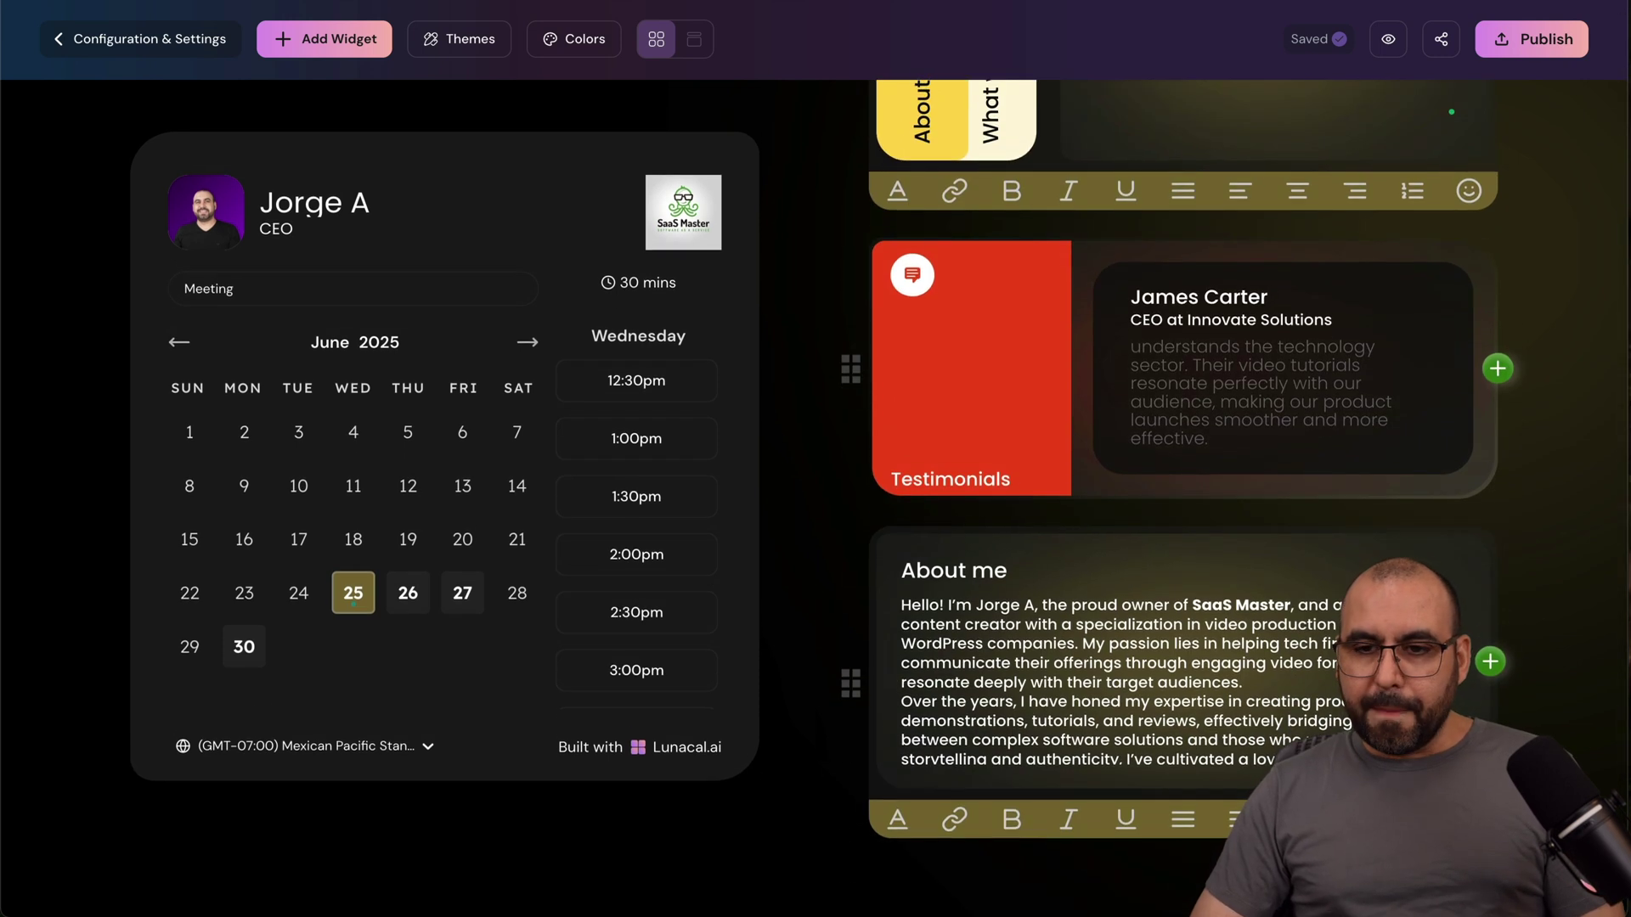
pyautogui.moveTo(851, 684); pyautogui.dragTo(850, 424)
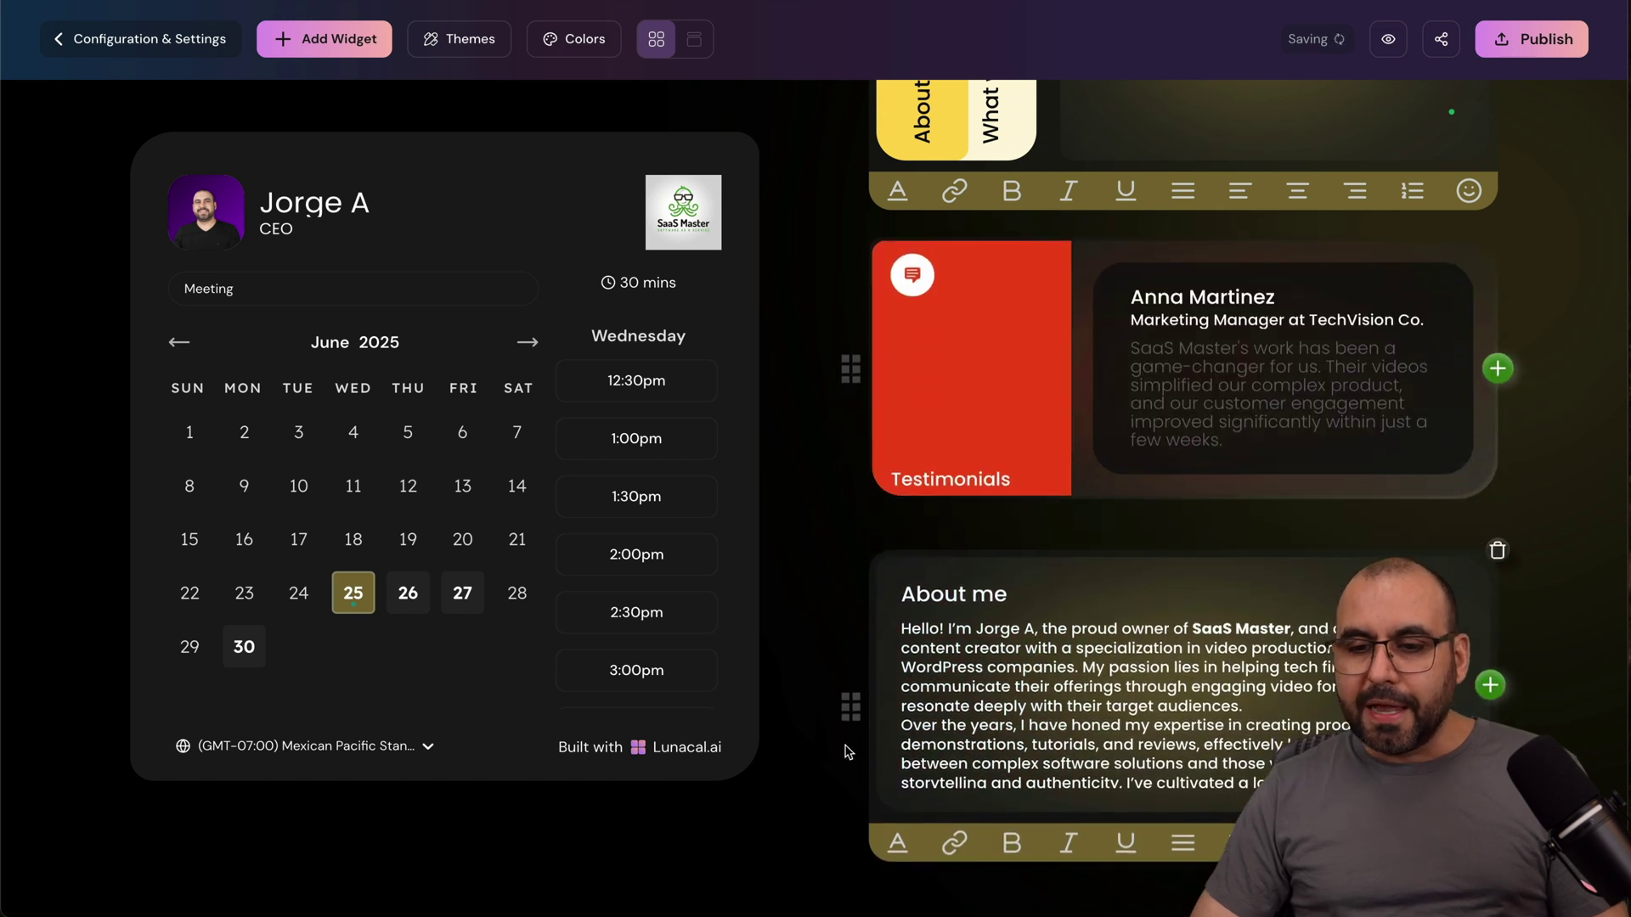
pyautogui.scroll(3, 1143, 647)
pyautogui.scroll(-1, 1142, 647)
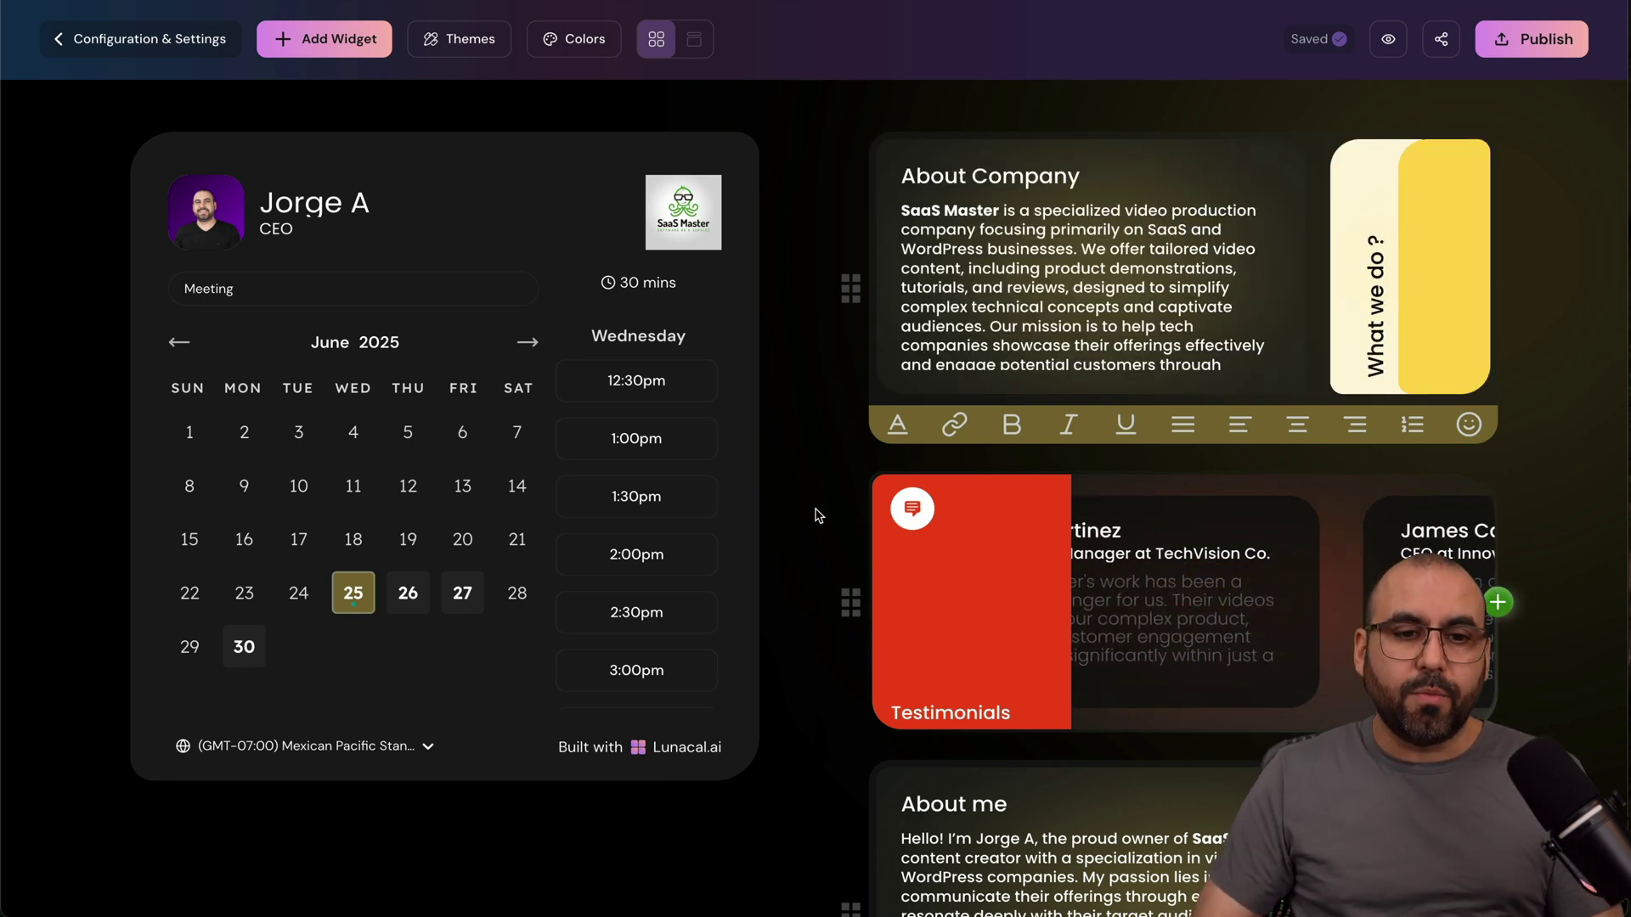
# - Go to the dashboard and open the Meeting event's settings for editing
pyautogui.click(164, 55)
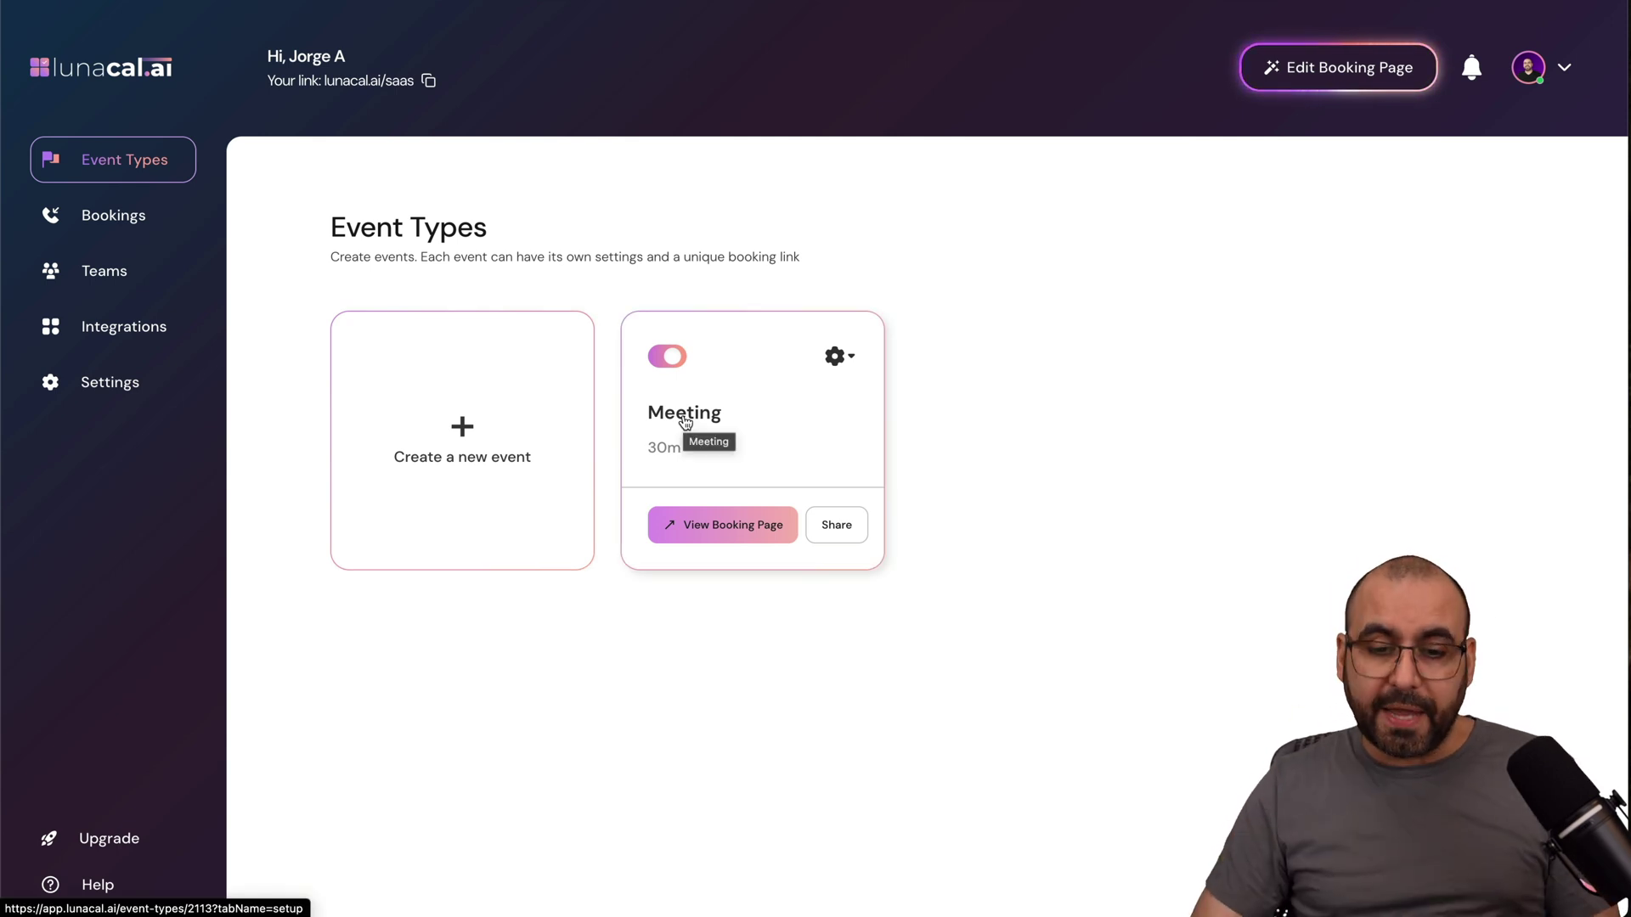
pyautogui.click(836, 358)
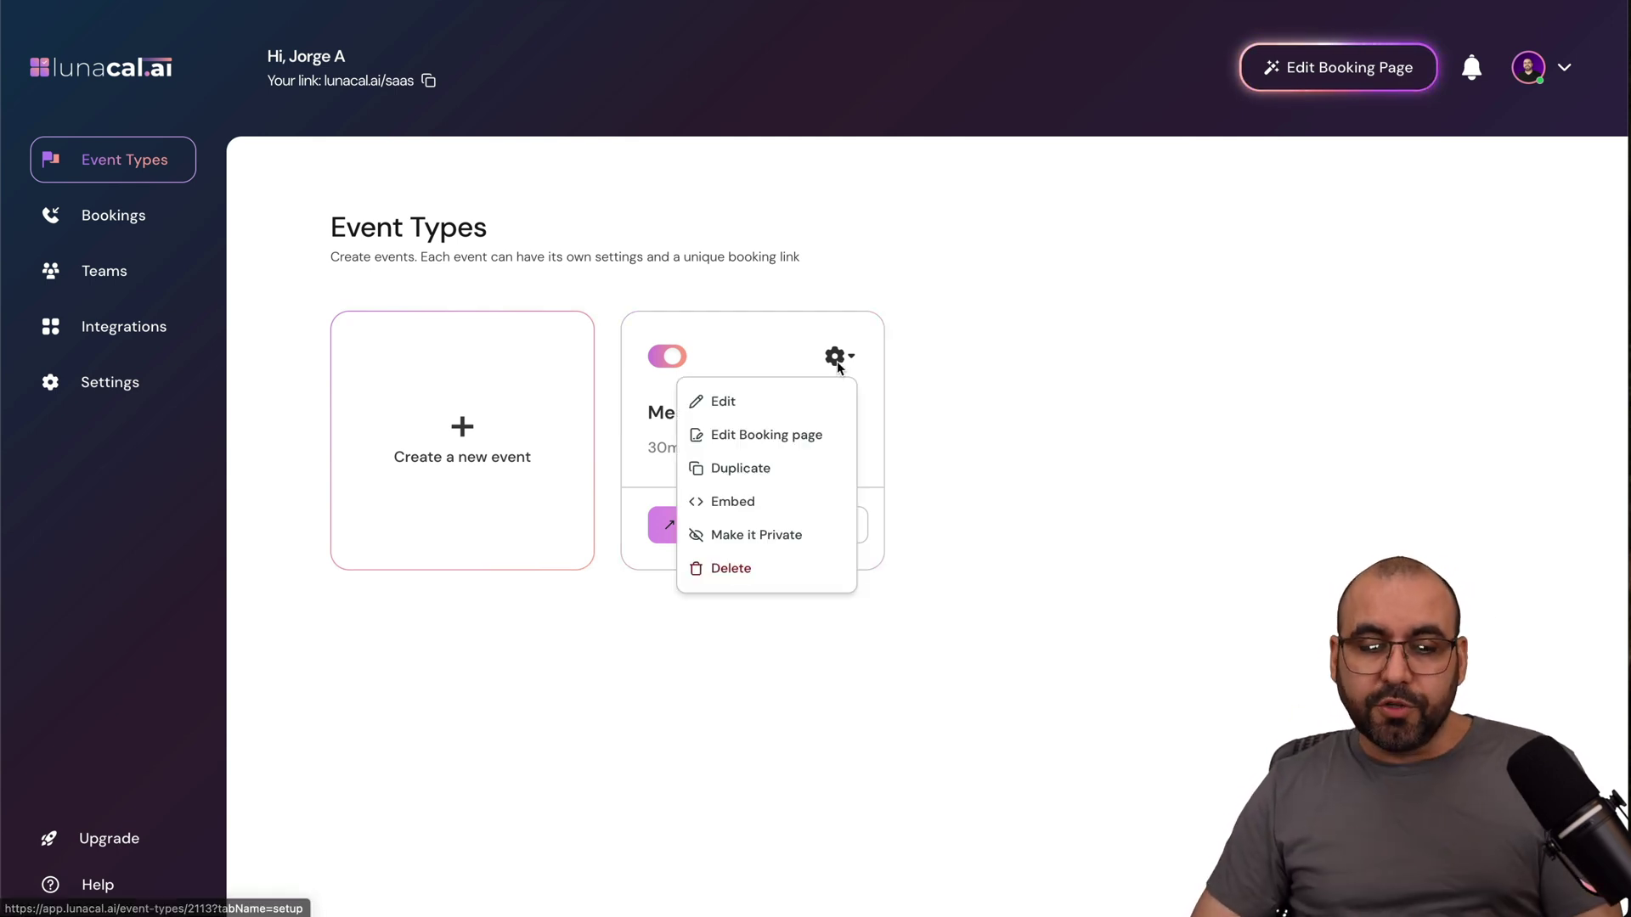
pyautogui.click(749, 408)
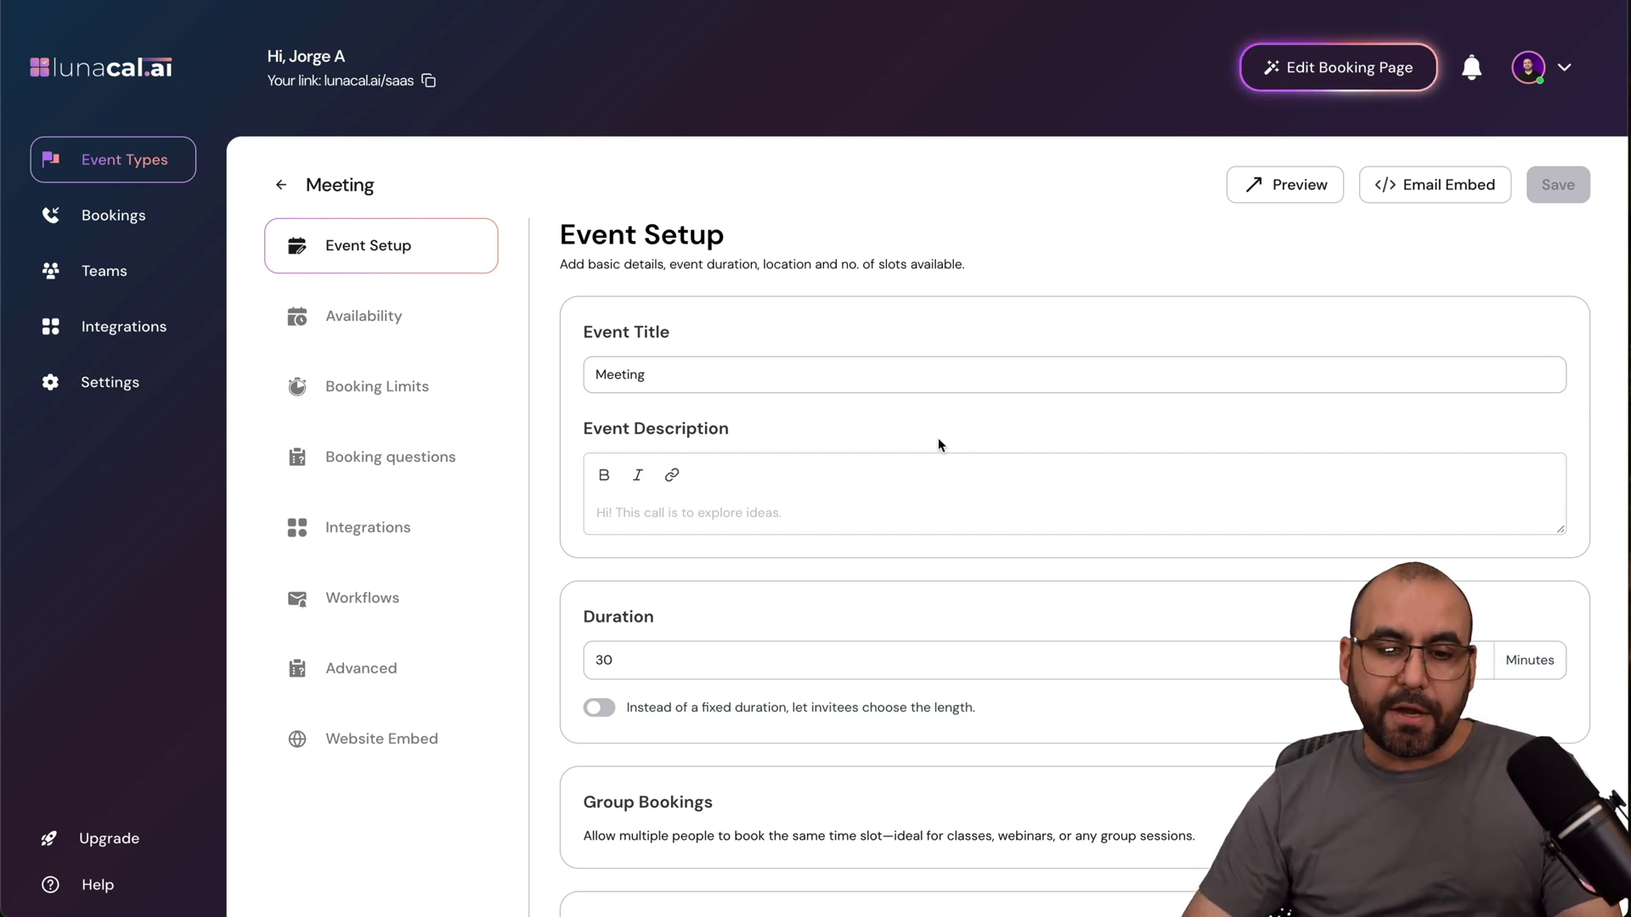
pyautogui.scroll(-3, 938, 442)
pyautogui.scroll(-1, 801, 416)
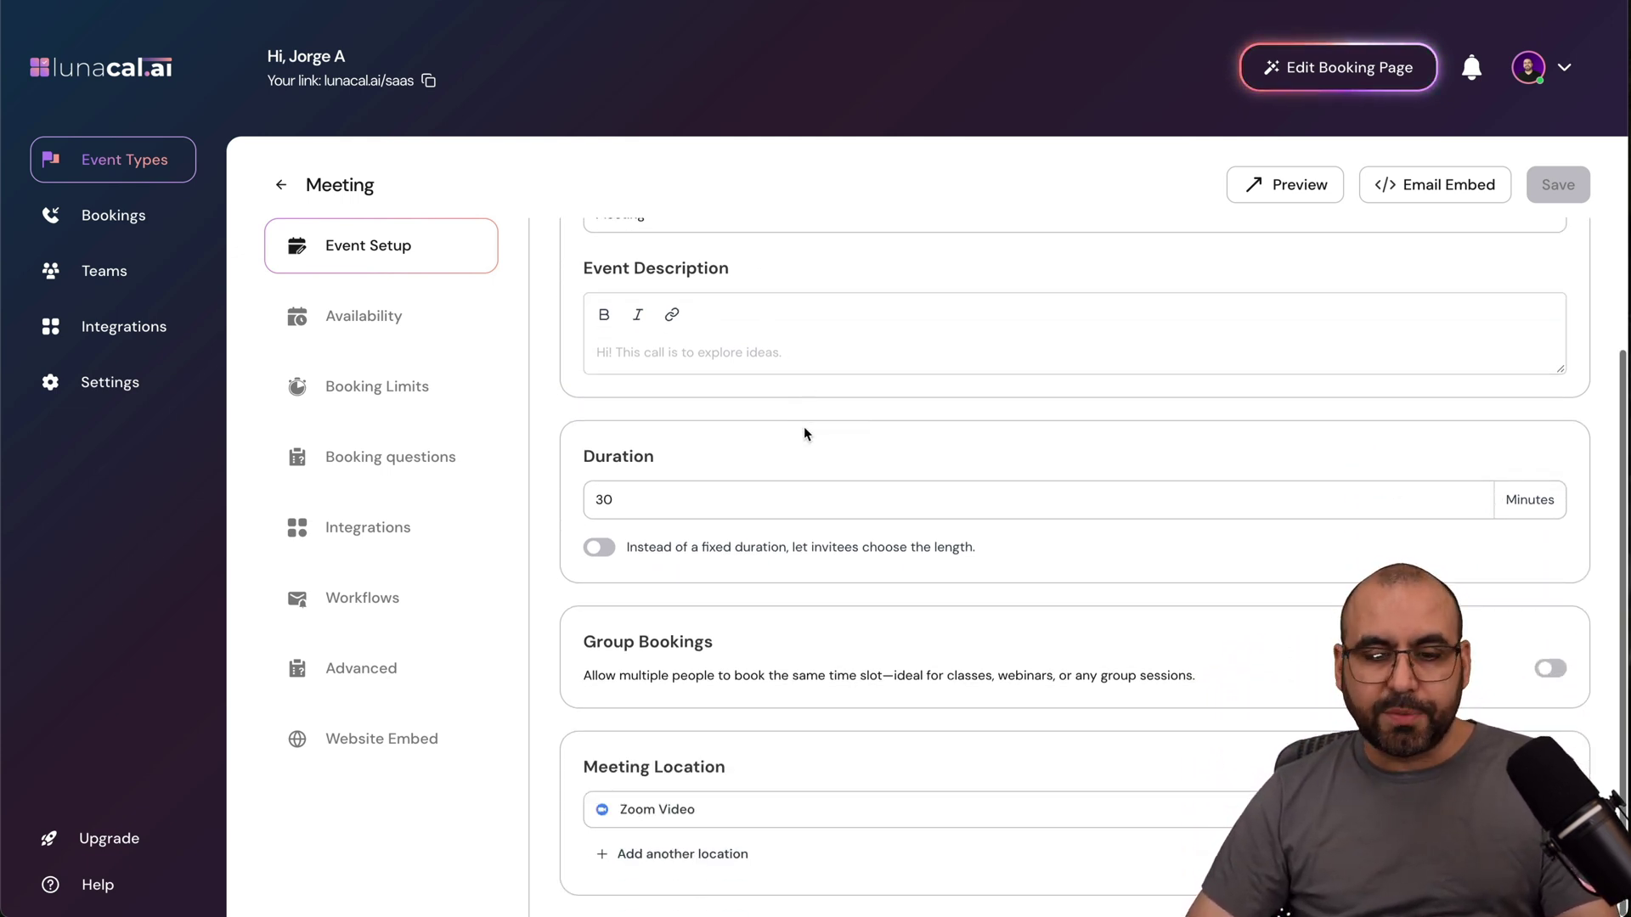
# - Toggle variable duration and group bookings on and back off, keeping 30 minutes
pyautogui.click(601, 549)
pyautogui.click(599, 641)
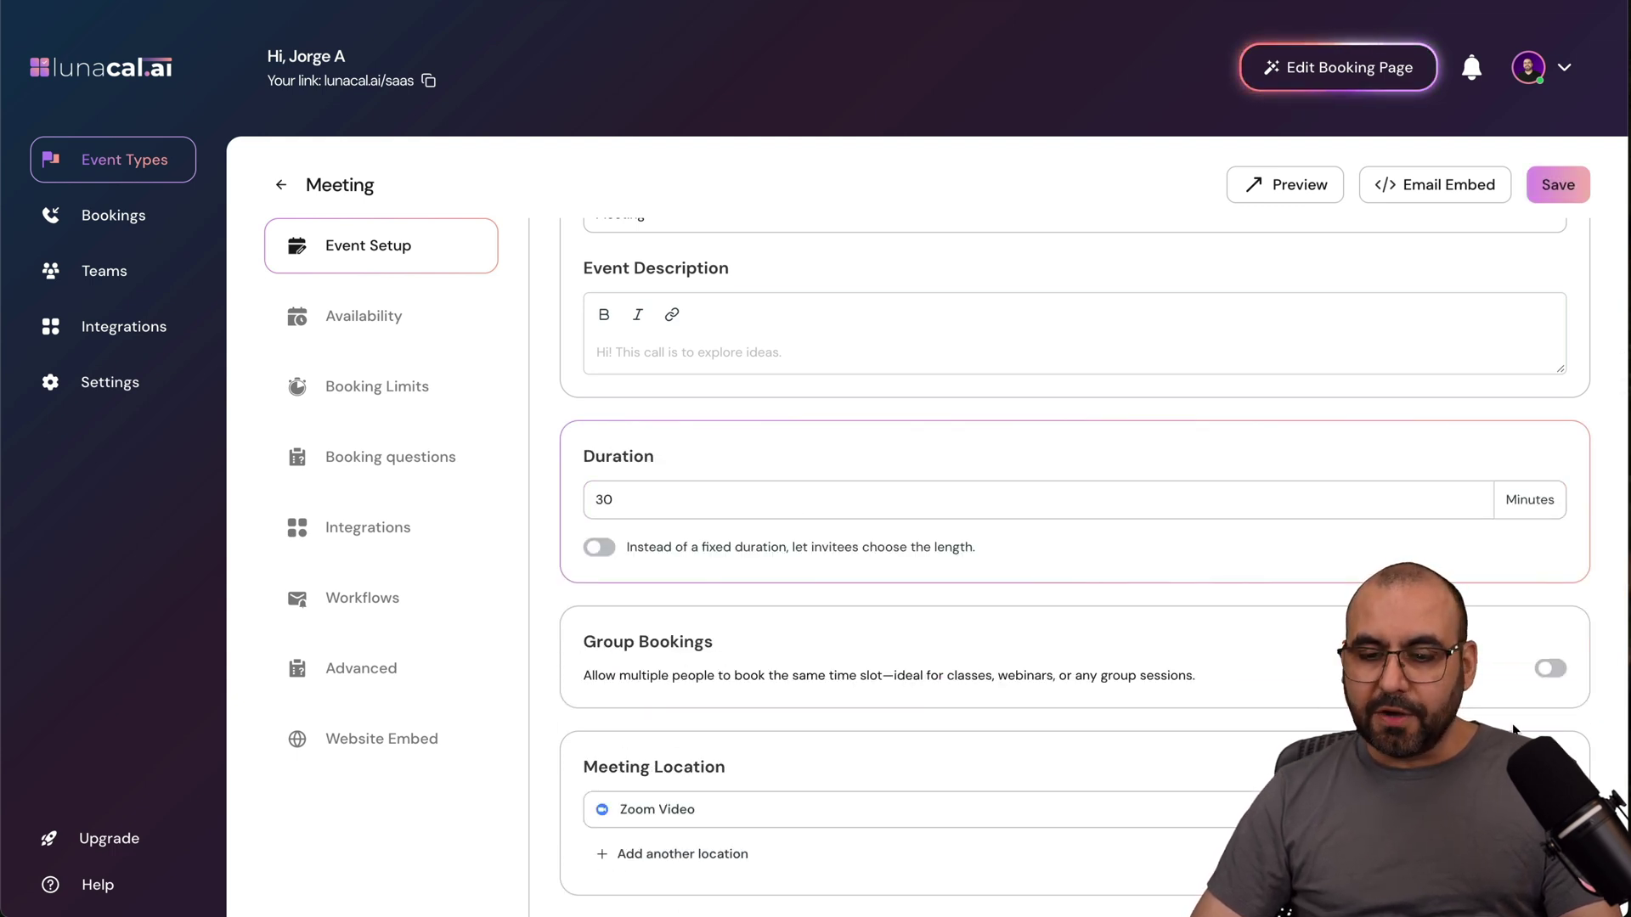
pyautogui.click(1550, 669)
pyautogui.scroll(-2, 1555, 645)
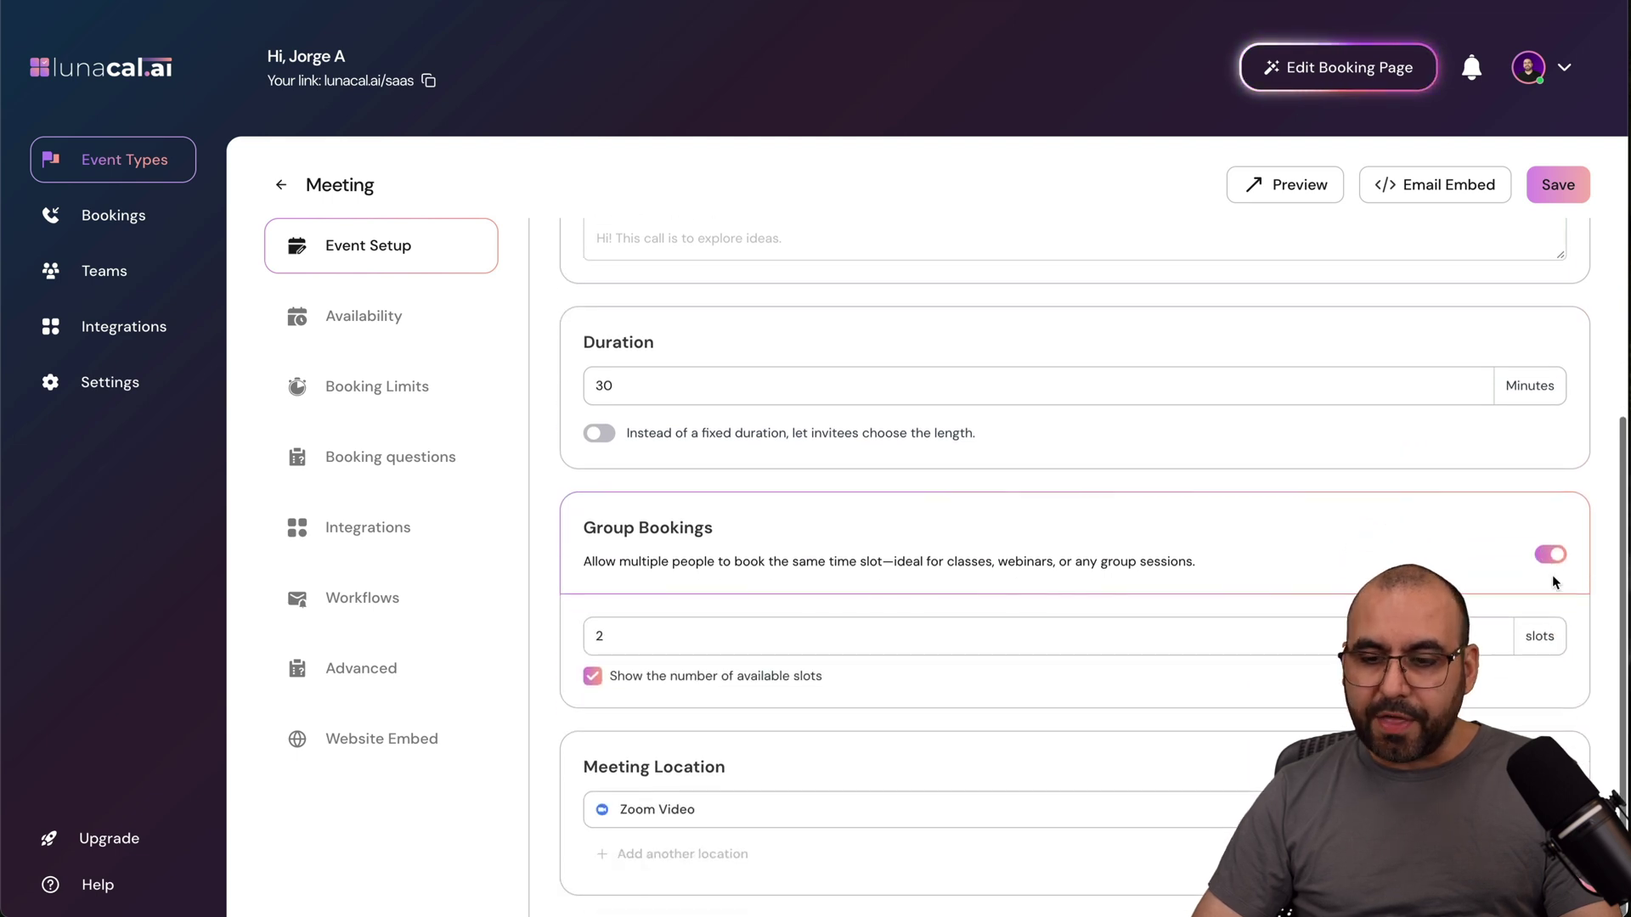
pyautogui.click(1550, 562)
# - Review the meeting location options without changing them, keeping Zoom Video
pyautogui.click(768, 808)
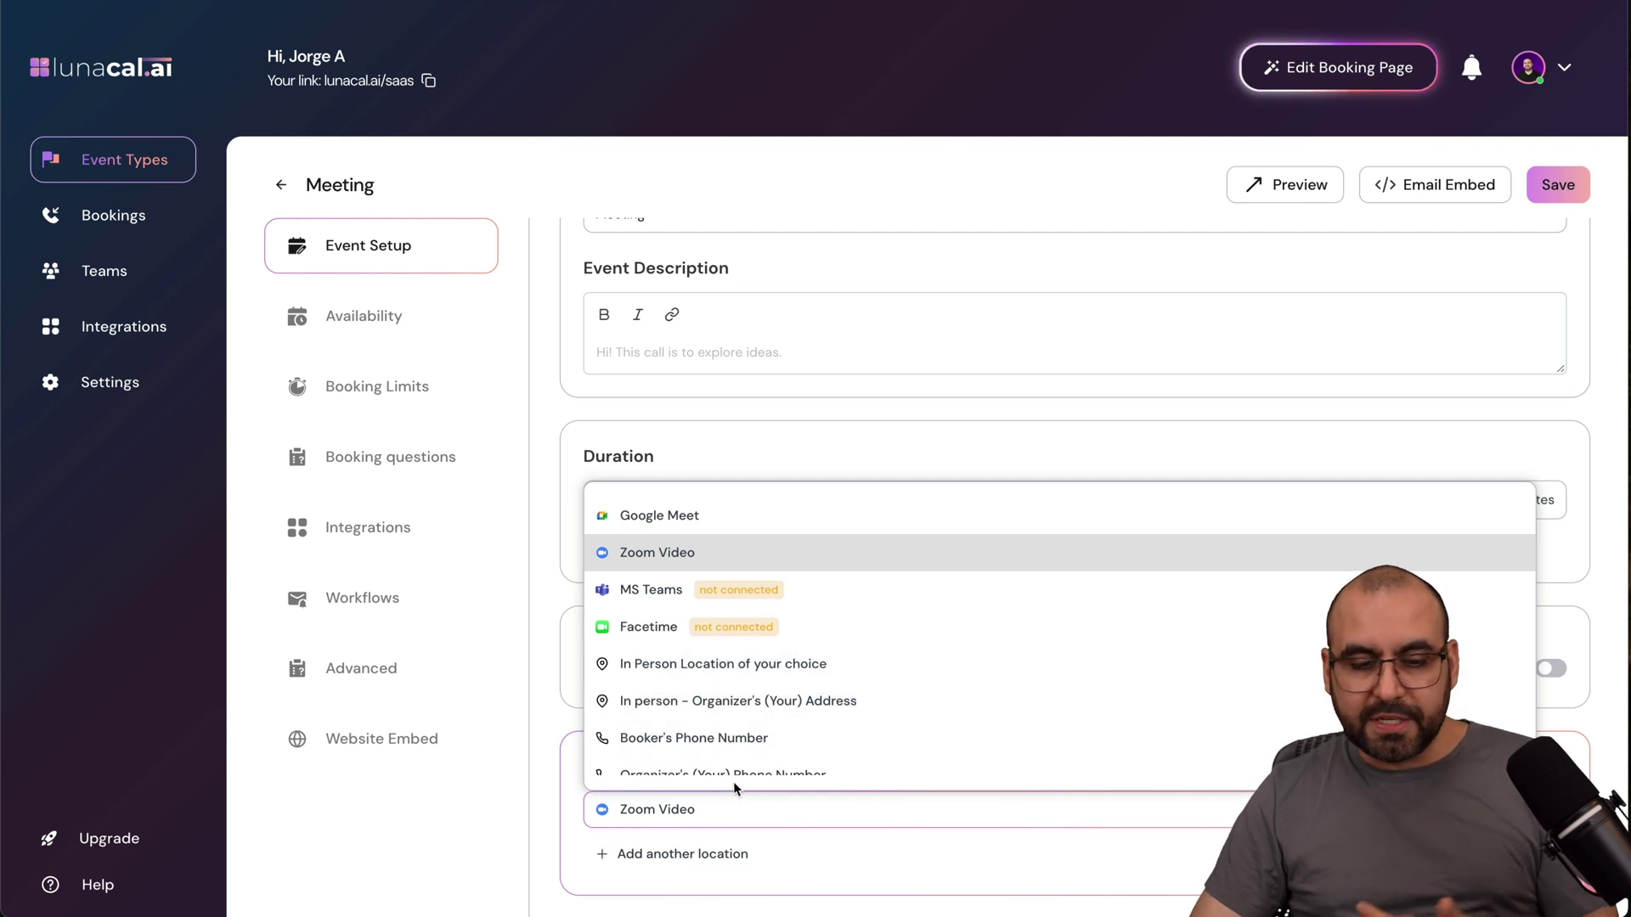
pyautogui.scroll(-2, 727, 758)
pyautogui.scroll(2, 732, 762)
pyautogui.click(572, 425)
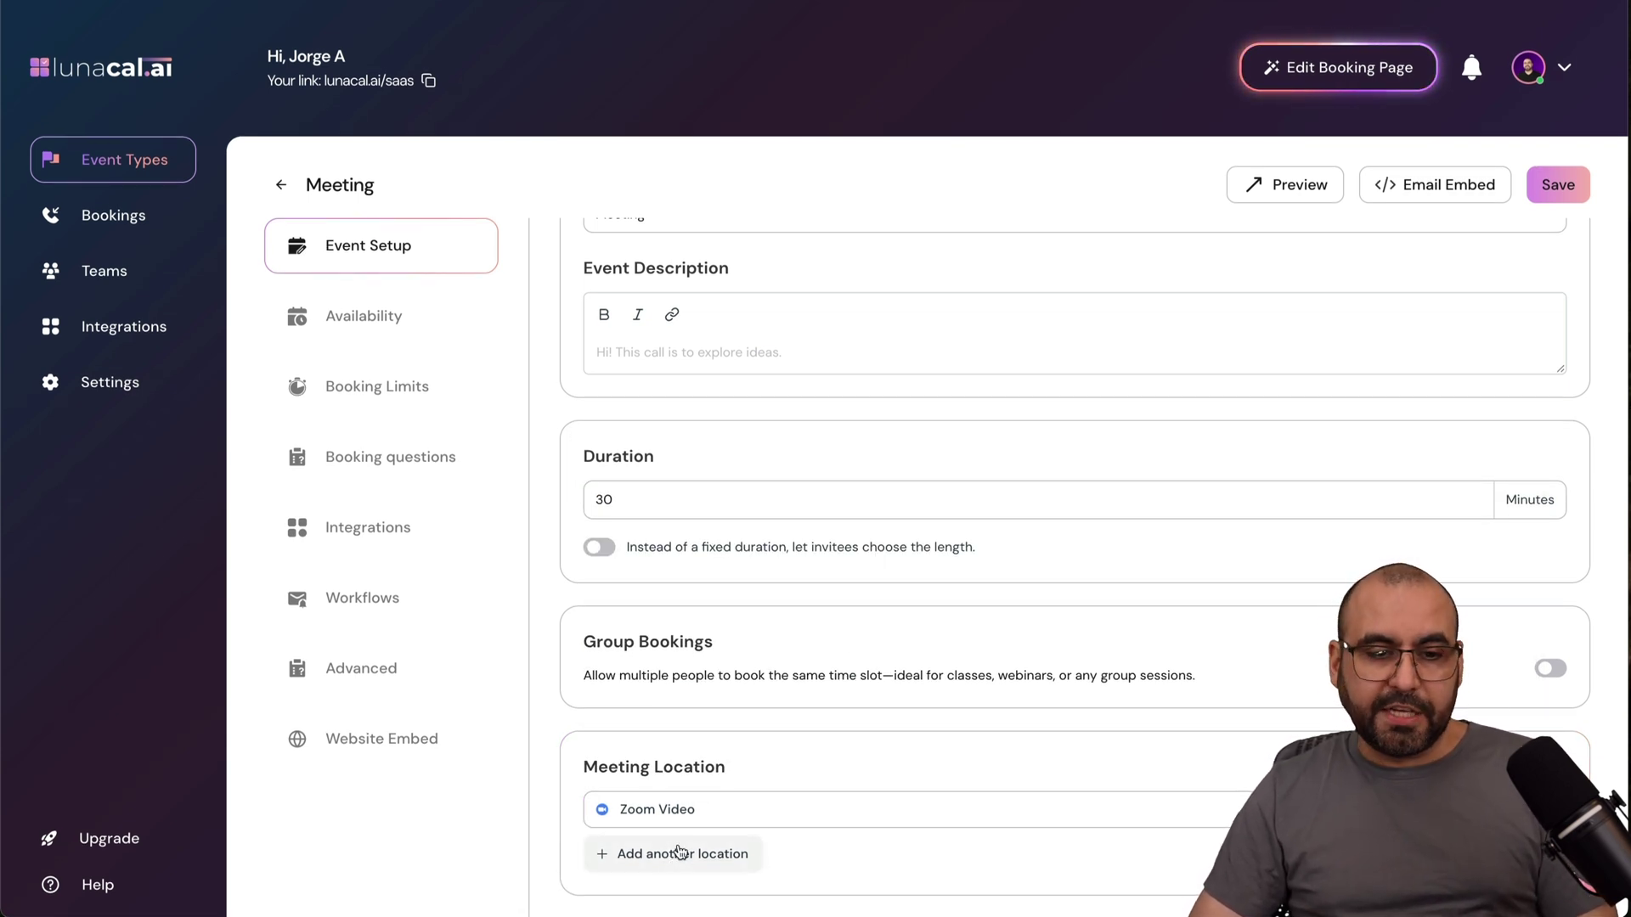
pyautogui.click(390, 321)
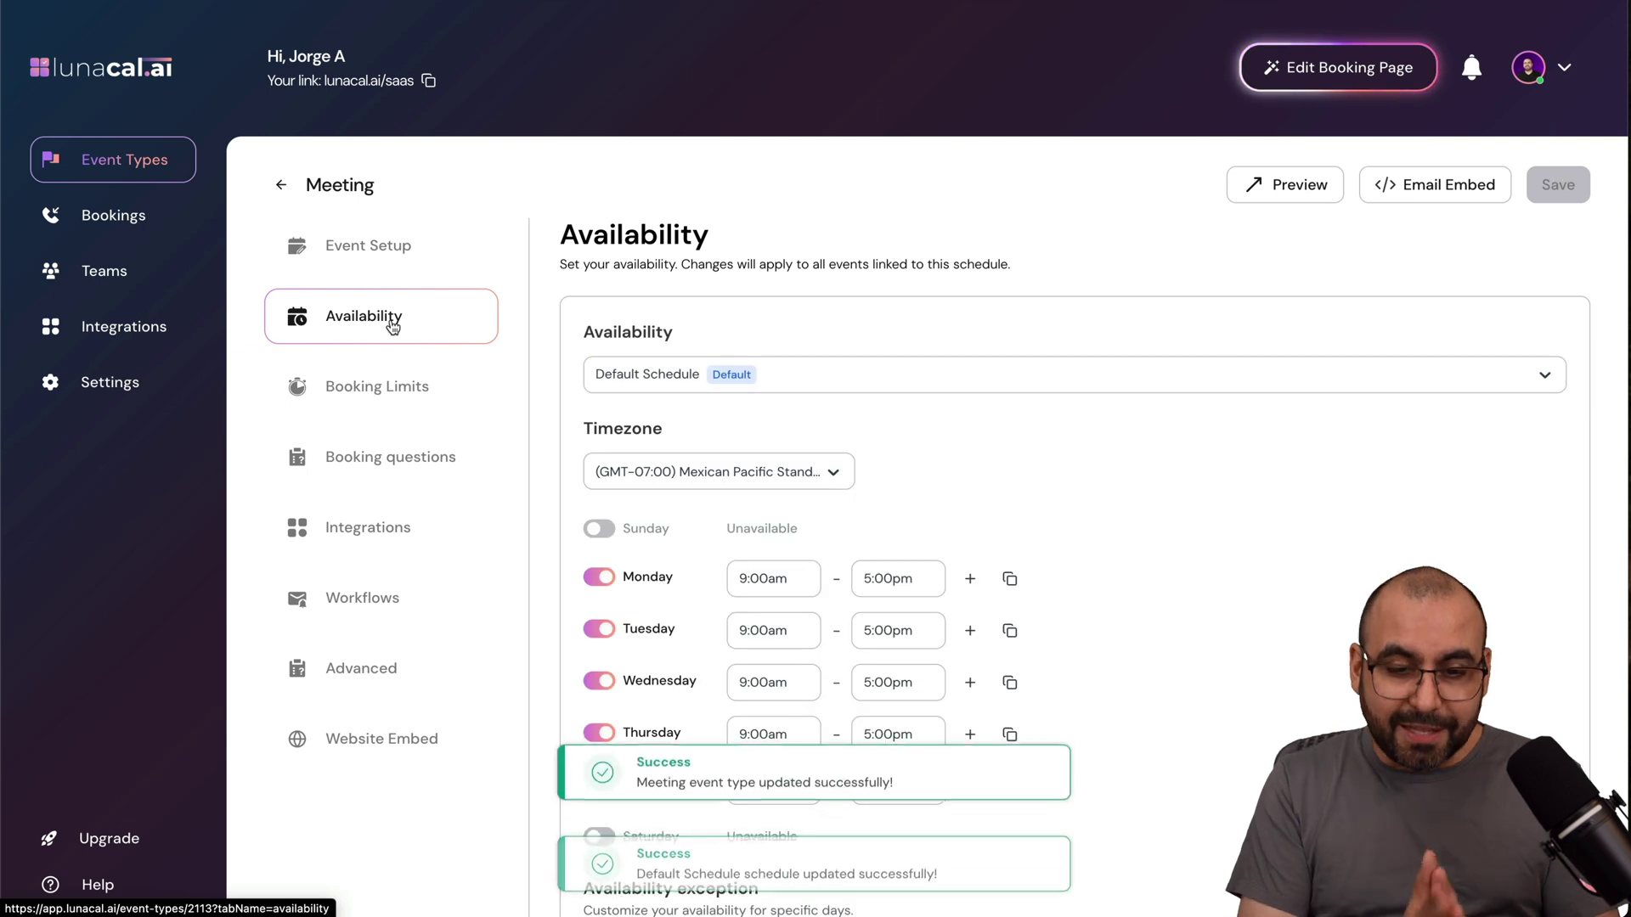
# - Make Friday unavailable and end Monday's first slot at 12:00pm
pyautogui.scroll(-2, 968, 437)
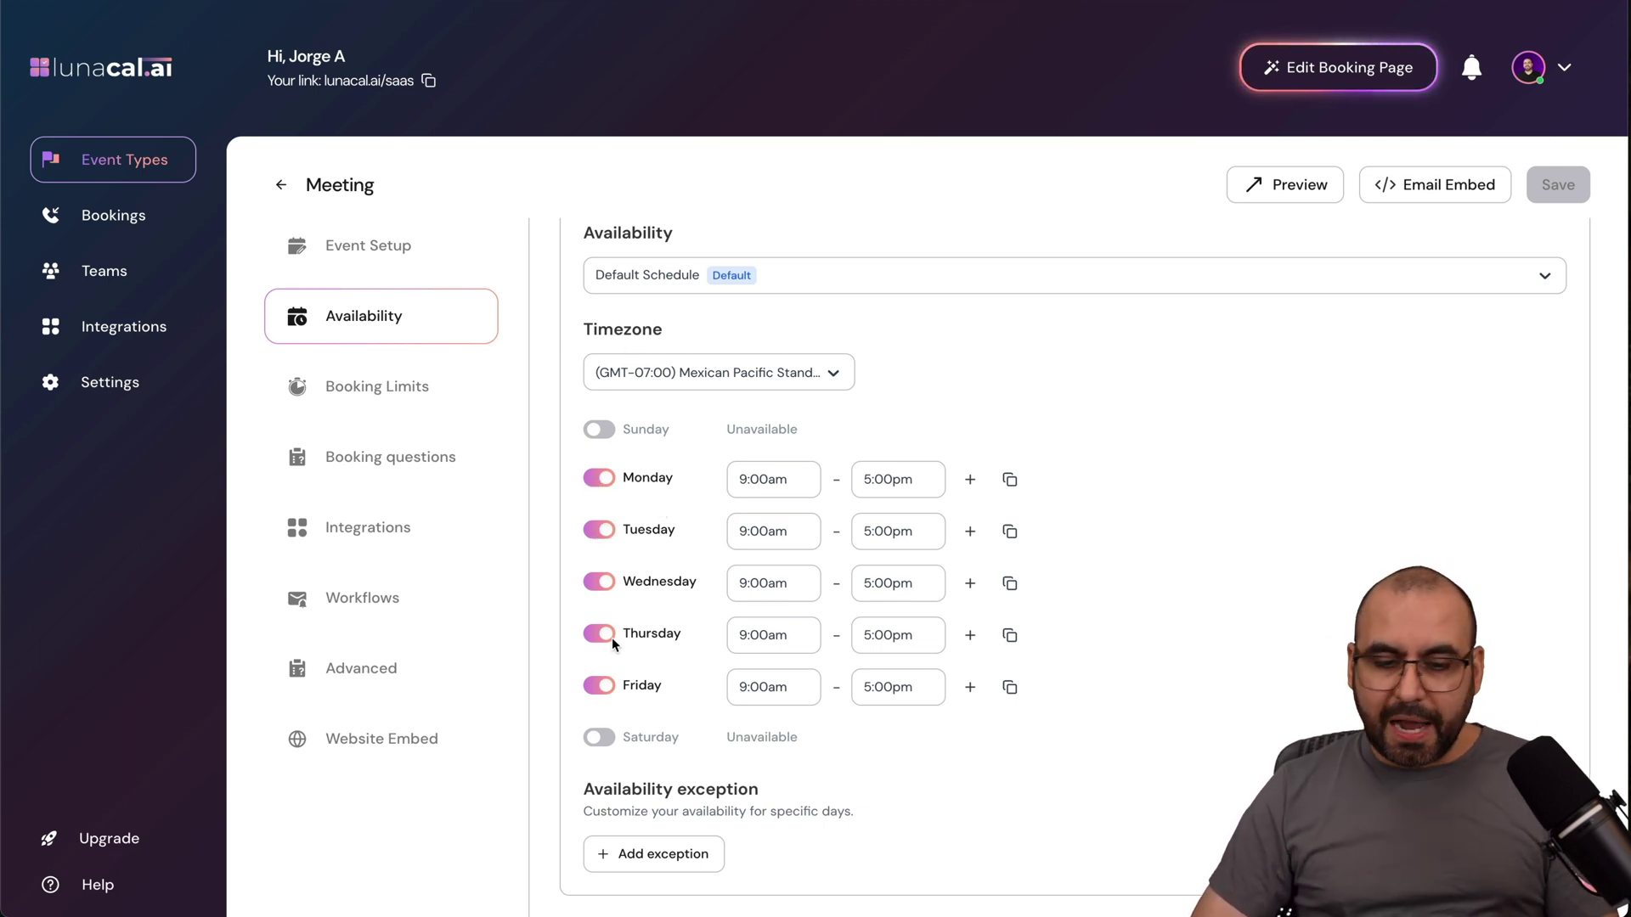
pyautogui.click(600, 688)
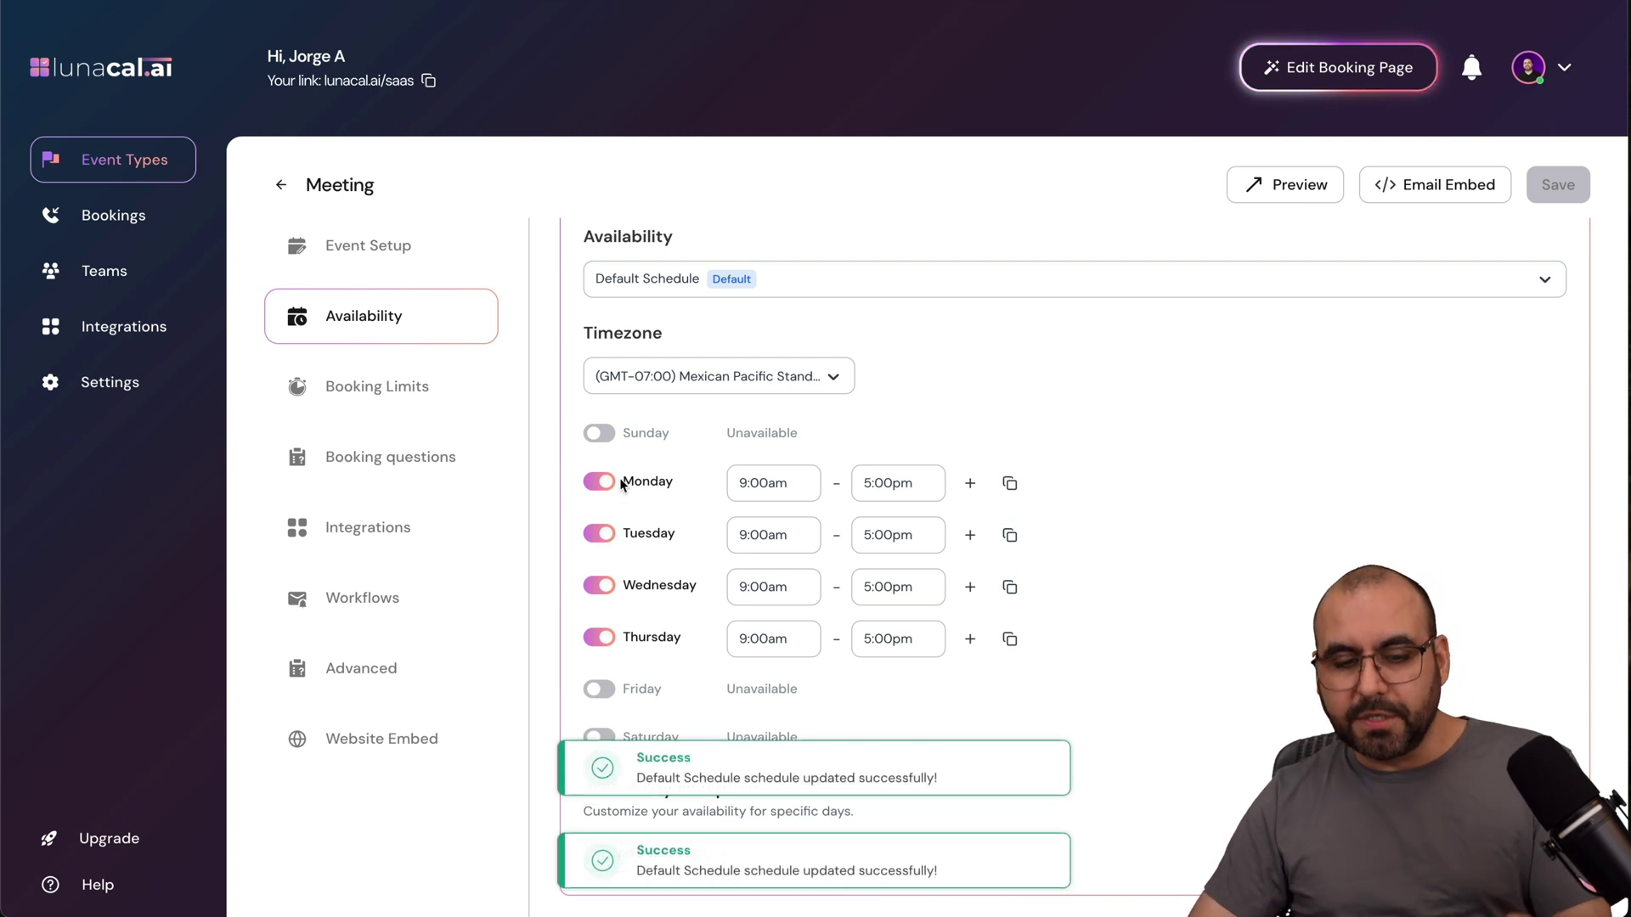
pyautogui.click(874, 481)
pyautogui.scroll(3, 899, 586)
pyautogui.scroll(5, 901, 593)
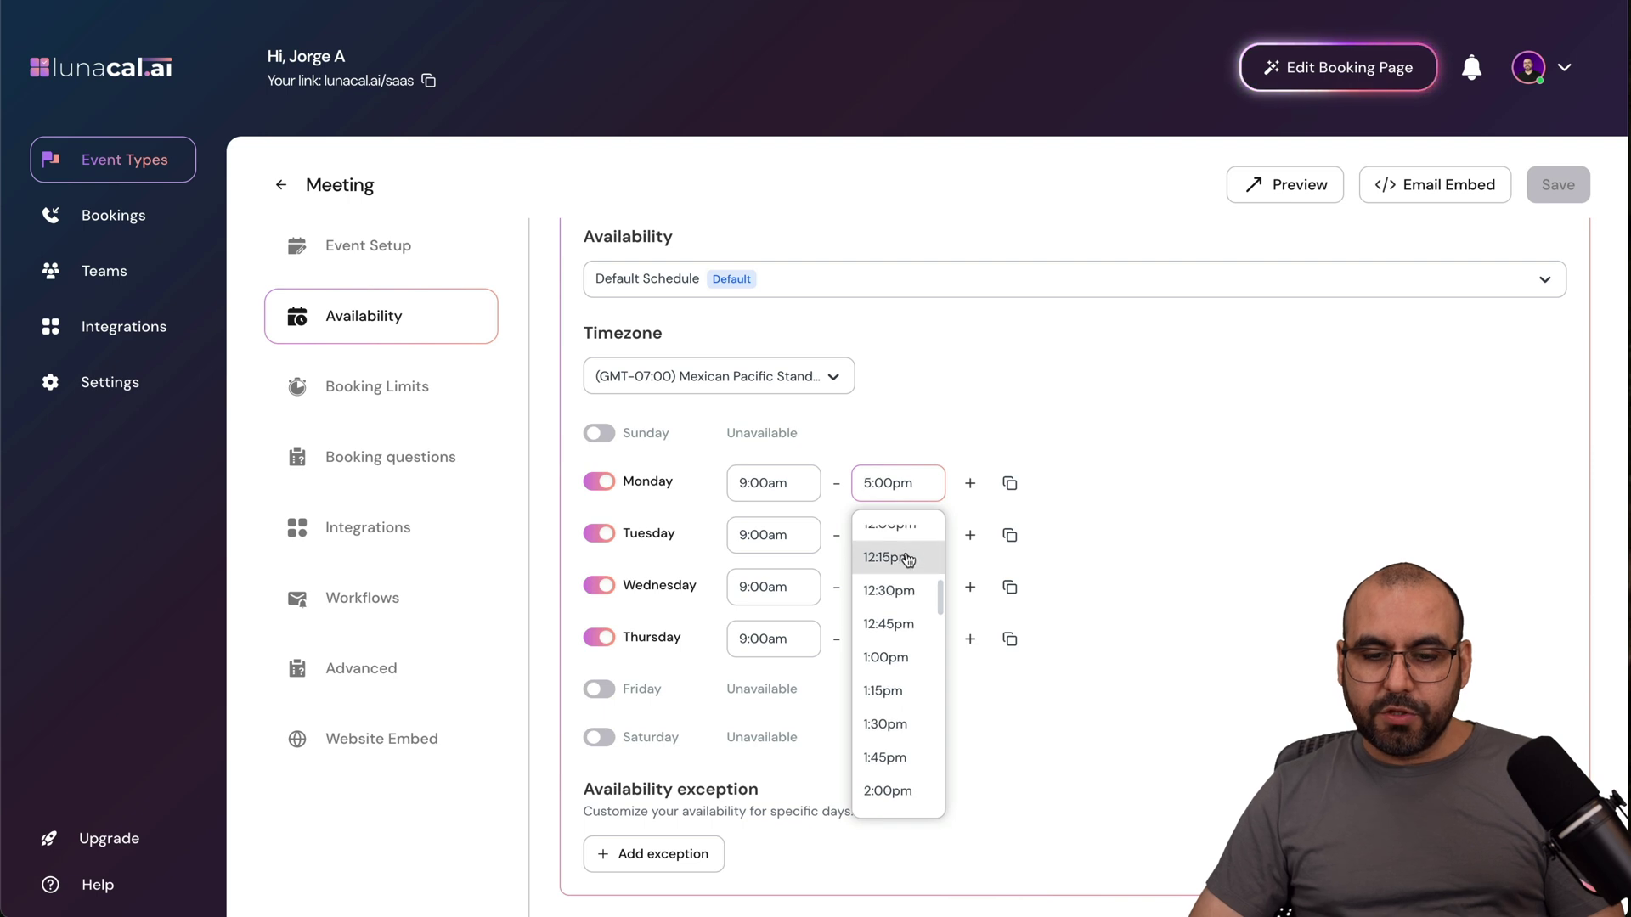
pyautogui.scroll(1, 910, 567)
pyautogui.click(909, 557)
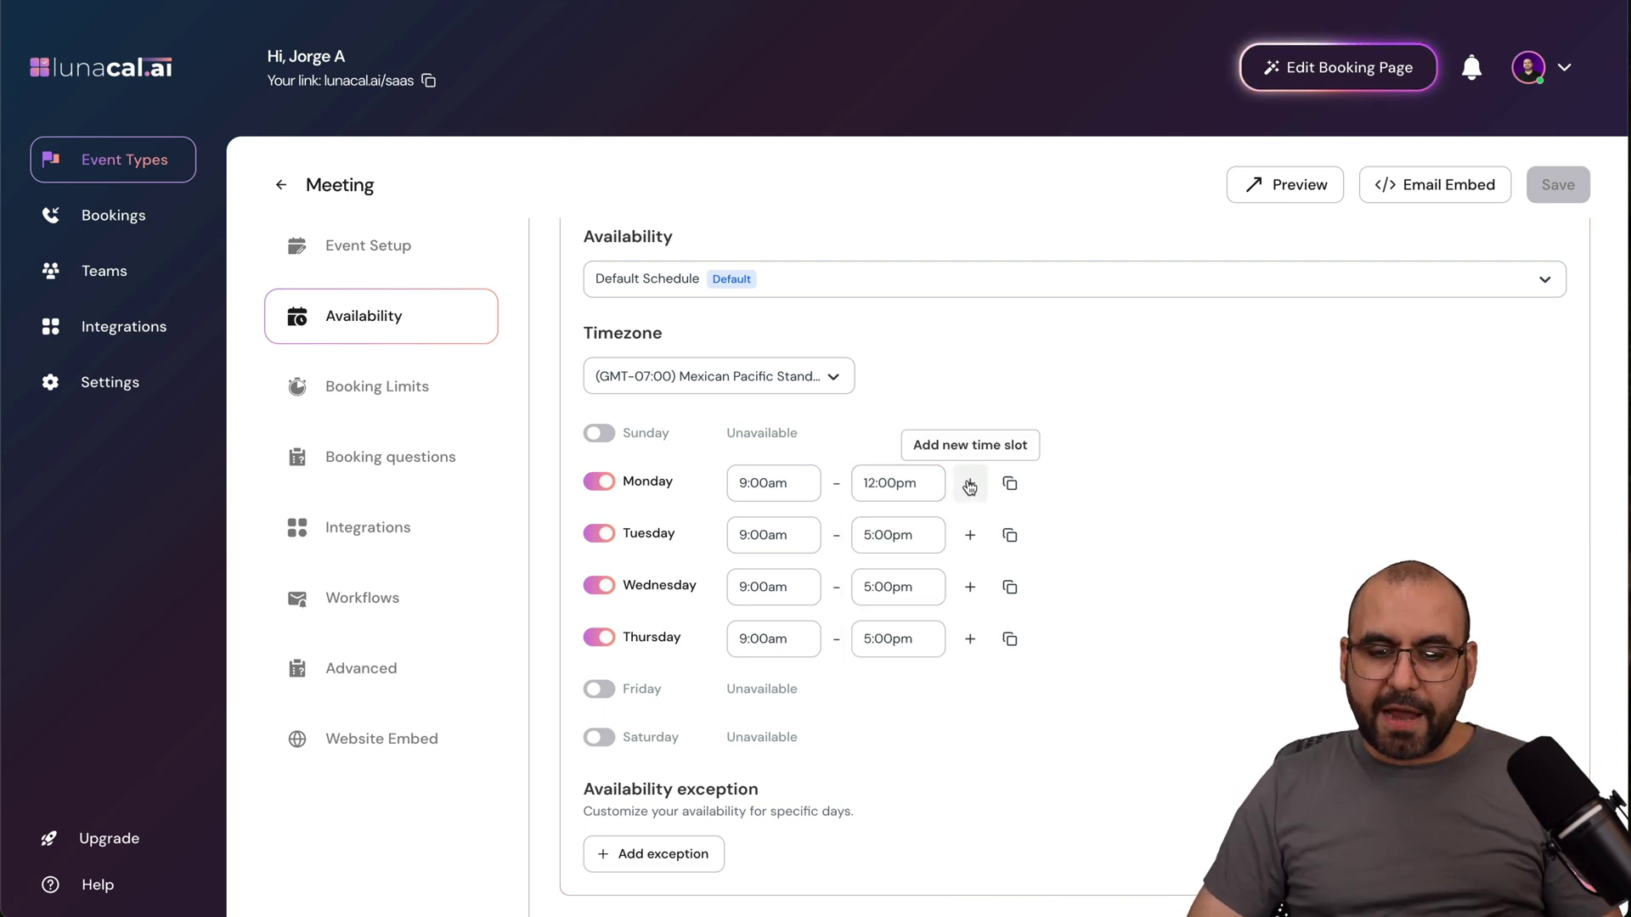
# - Add a second Monday slot running from 12:45pm to 5:00pm
pyautogui.click(969, 484)
pyautogui.click(752, 522)
pyautogui.scroll(-2, 768, 705)
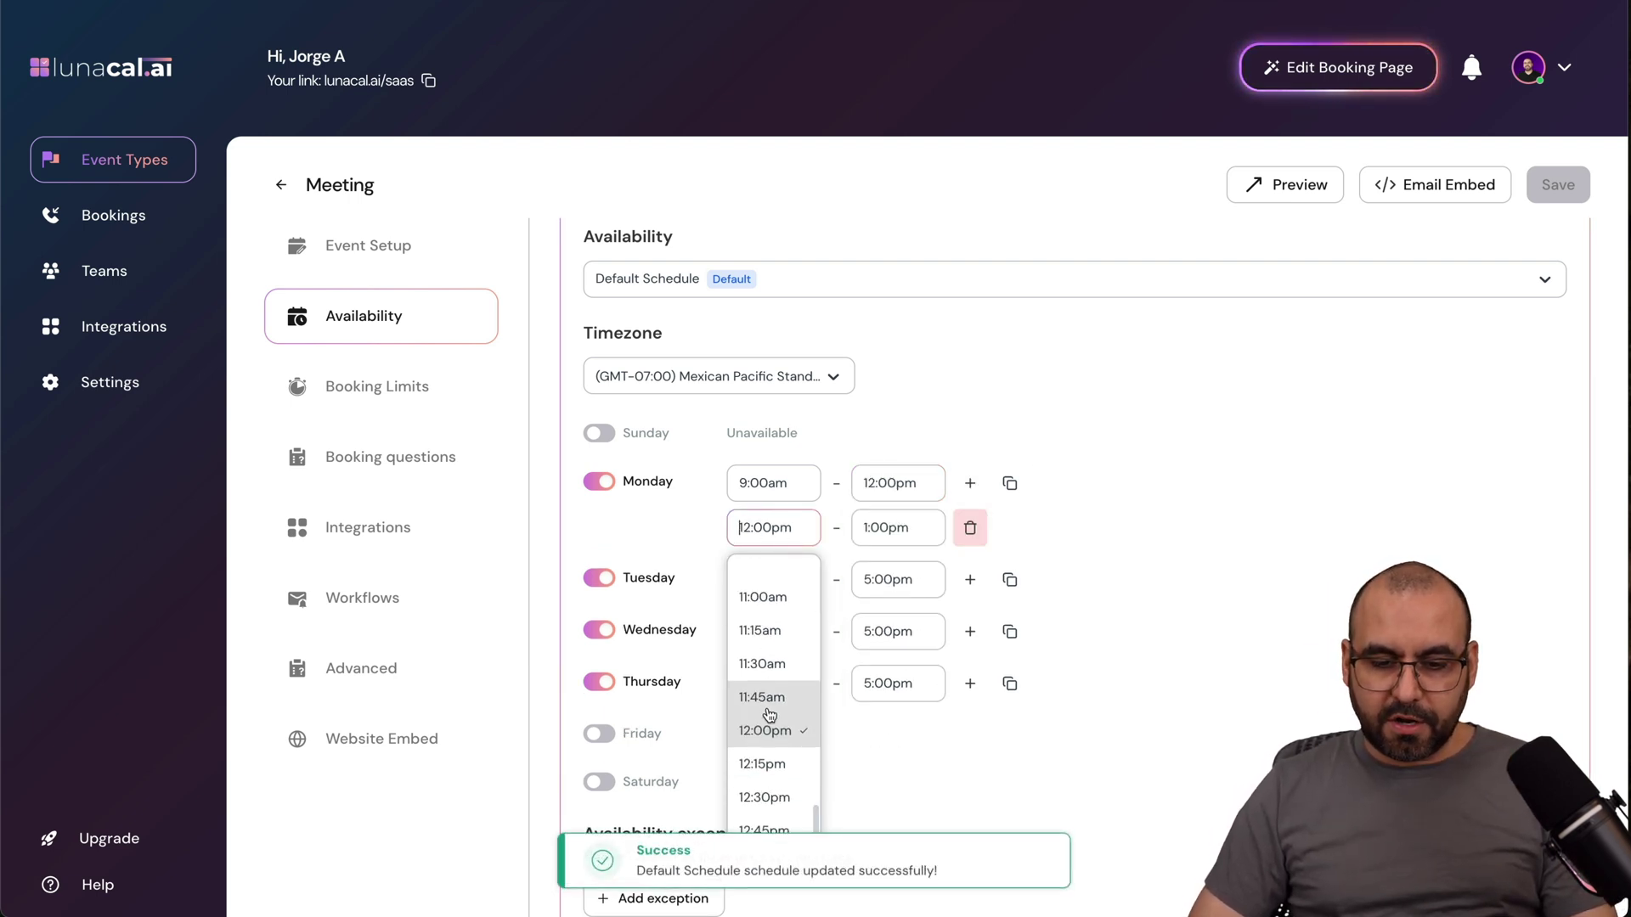
pyautogui.press('Escape')
pyautogui.click(776, 535)
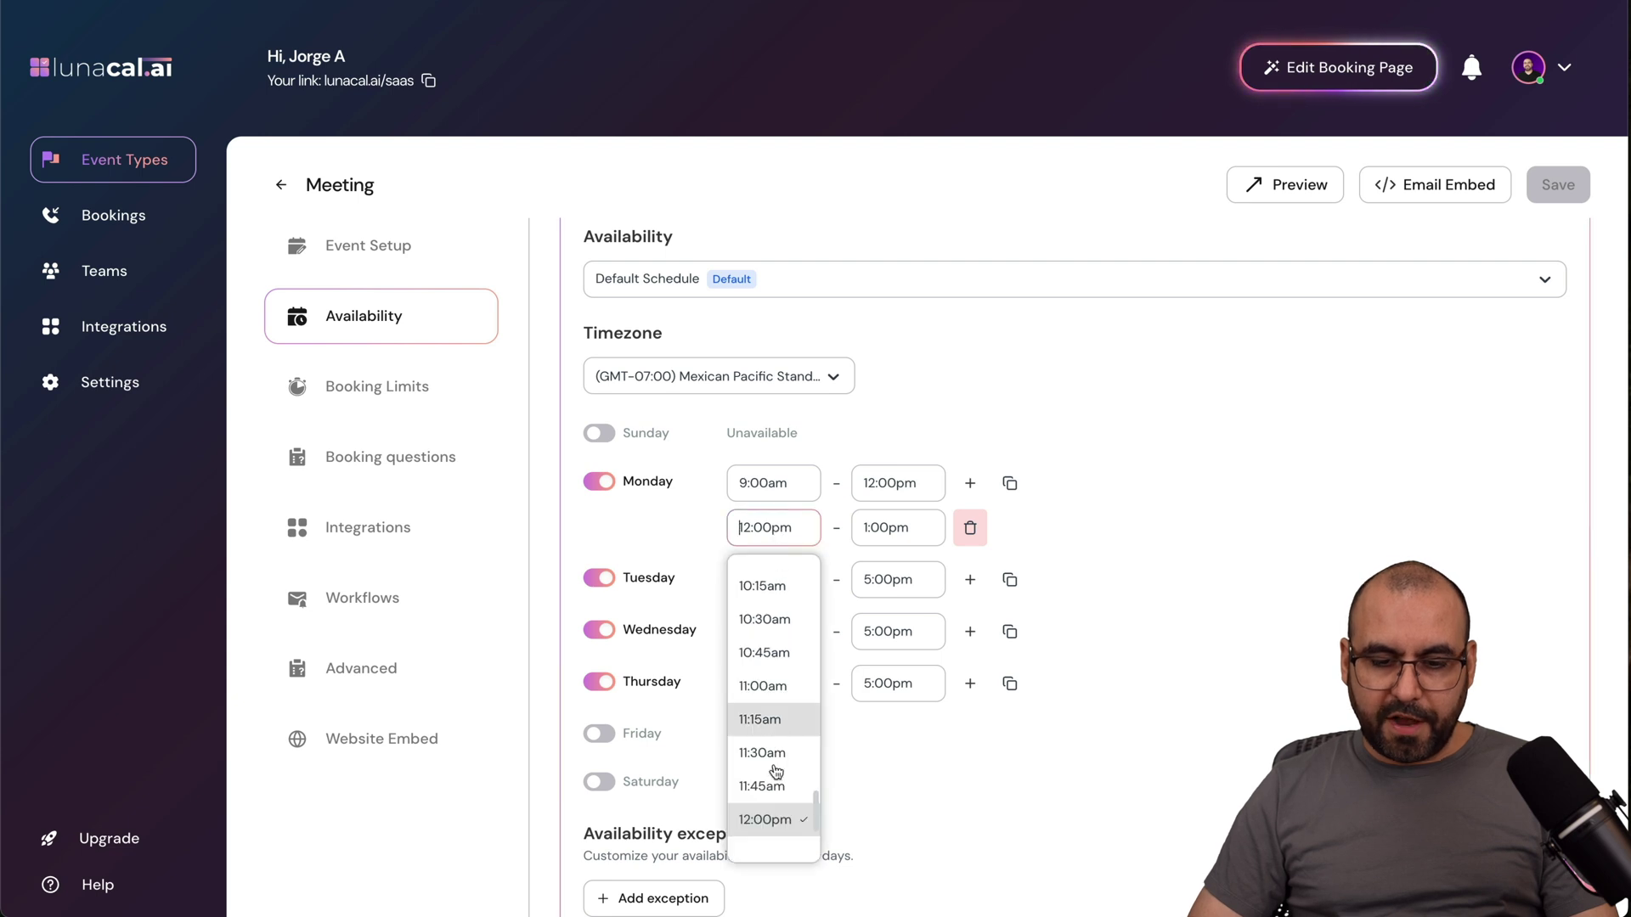
pyautogui.scroll(-2, 771, 828)
pyautogui.click(771, 830)
pyautogui.click(890, 531)
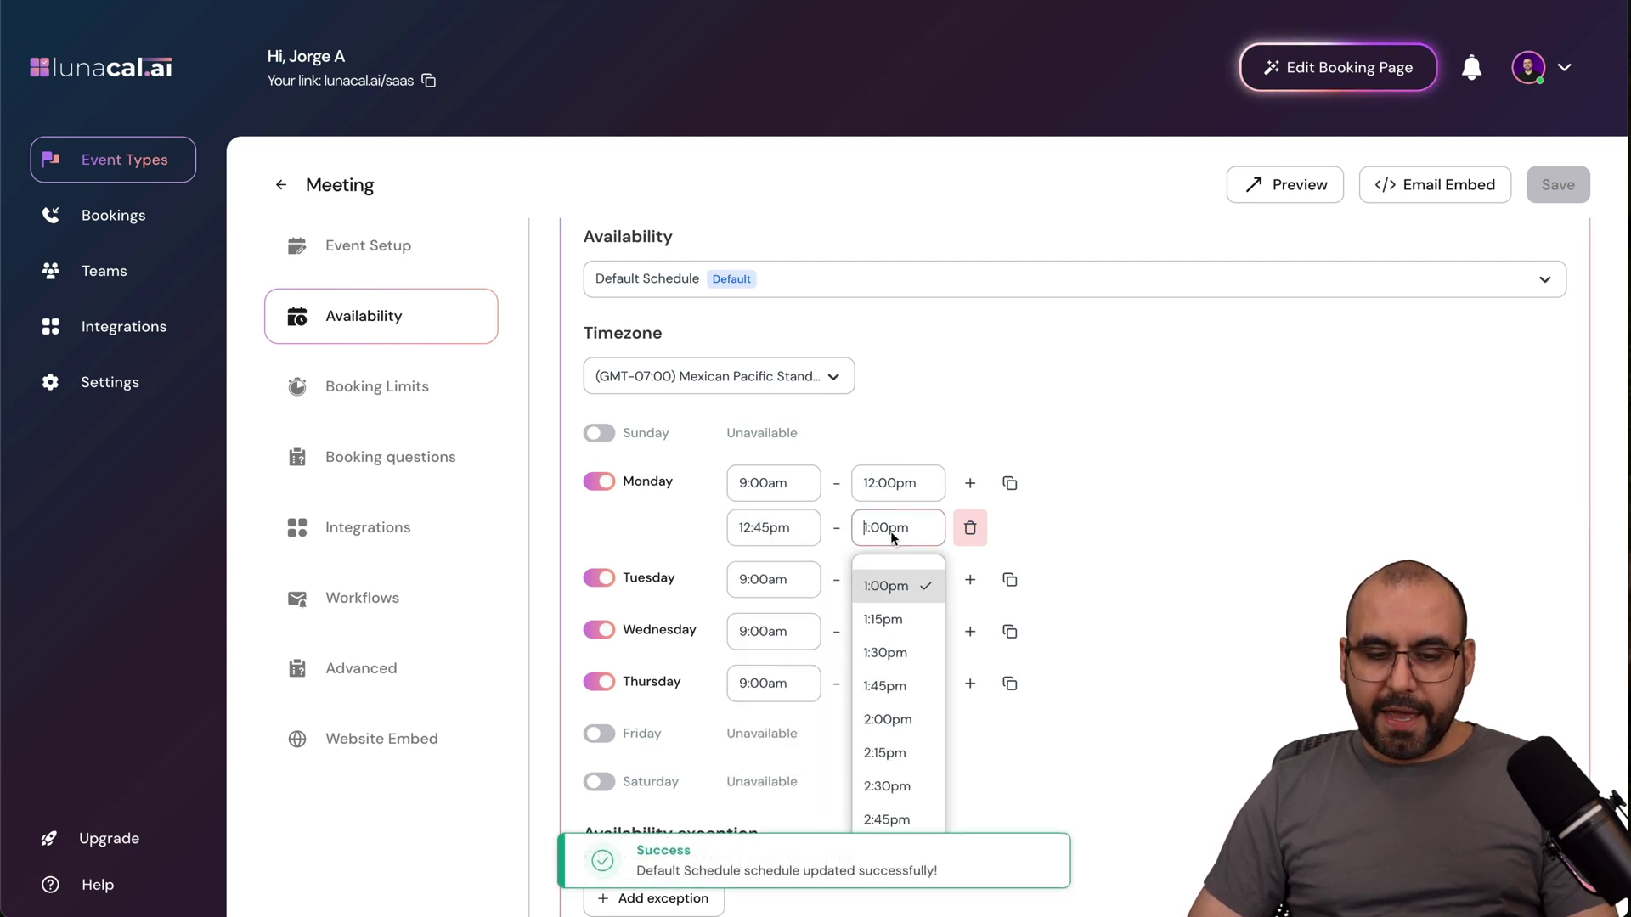
pyautogui.scroll(-6, 888, 680)
pyautogui.click(886, 697)
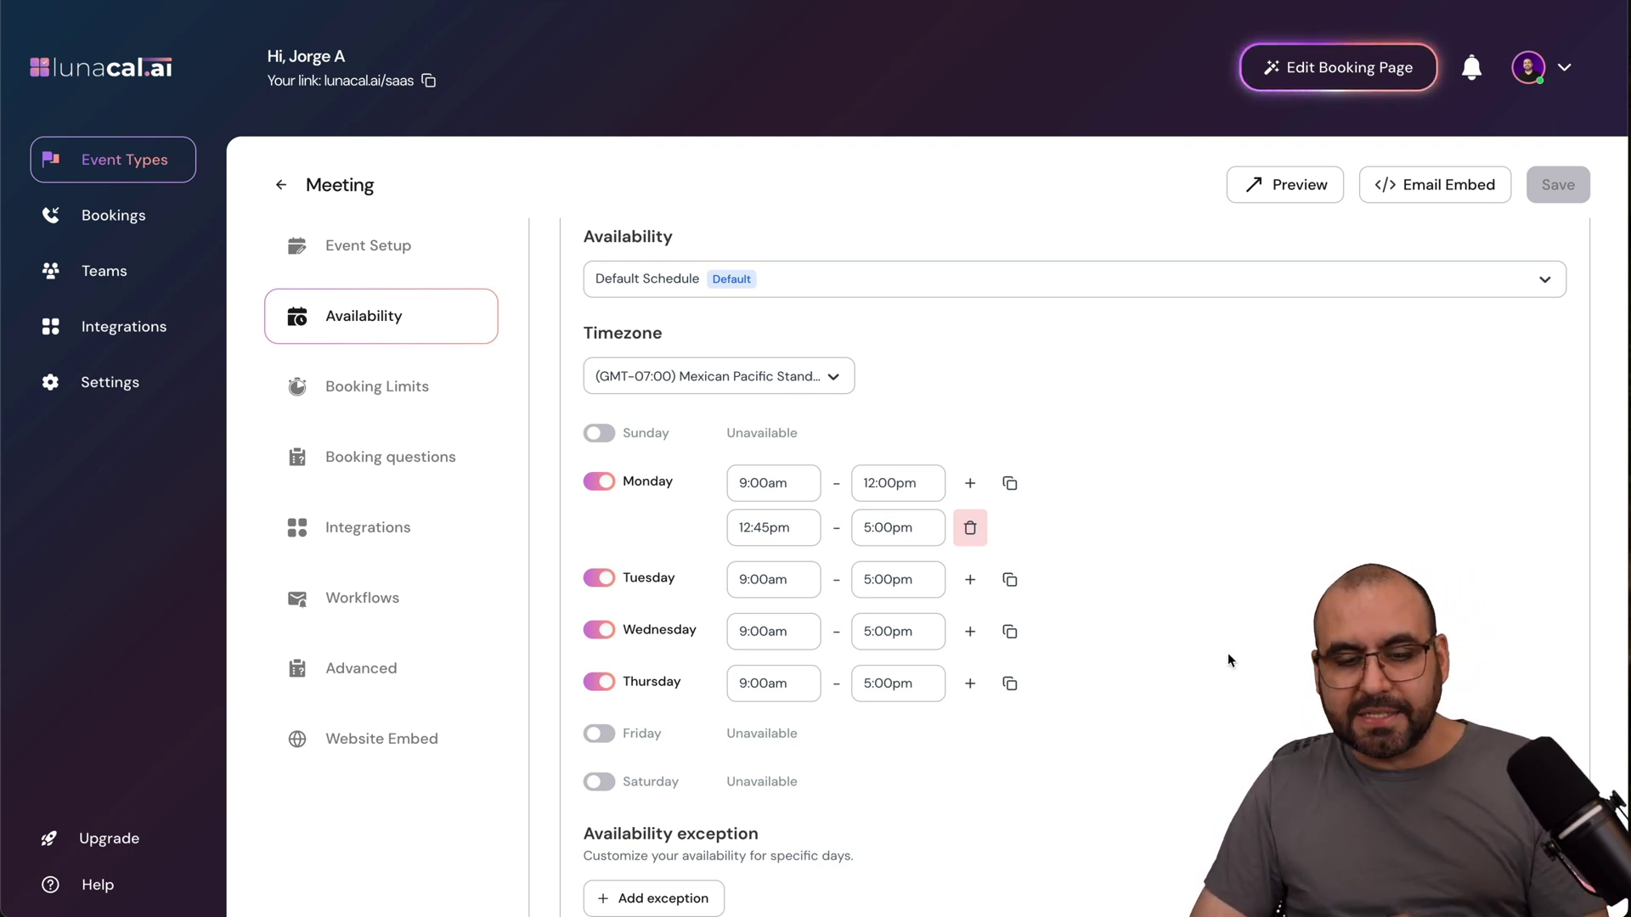
# - Toggle Saturday's availability and start adding an availability exception date
pyautogui.scroll(-1, 1228, 659)
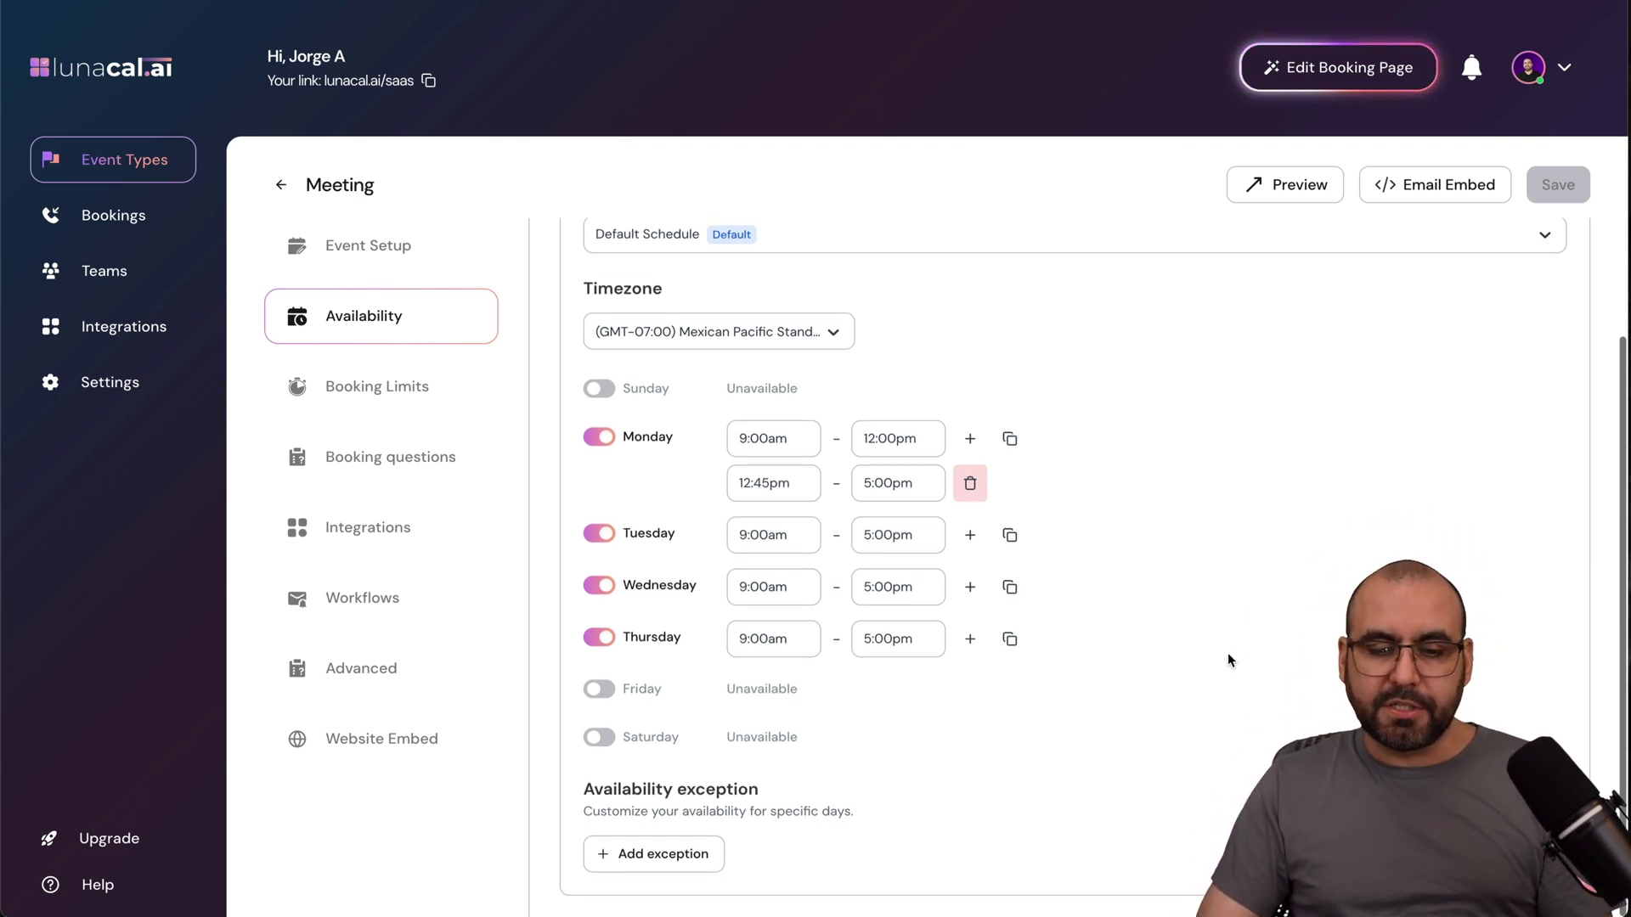
pyautogui.click(598, 737)
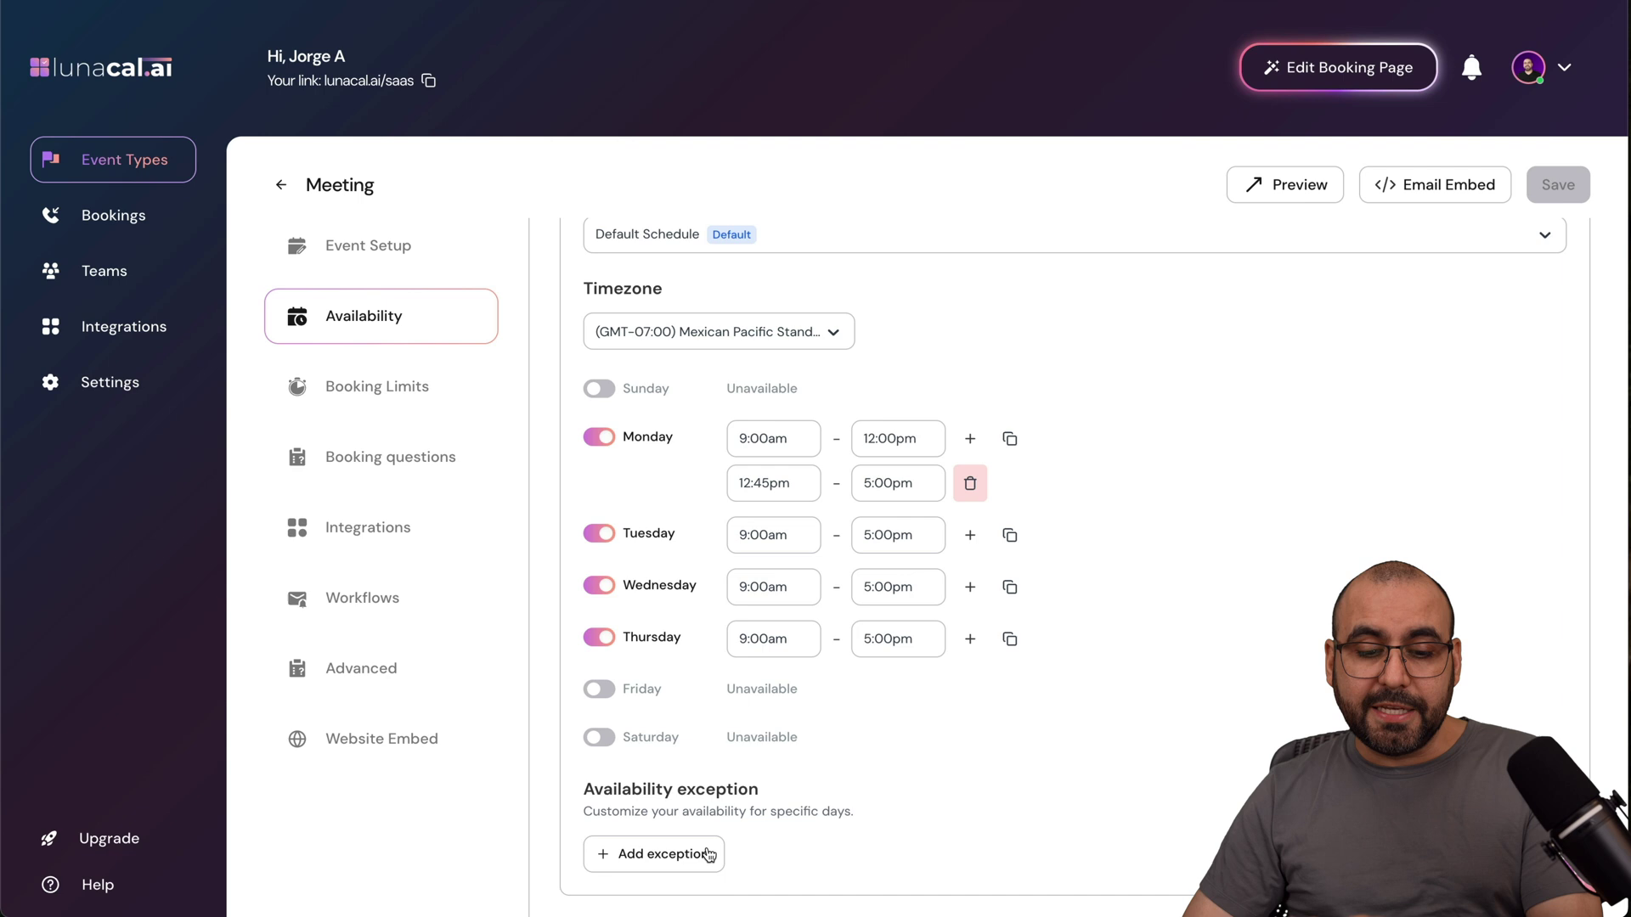
pyautogui.click(667, 854)
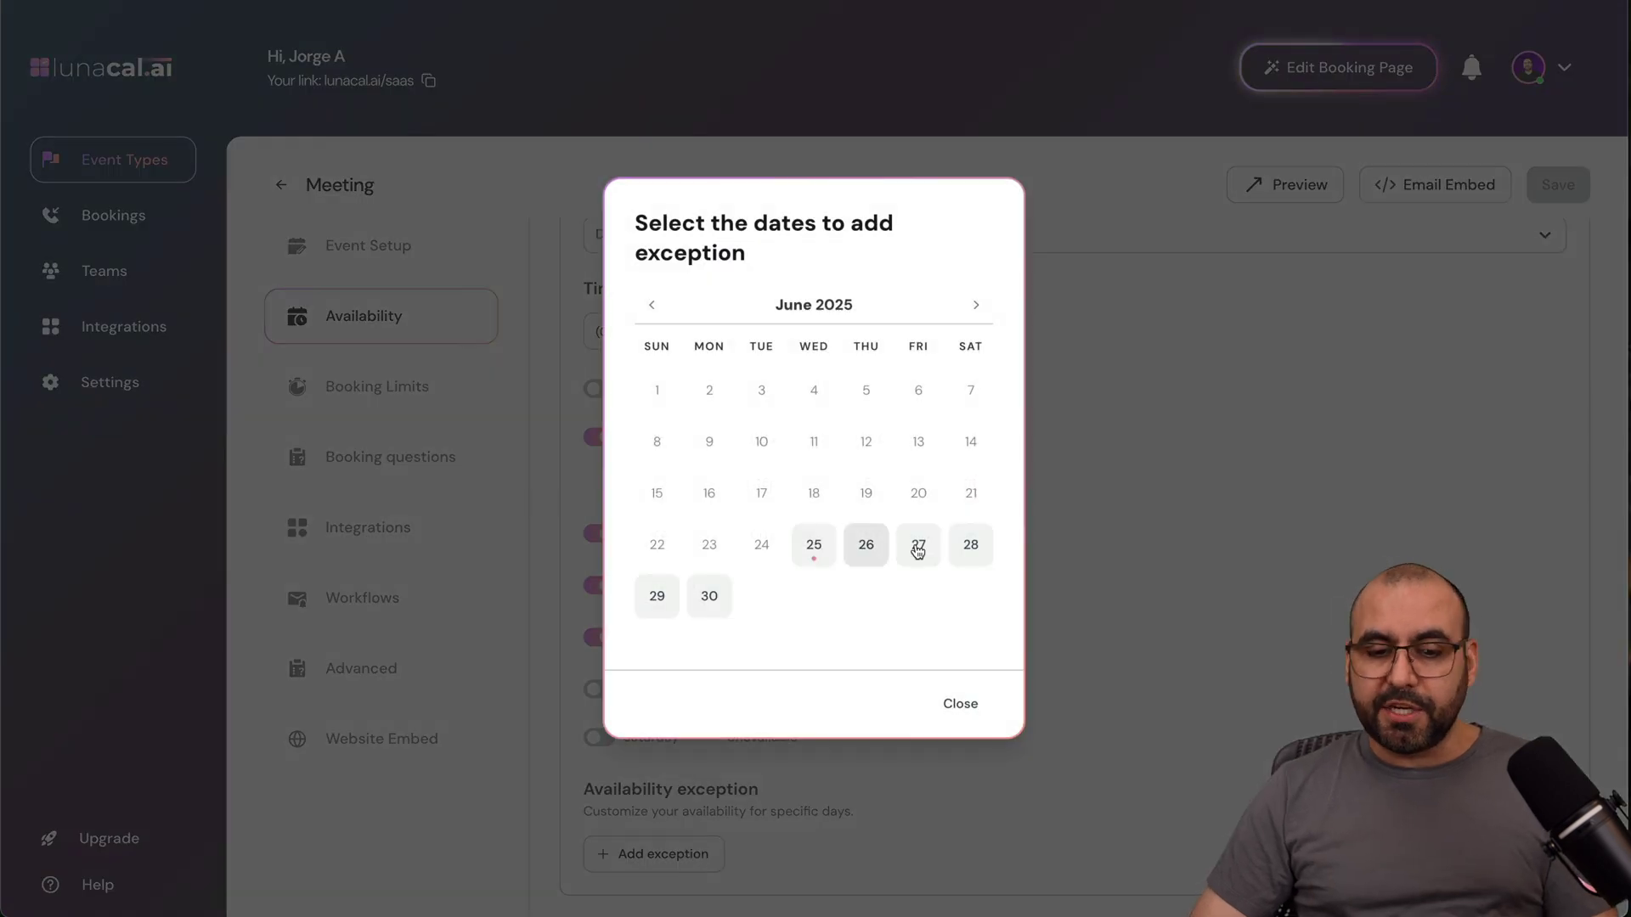
# - Pick June 28 and mark it unavailable all day, then close without adding the exception
pyautogui.click(966, 550)
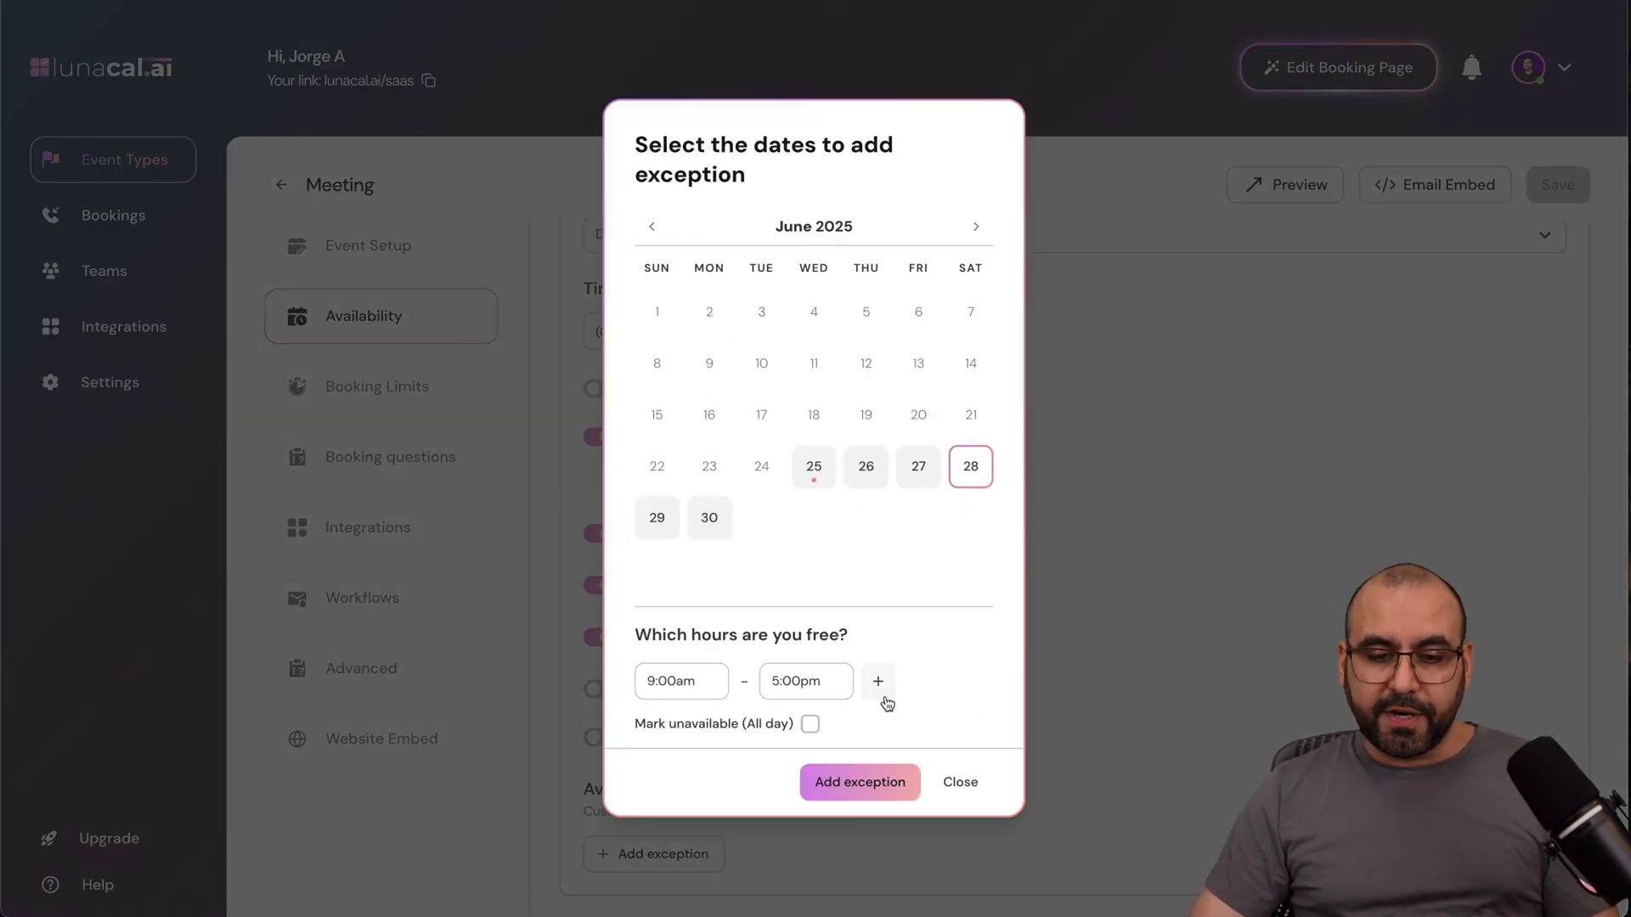
pyautogui.click(810, 725)
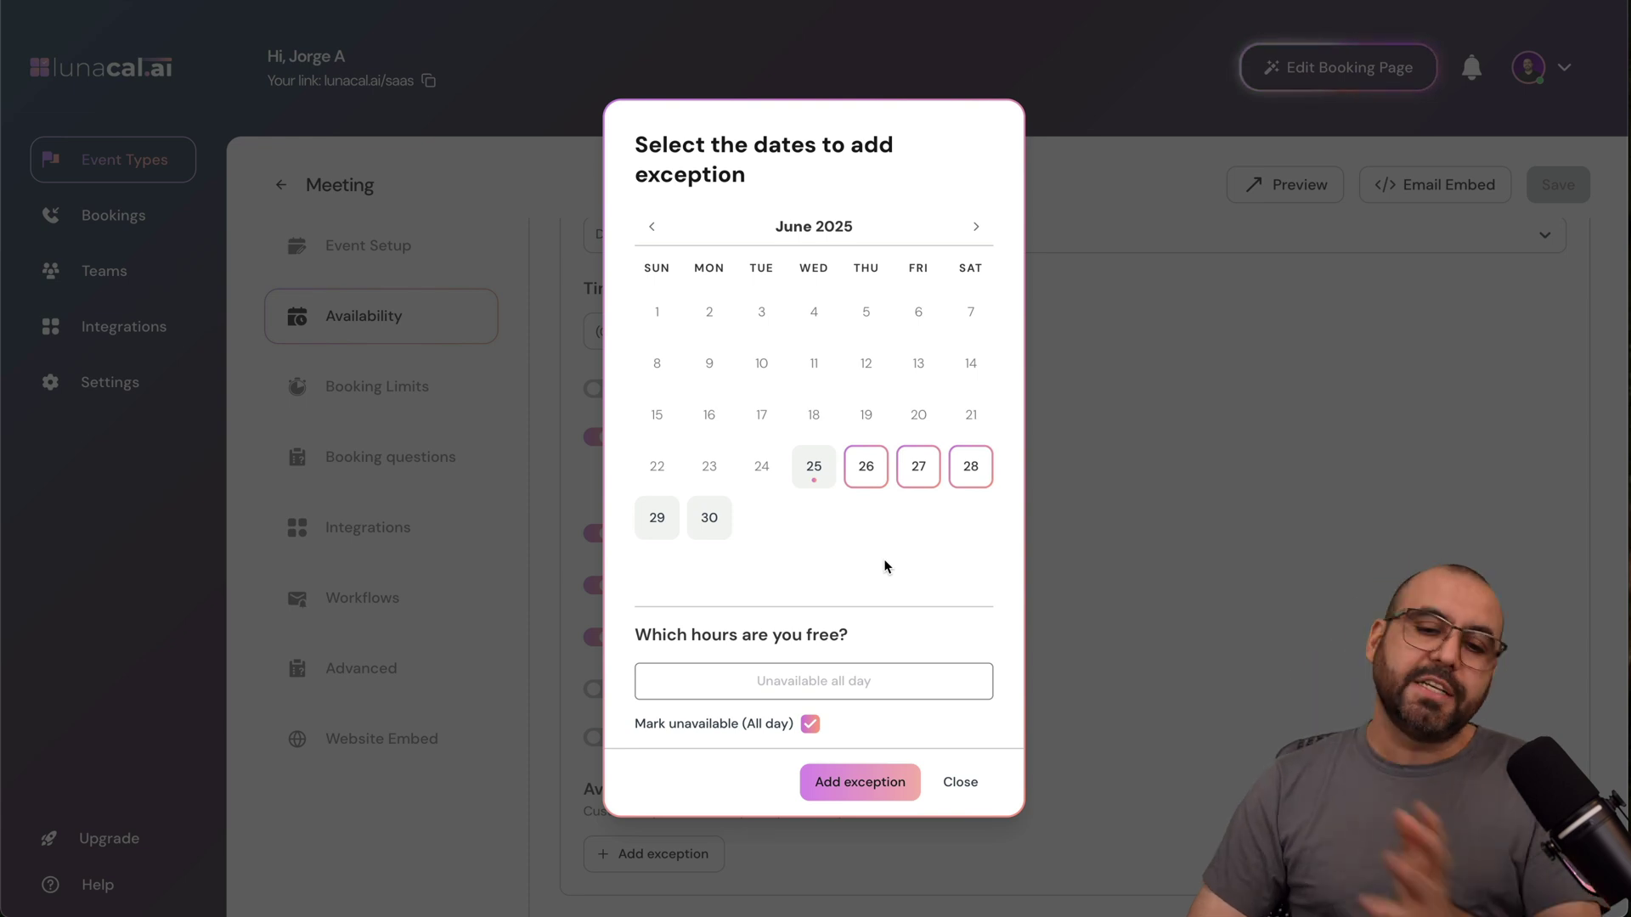
pyautogui.click(954, 786)
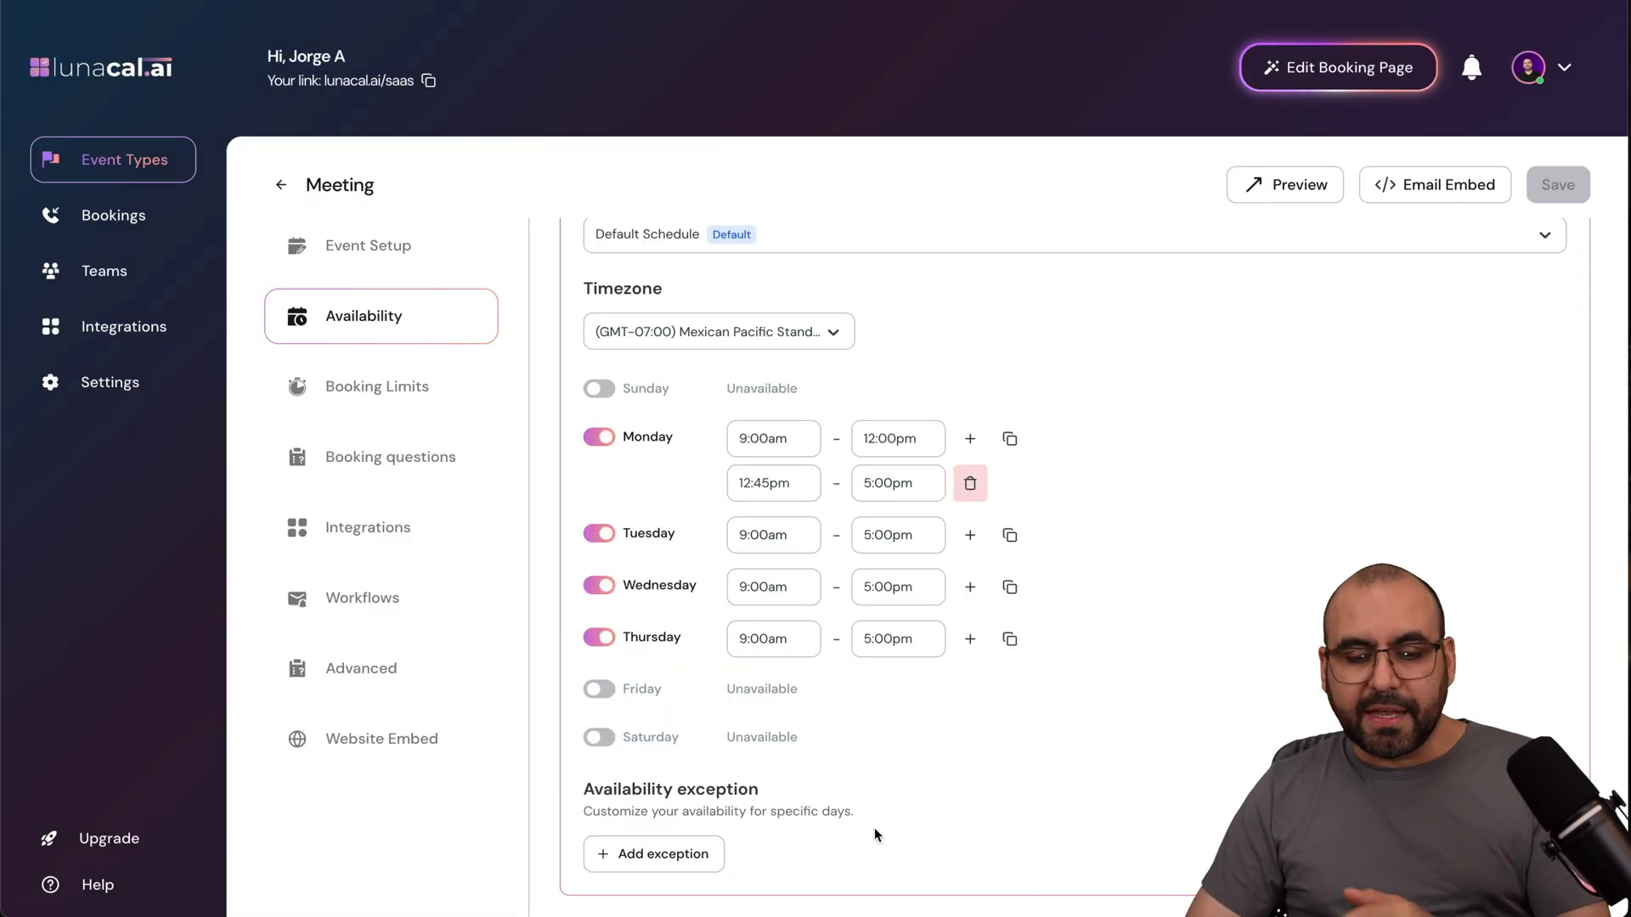
pyautogui.scroll(3, 870, 829)
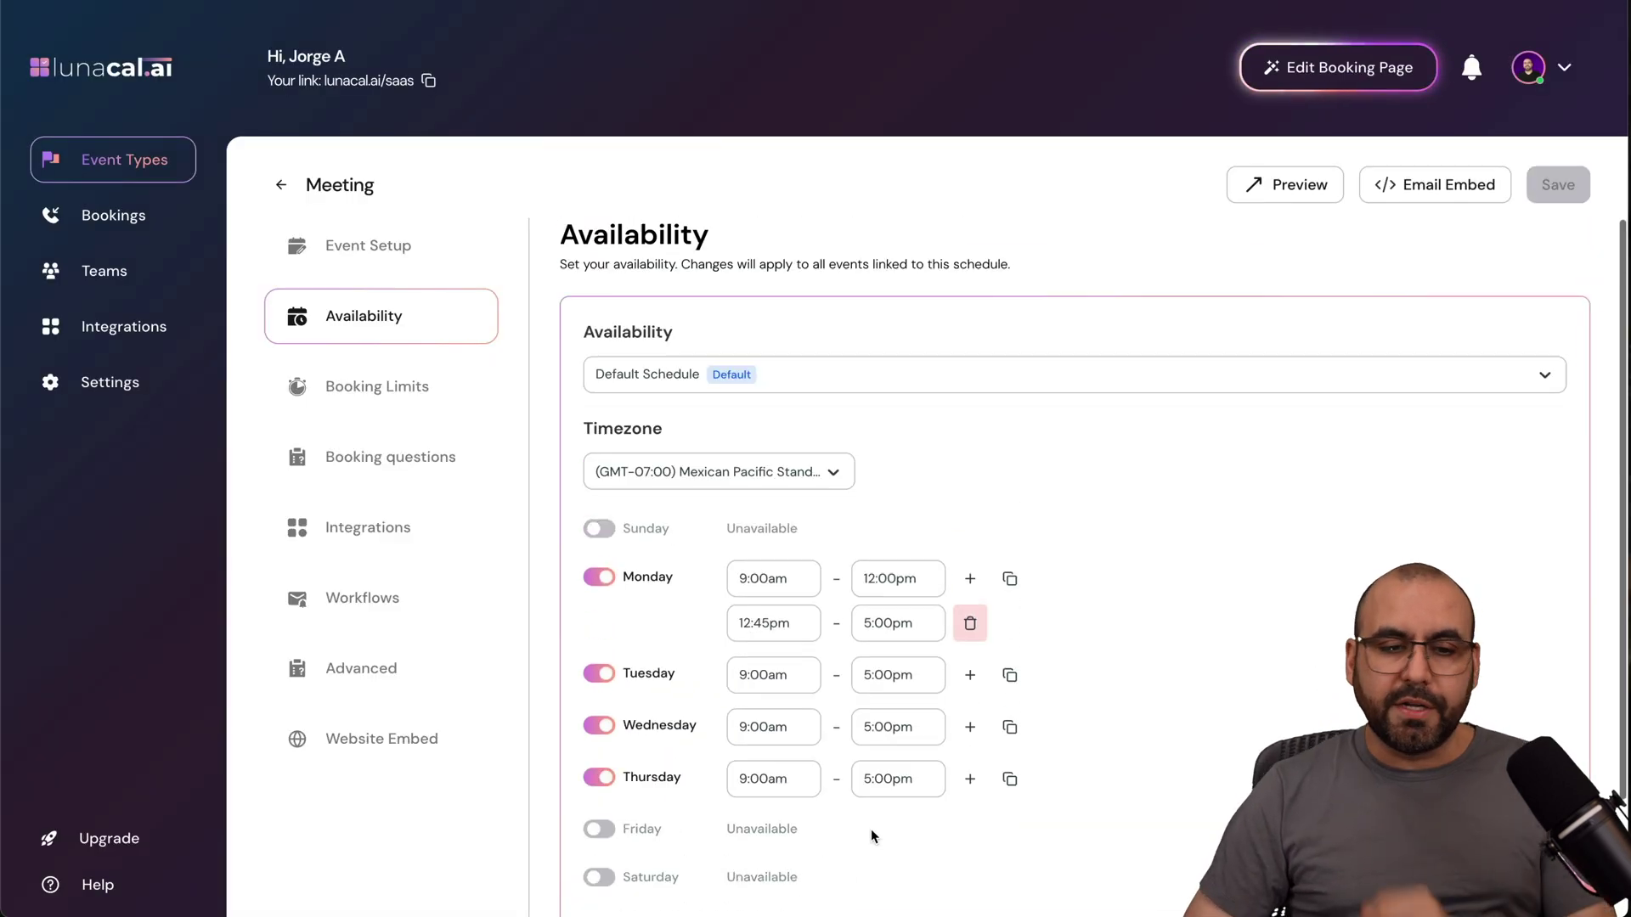
pyautogui.click(363, 390)
# - Keep no buffer before or after, minimum notice in Hours, and cap bookings at 1 per day
pyautogui.scroll(-1, 796, 581)
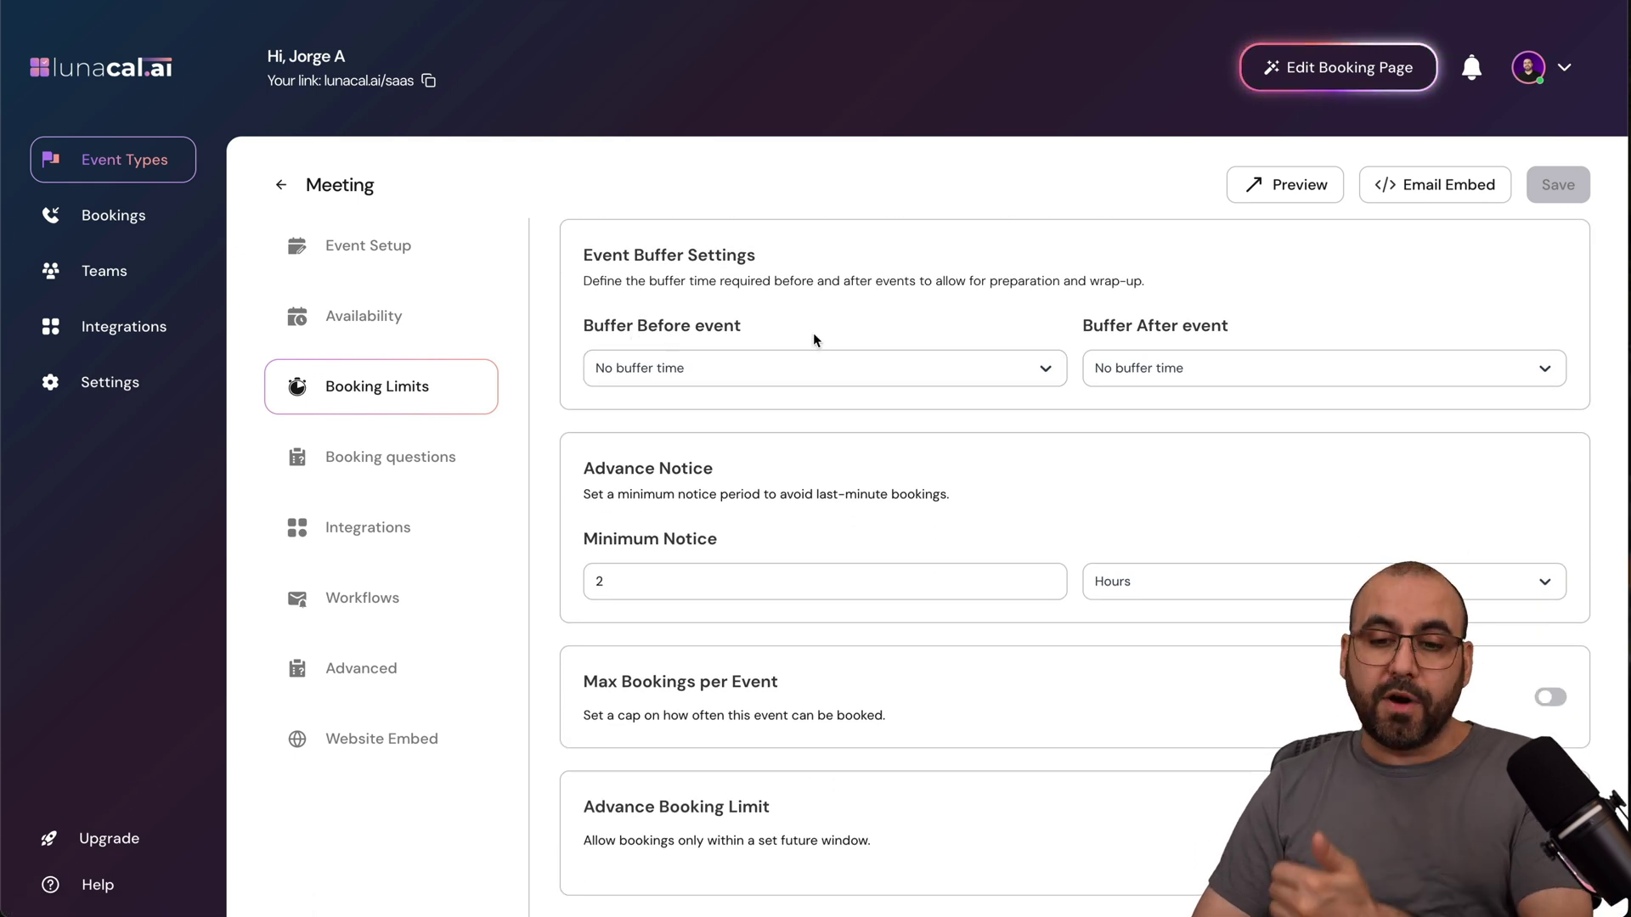
pyautogui.click(977, 358)
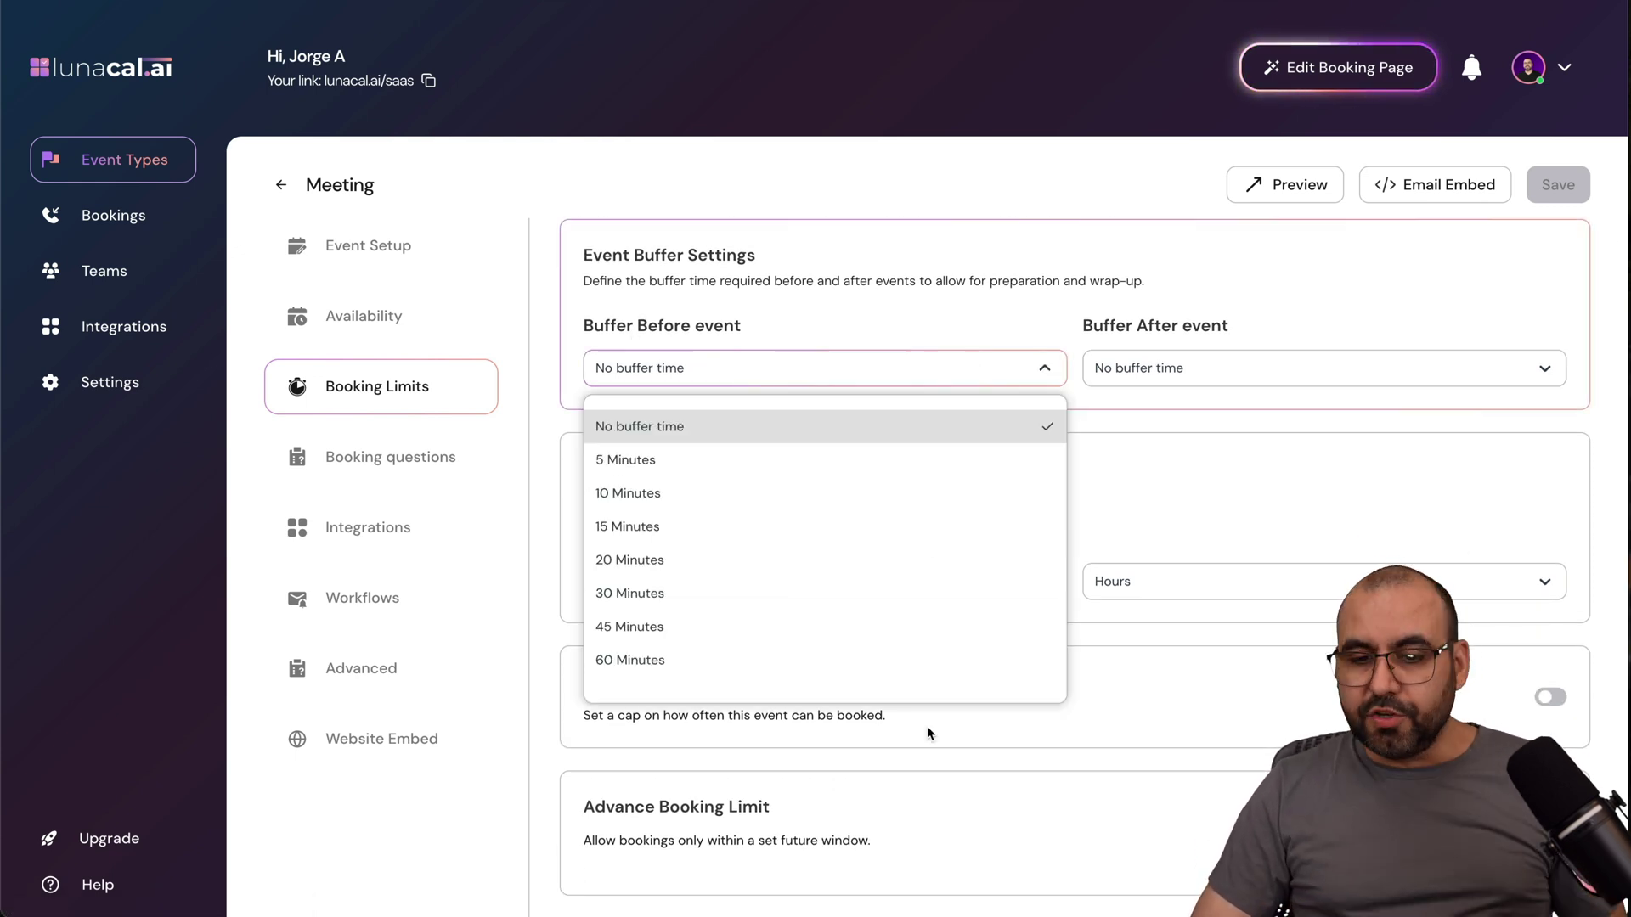
pyautogui.click(1190, 467)
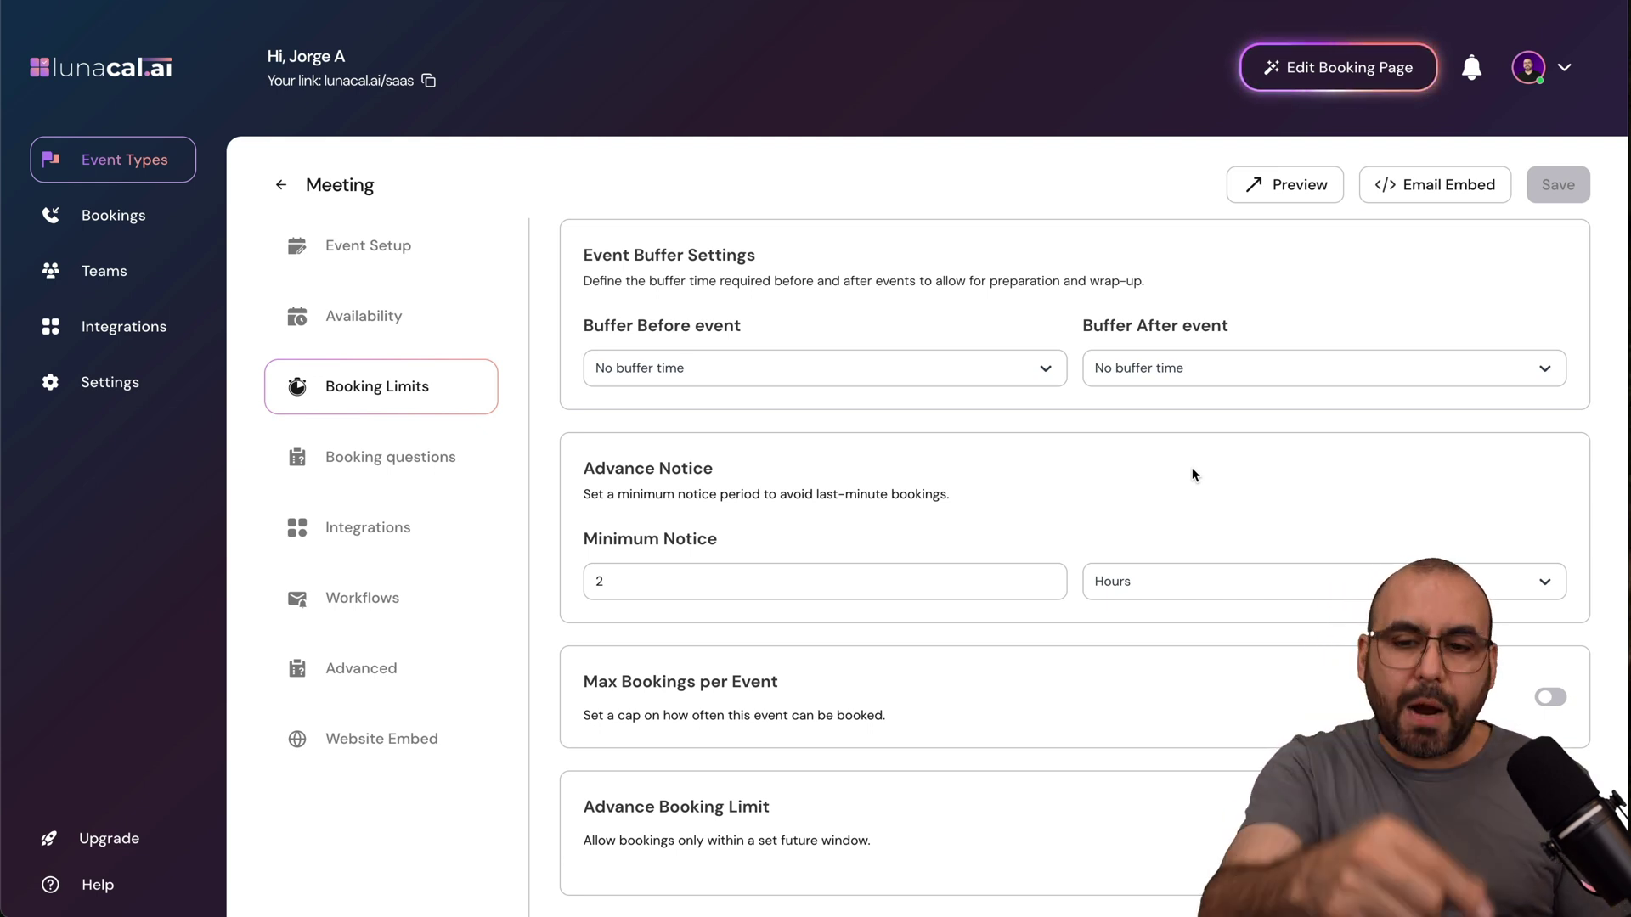
pyautogui.click(1159, 384)
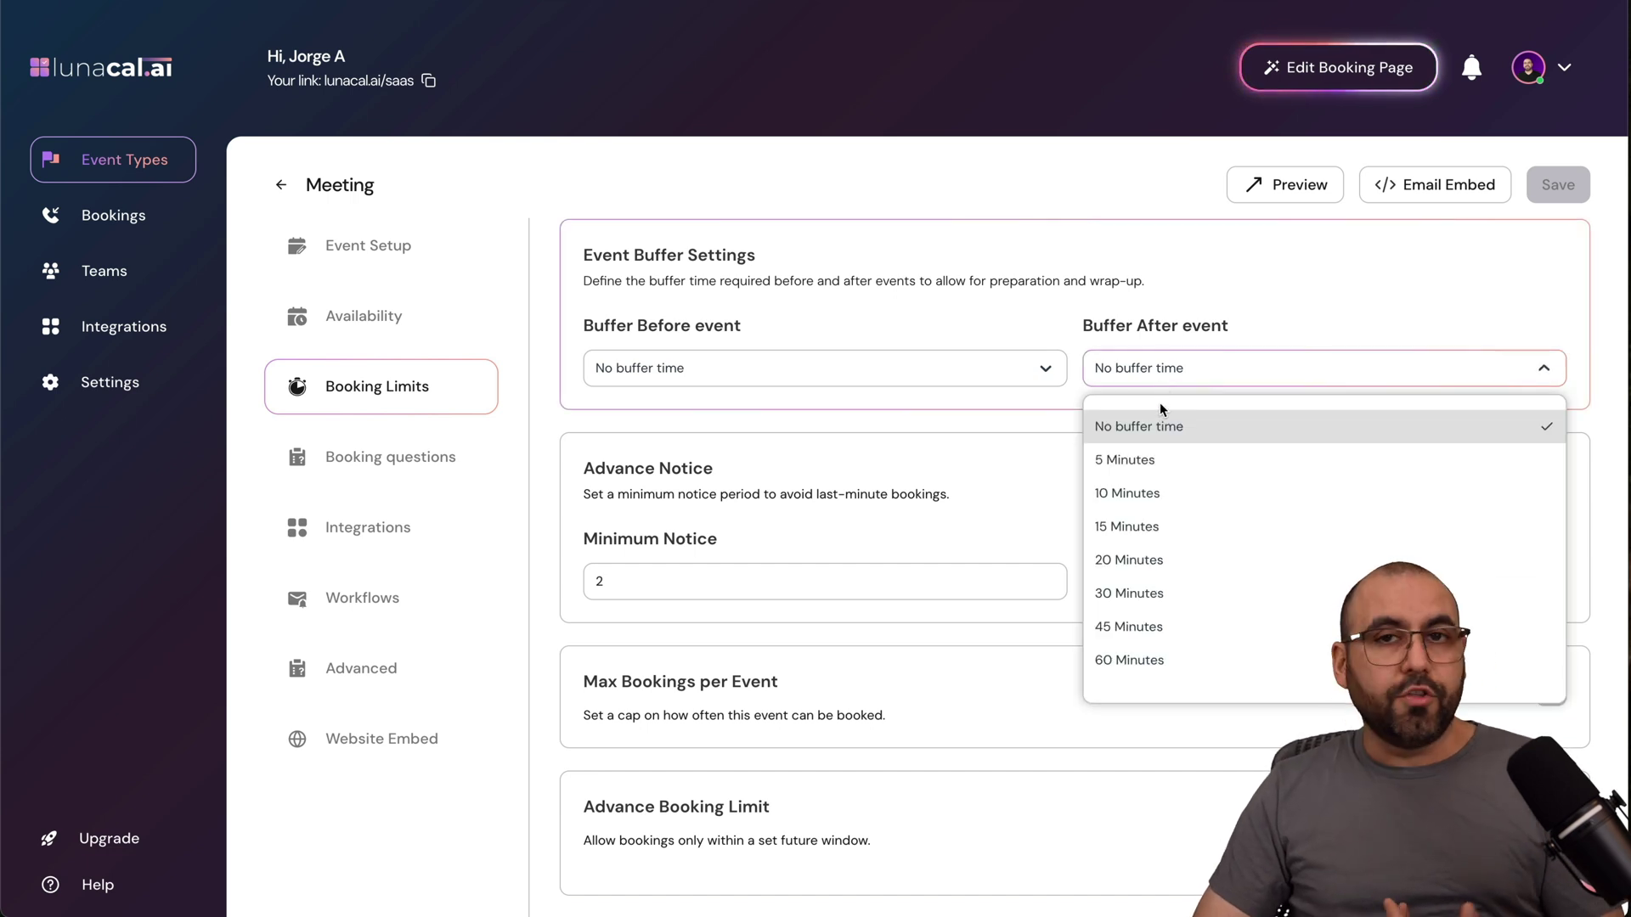
pyautogui.click(1115, 308)
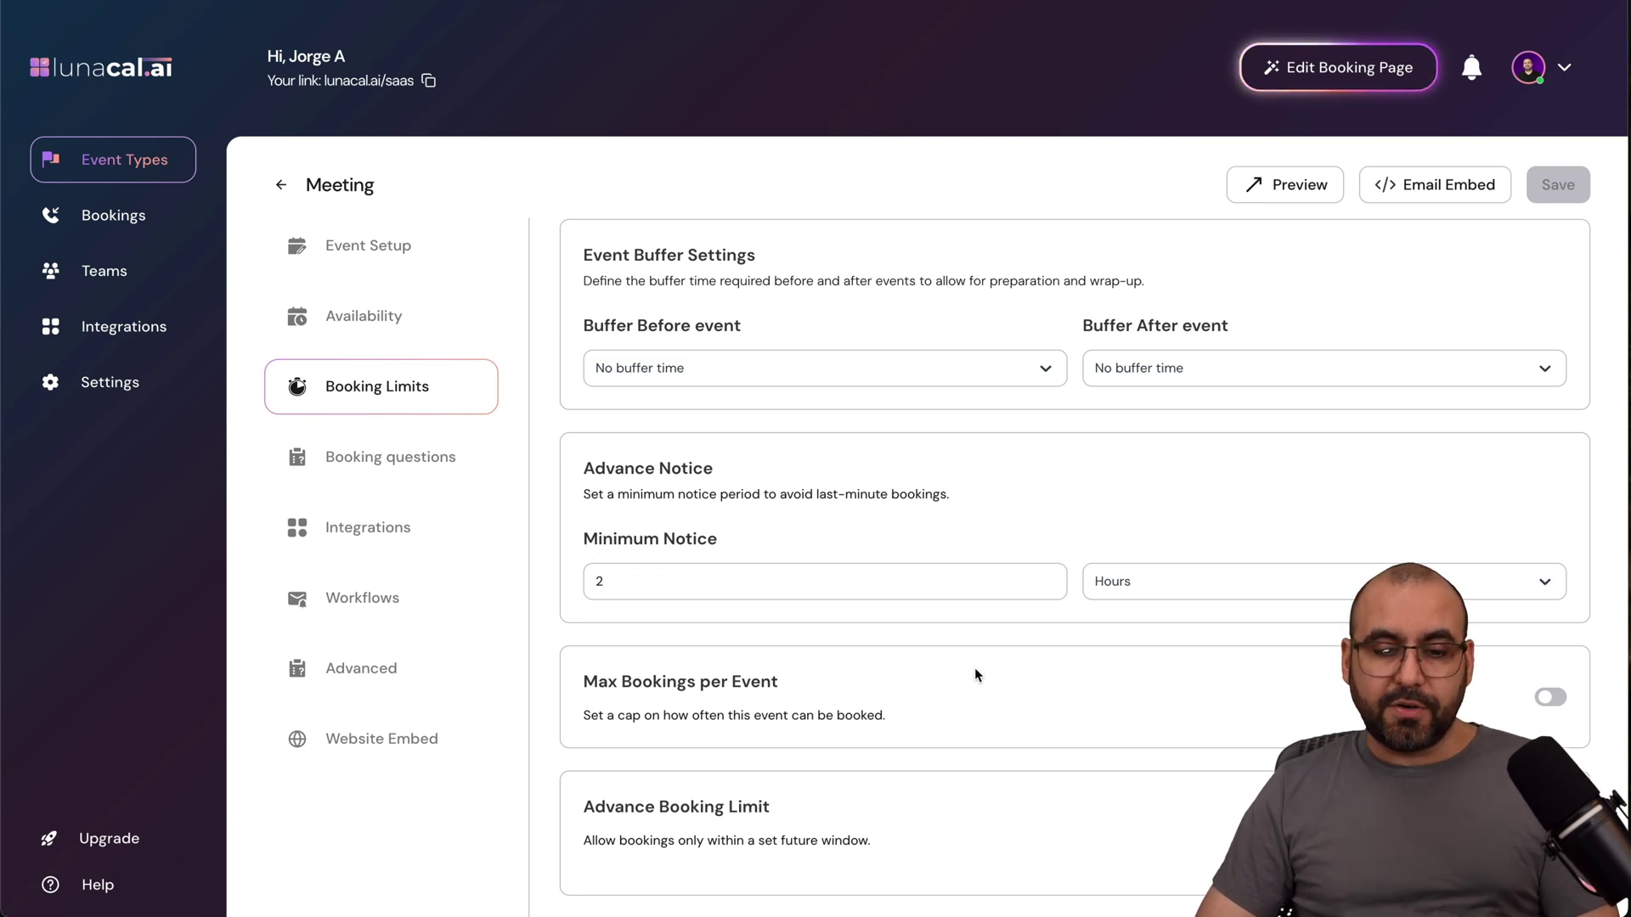
pyautogui.click(1255, 592)
pyautogui.click(1122, 672)
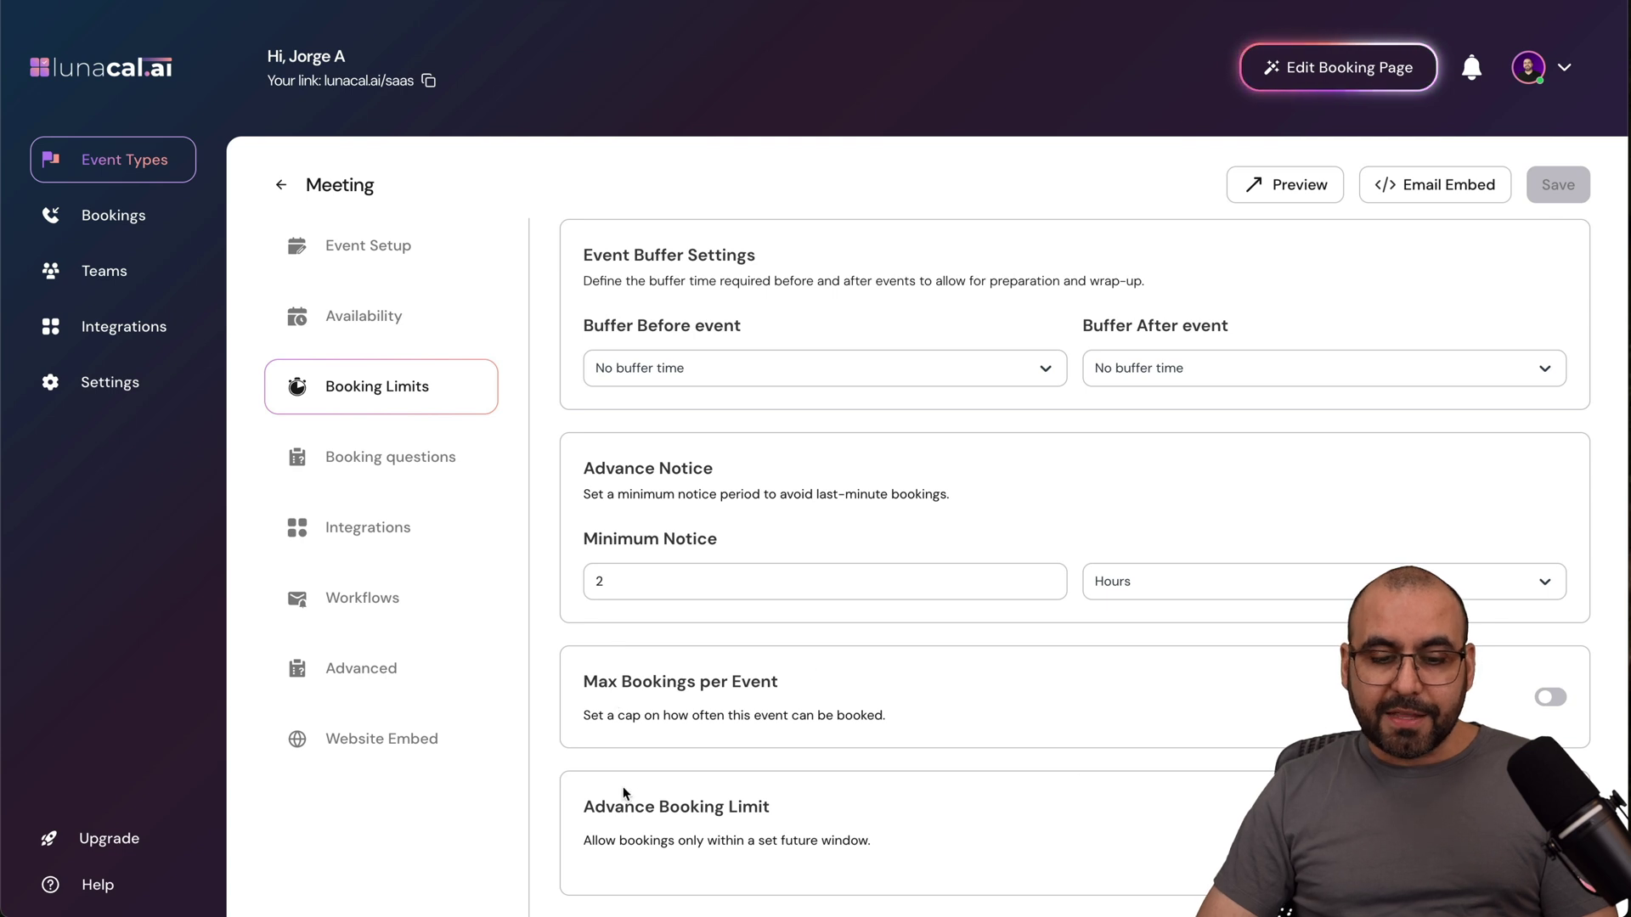
pyautogui.click(1550, 697)
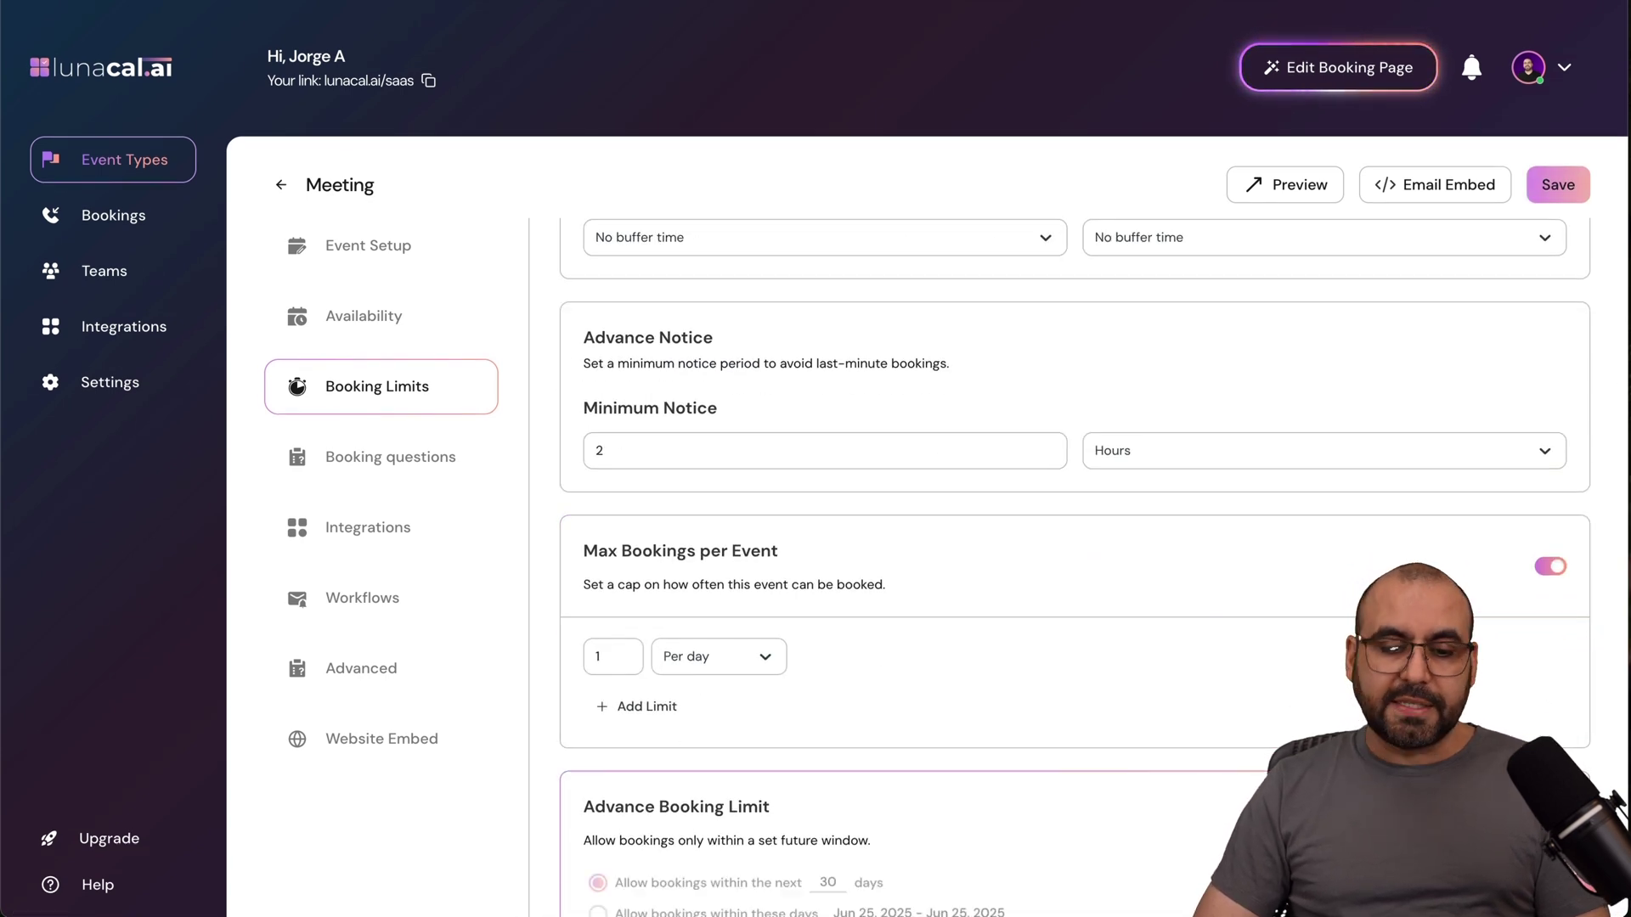
pyautogui.scroll(-1, 716, 570)
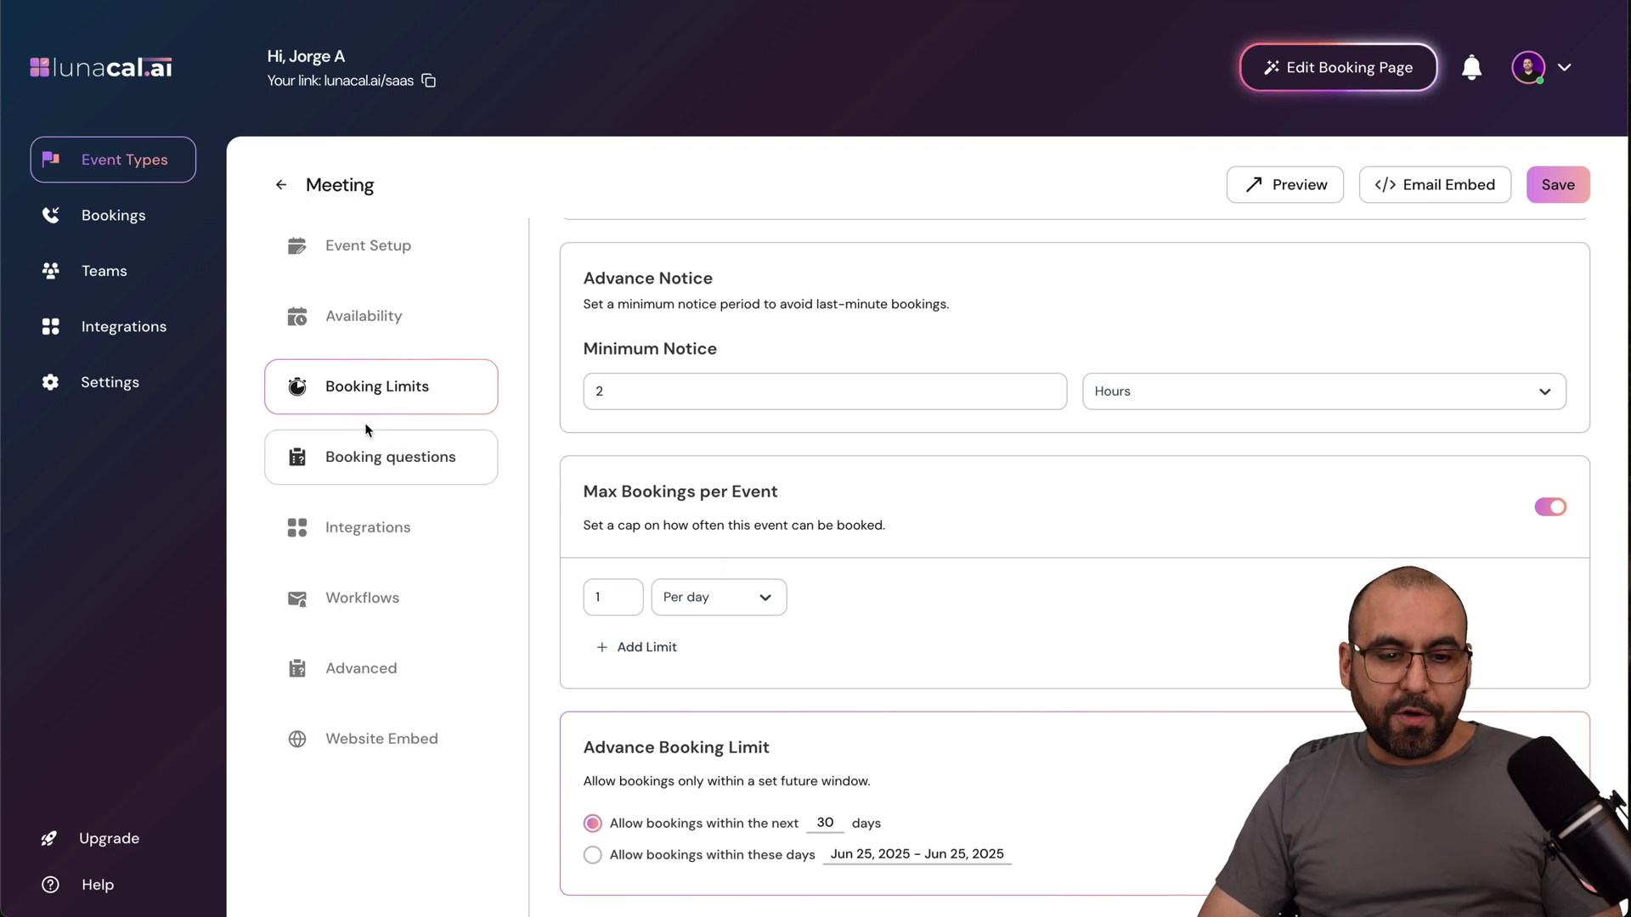
# - Browse booking question types without adding one, then view Integrations and the Workflows list
pyautogui.click(386, 457)
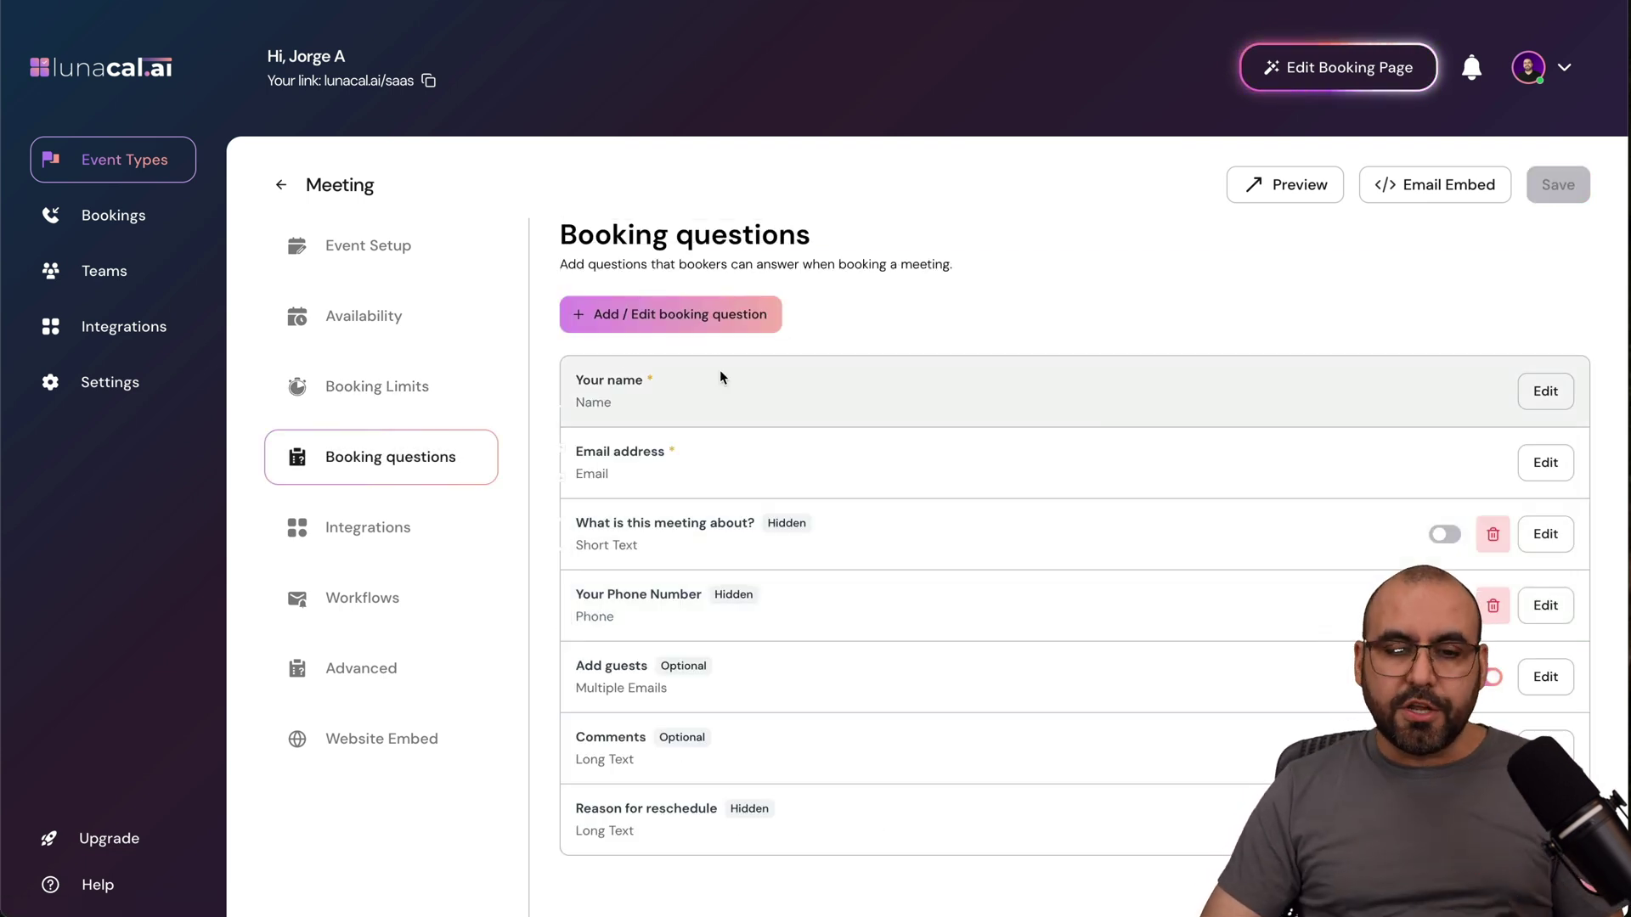
pyautogui.click(671, 314)
pyautogui.click(810, 481)
pyautogui.click(864, 475)
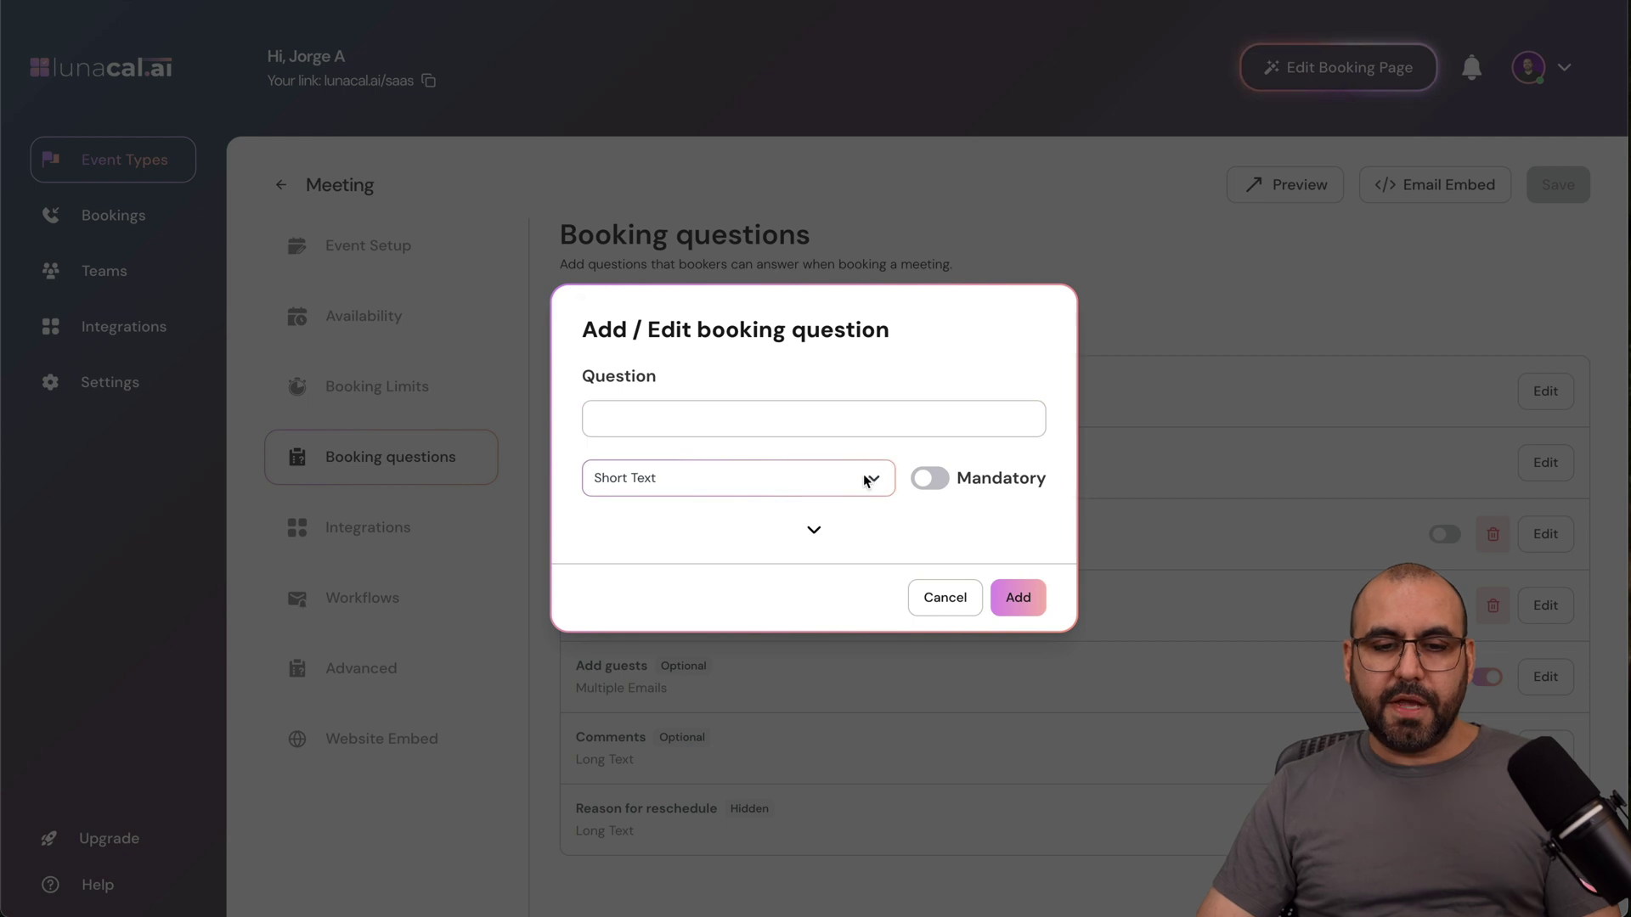
pyautogui.click(864, 476)
pyautogui.scroll(-2, 719, 373)
pyautogui.scroll(-3, 719, 374)
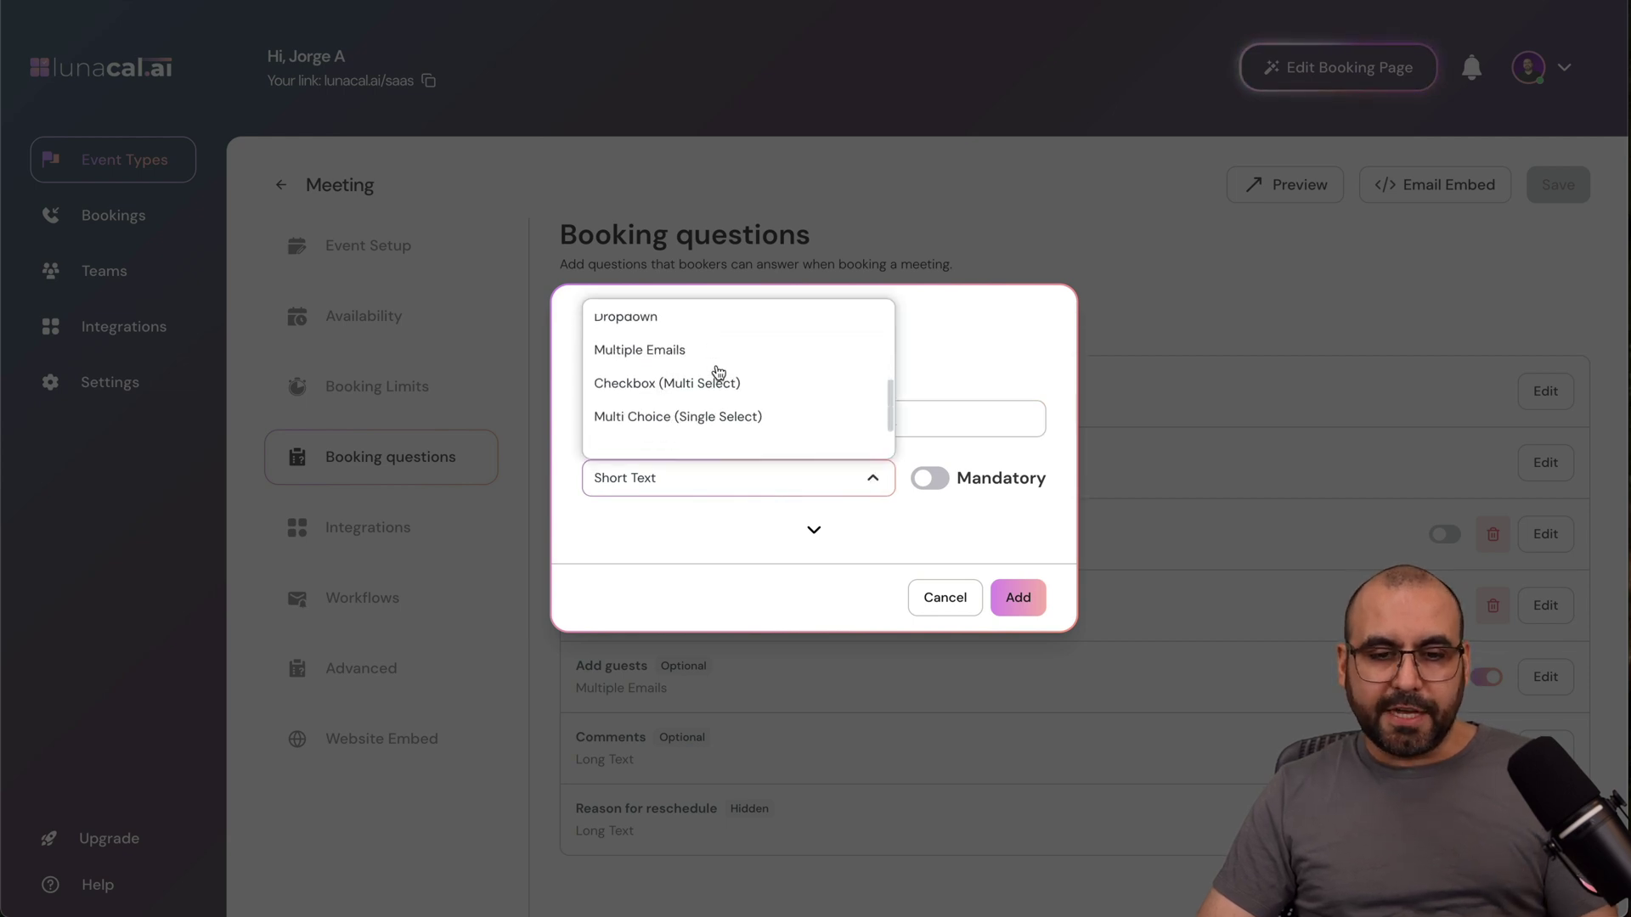
pyautogui.click(825, 573)
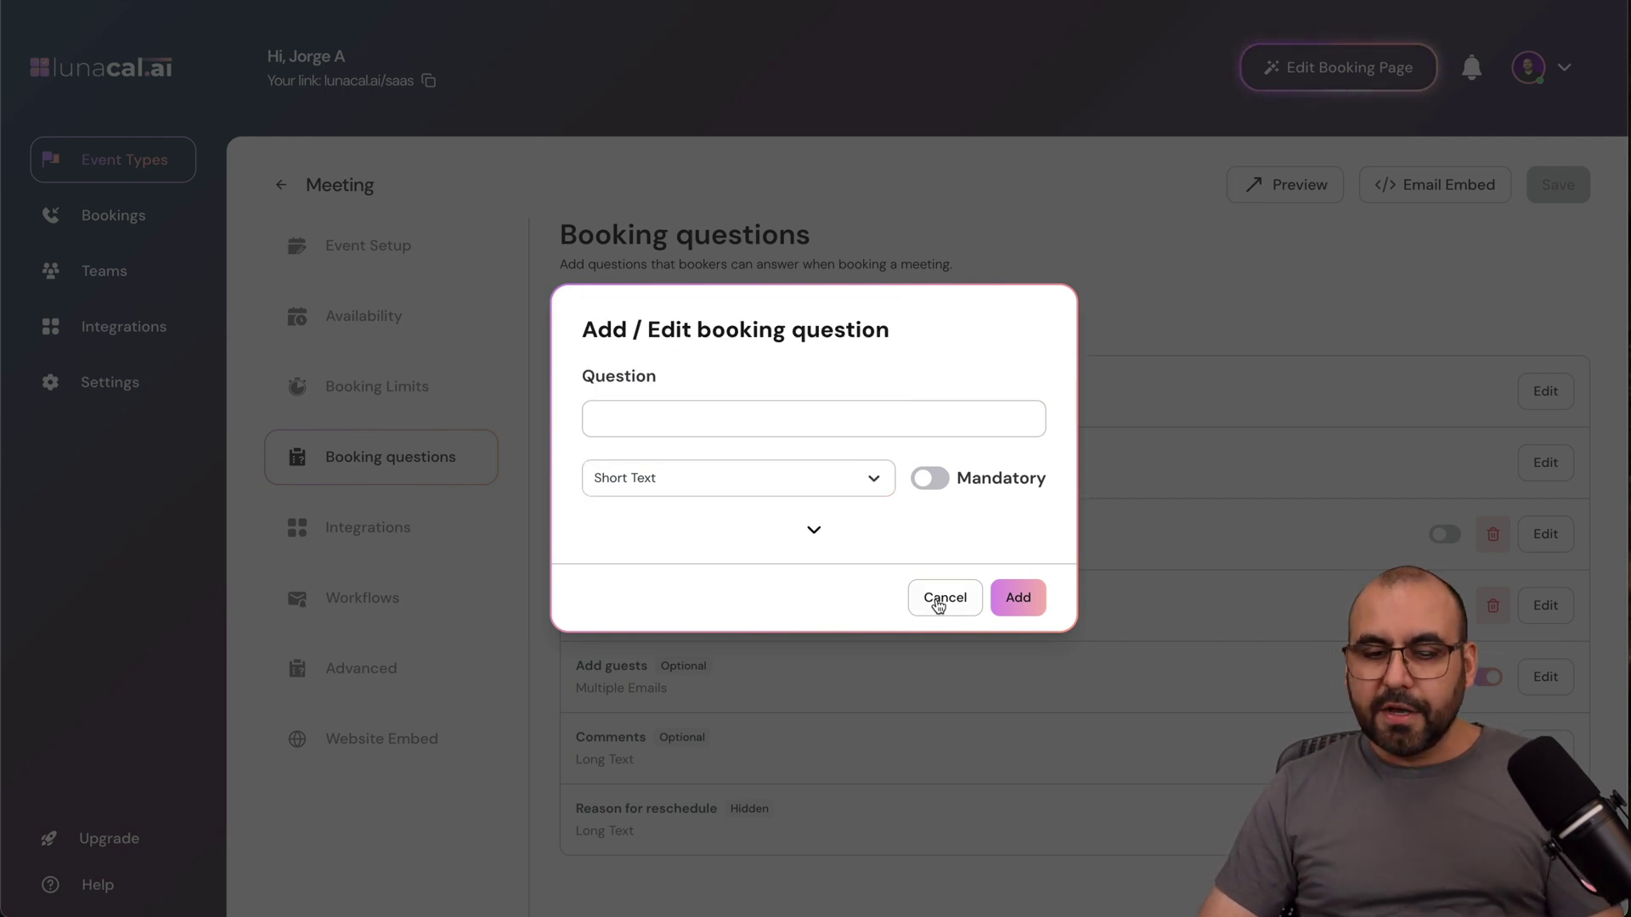
pyautogui.click(943, 599)
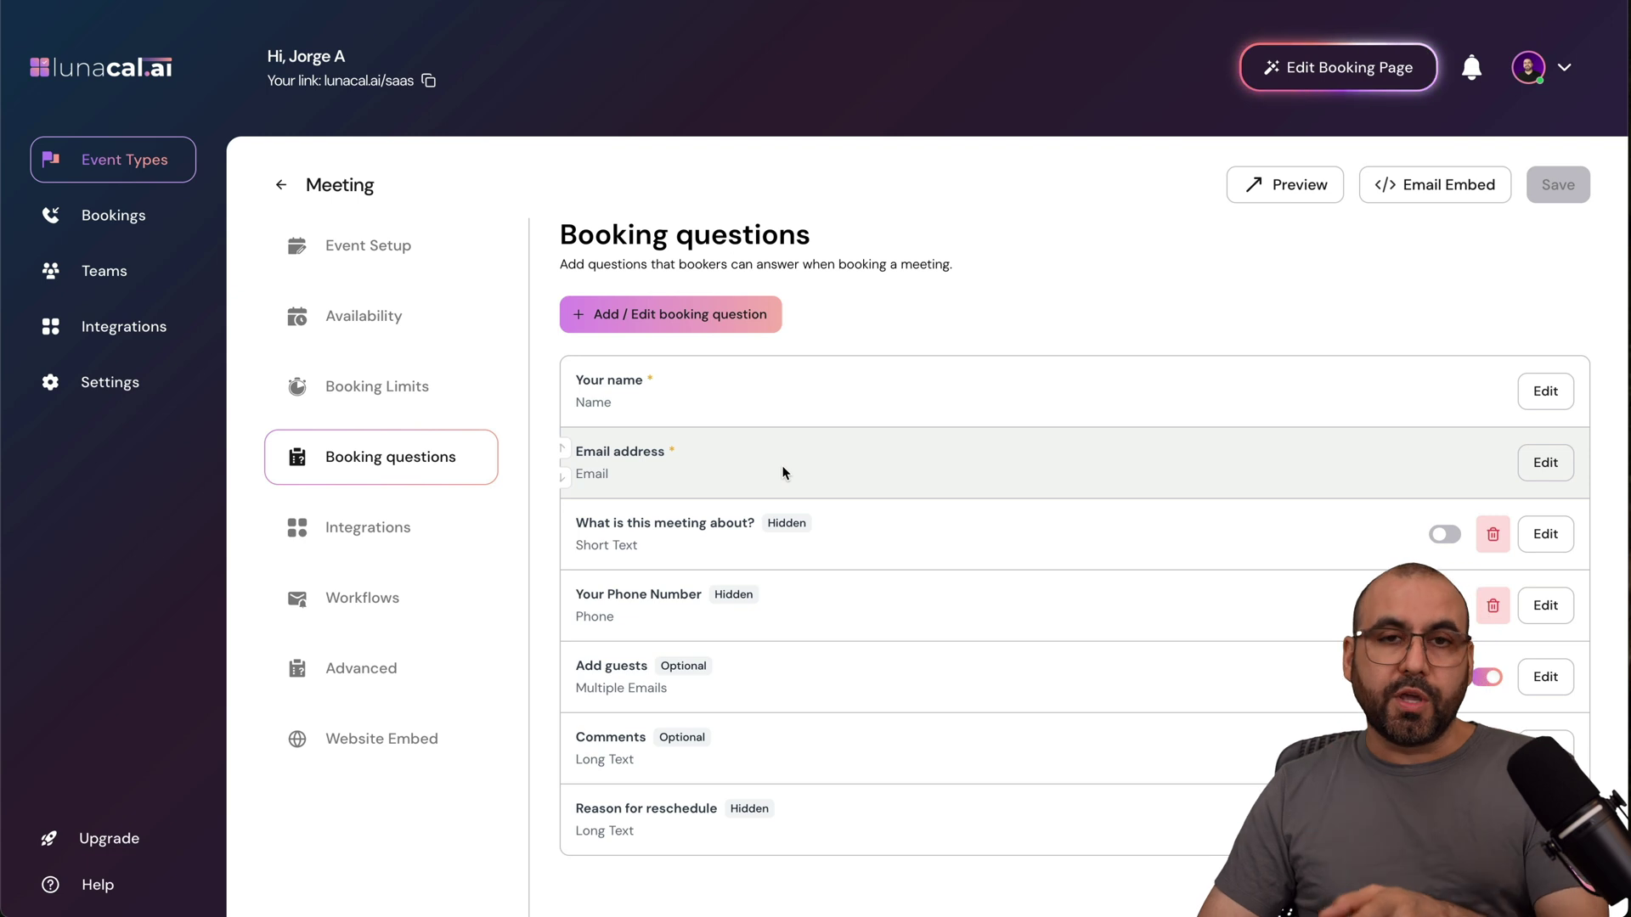
pyautogui.click(334, 525)
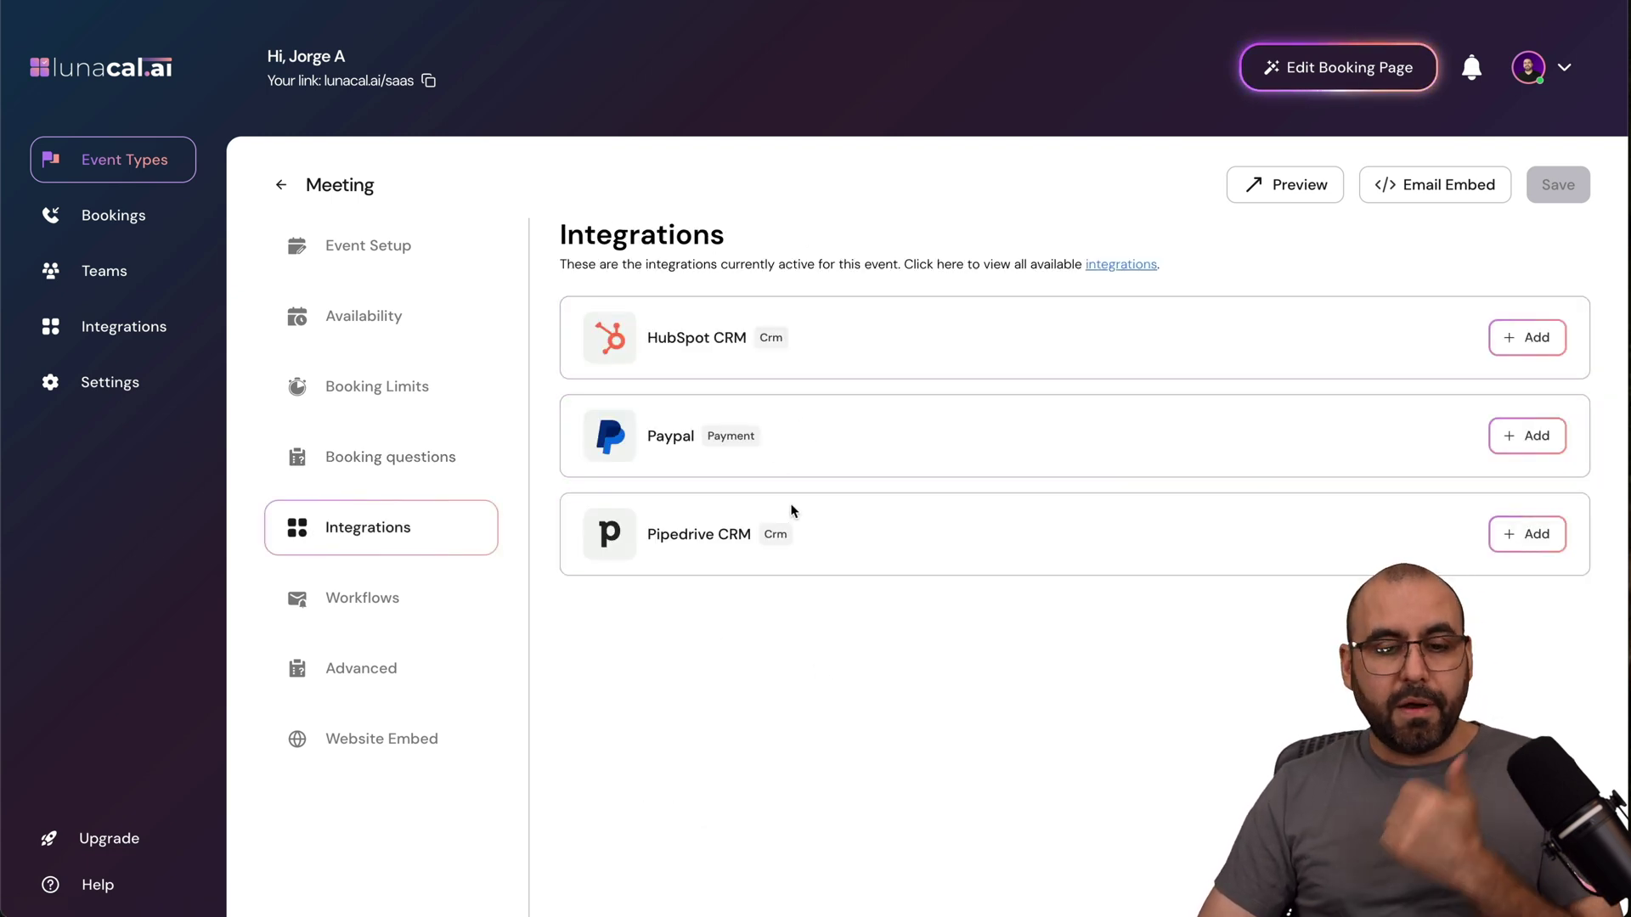
pyautogui.click(404, 615)
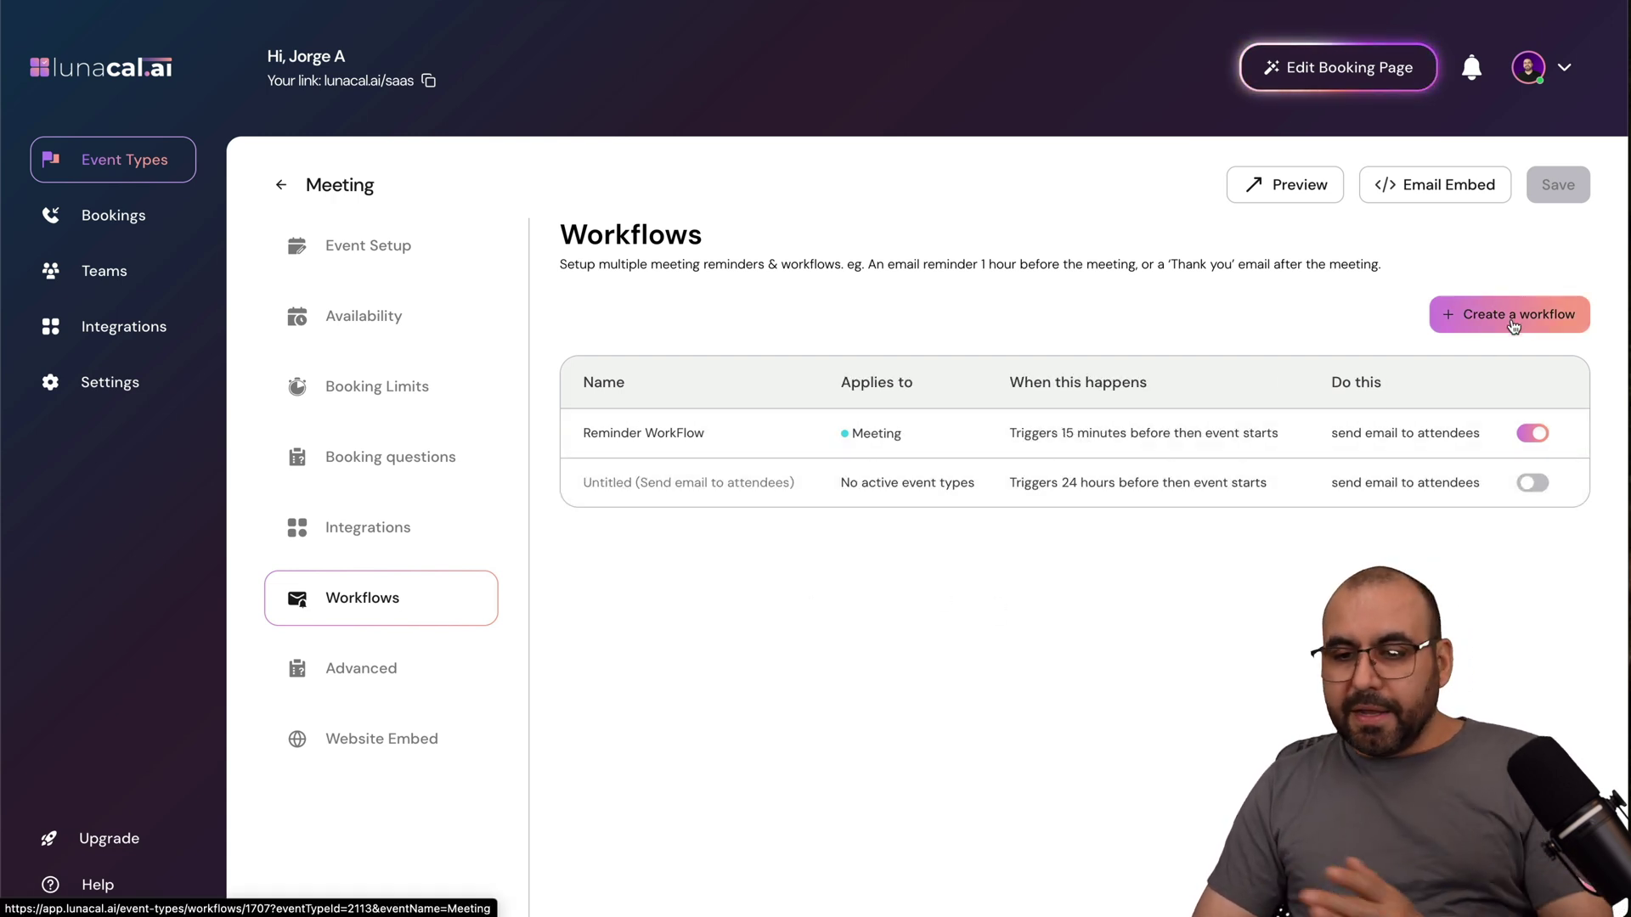
# - Review the Reminder WorkFlow's attendee reminder email, then show the Meeting event's Advanced settings
pyautogui.click(1100, 429)
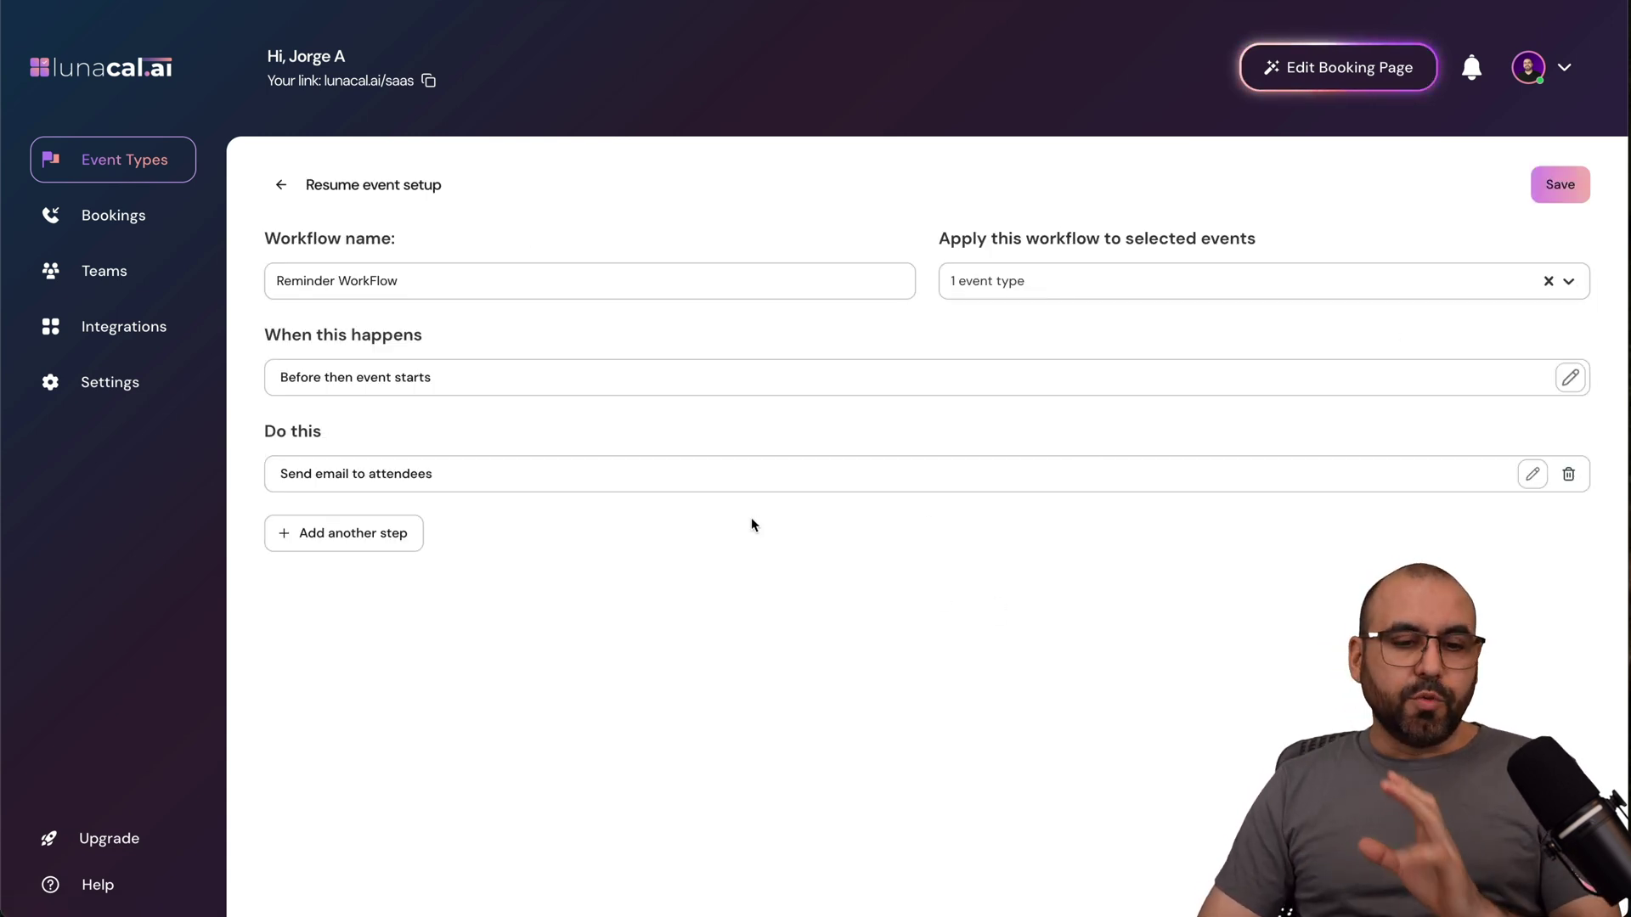
pyautogui.click(395, 471)
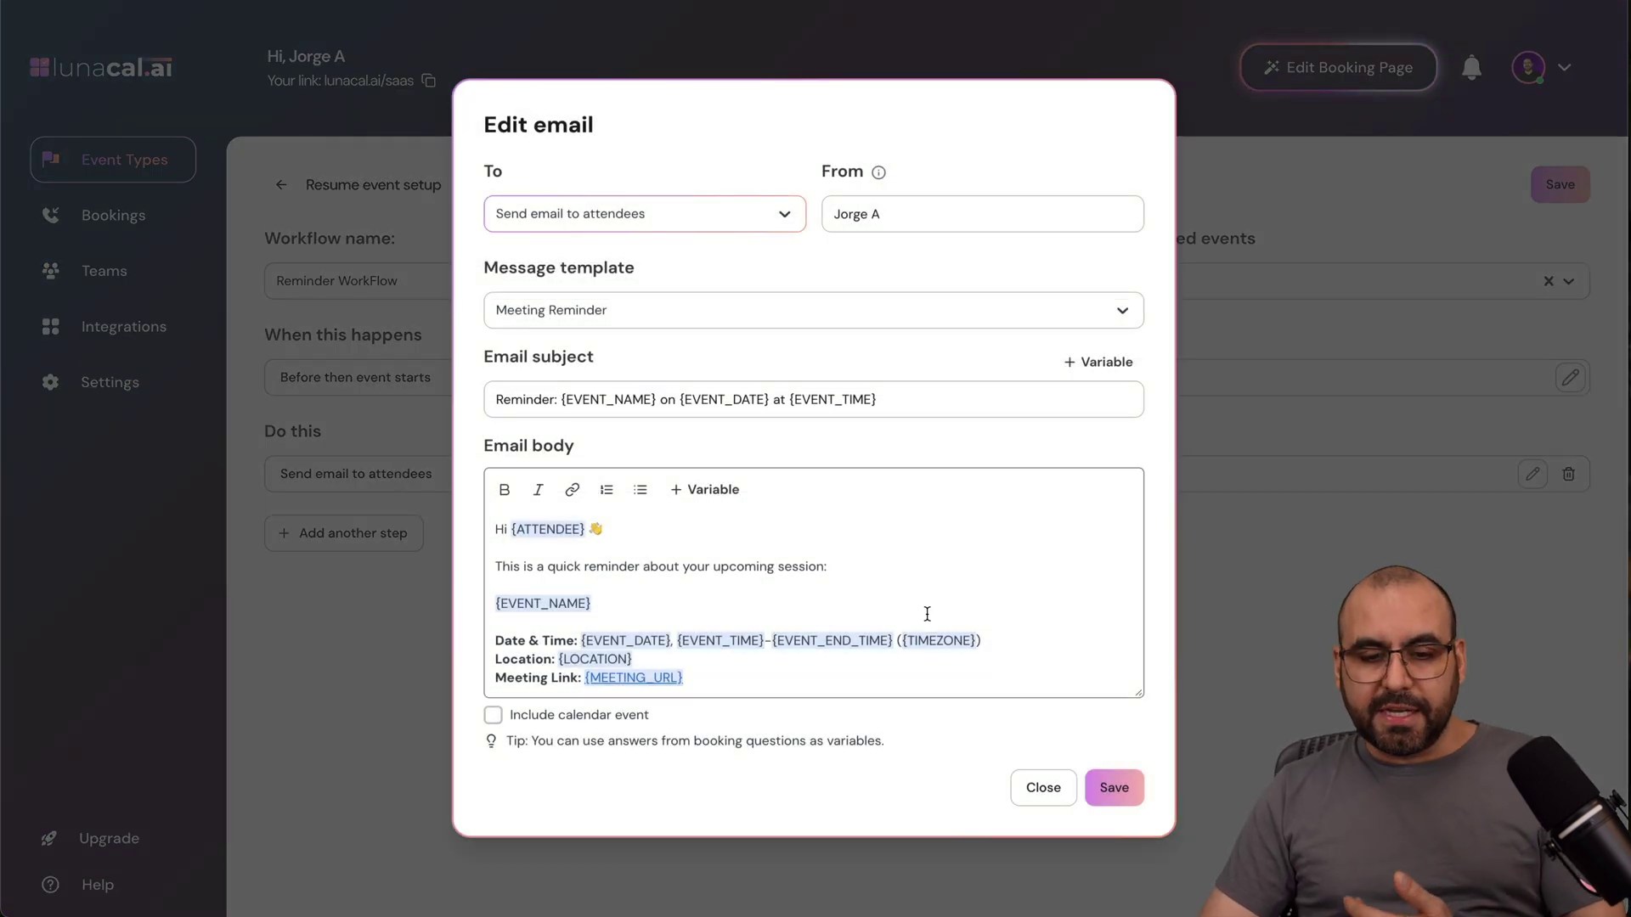
pyautogui.scroll(-3, 928, 614)
pyautogui.scroll(3, 928, 614)
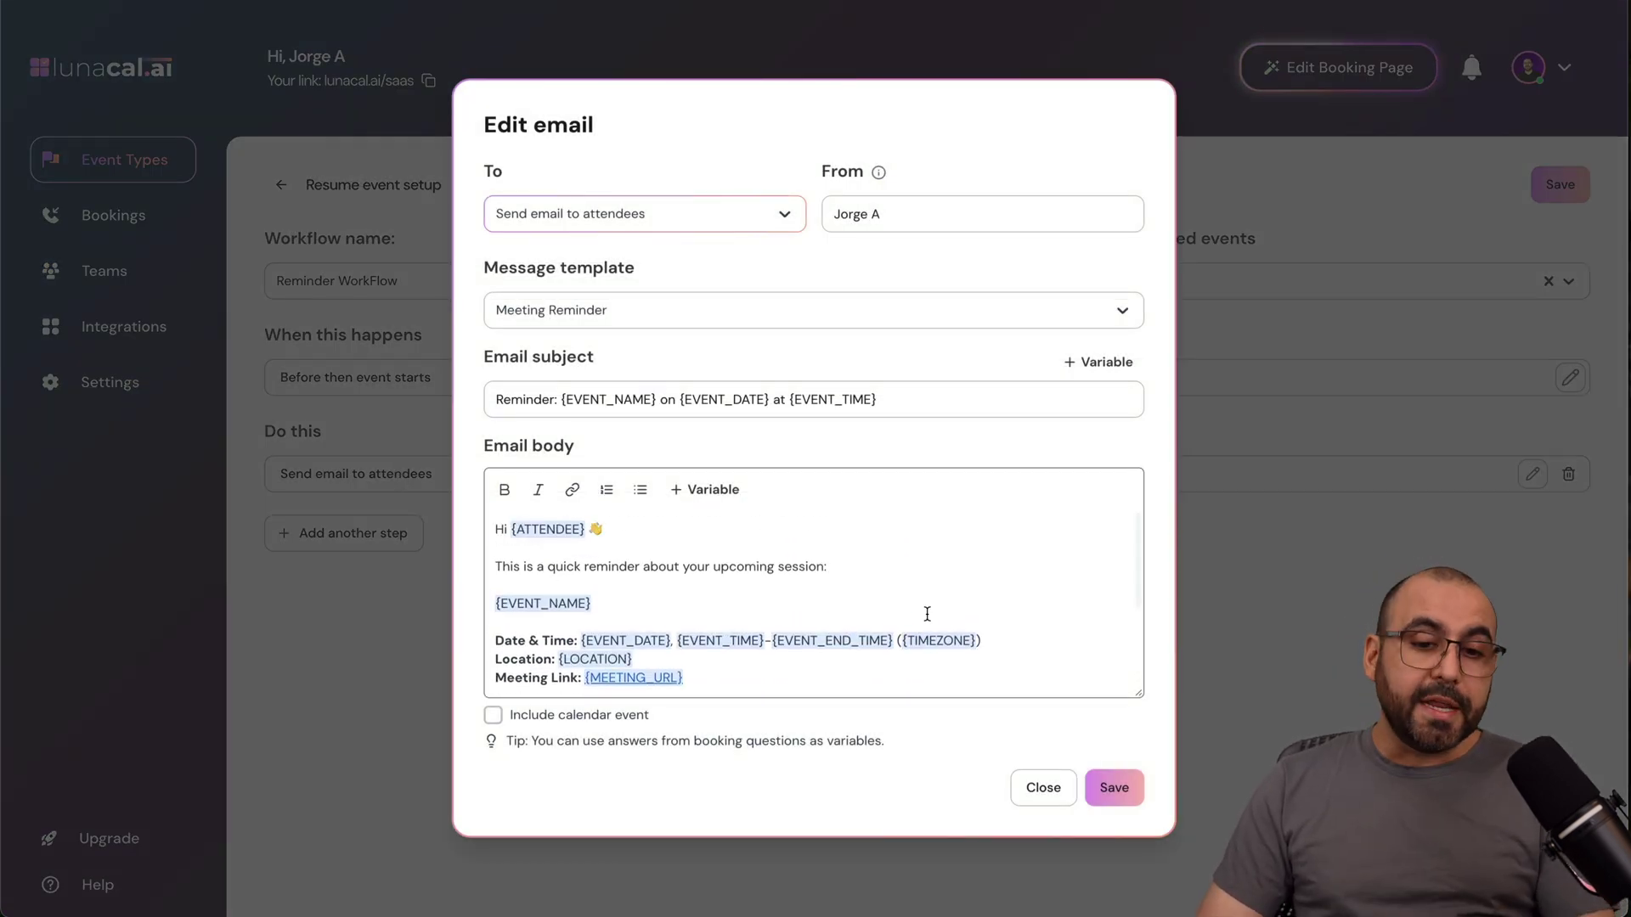
pyautogui.click(1043, 774)
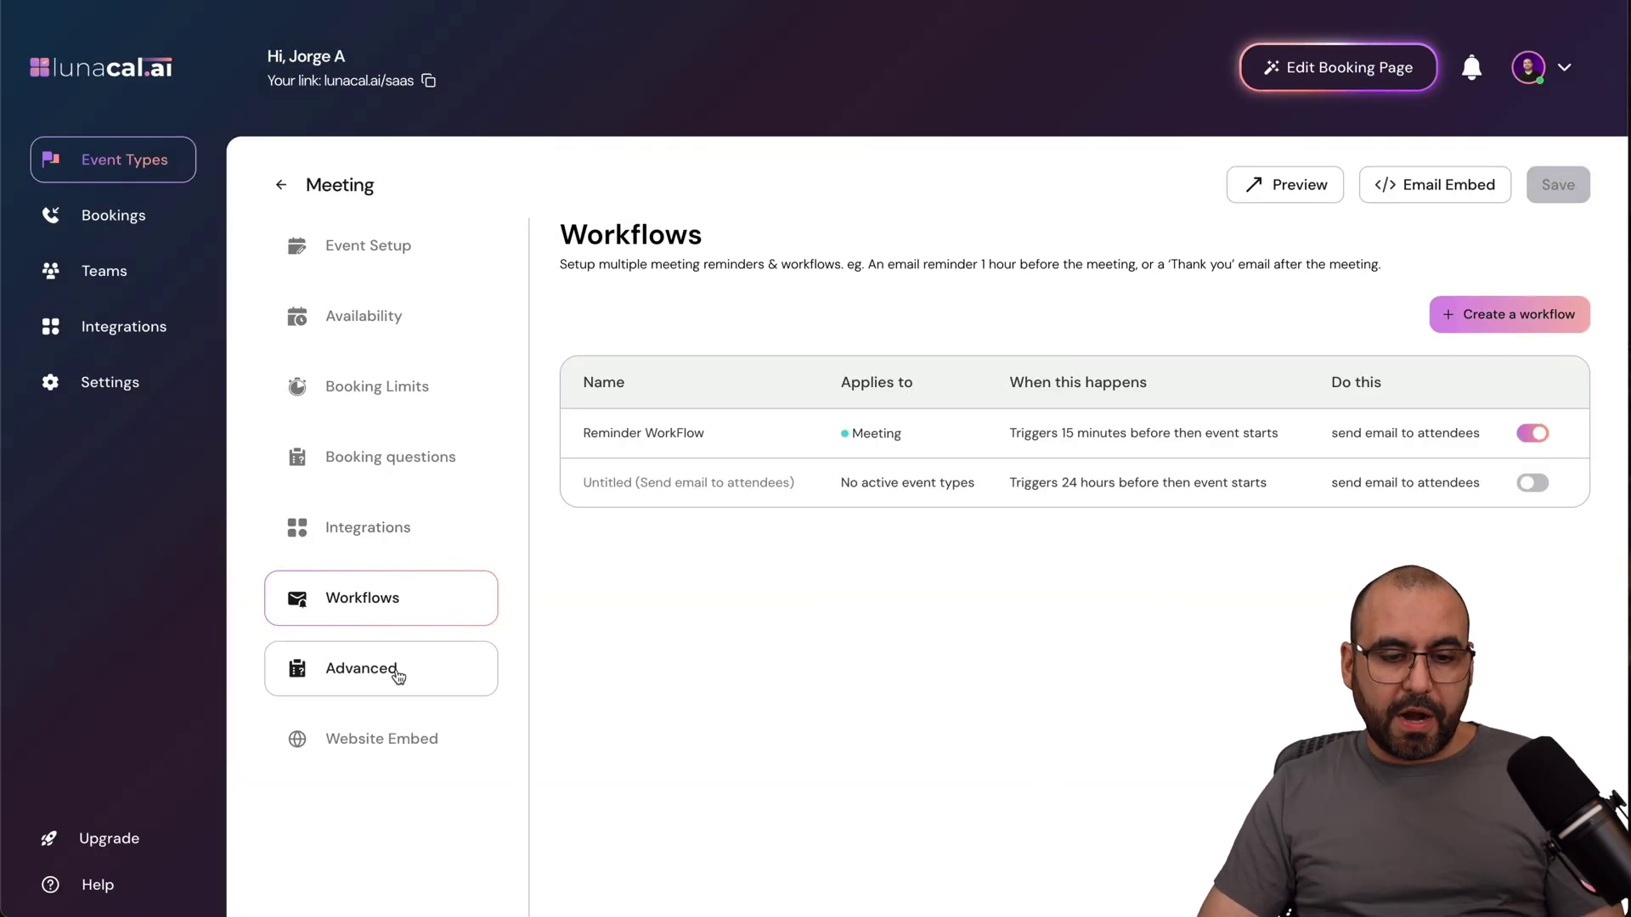
pyautogui.click(397, 677)
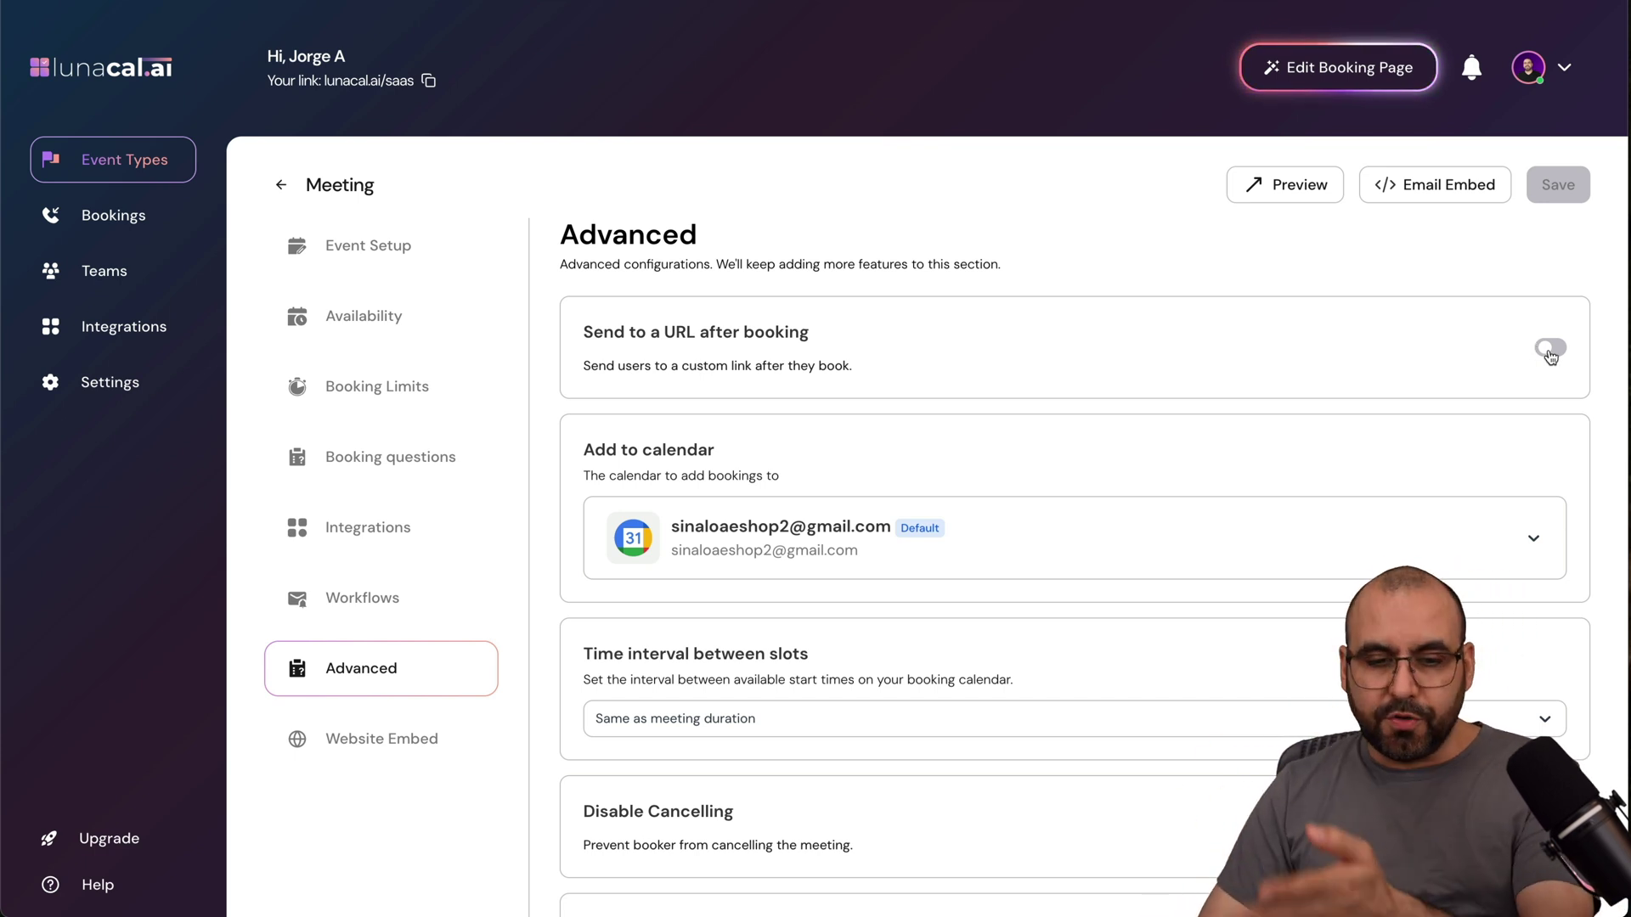
pyautogui.scroll(-1, 1179, 405)
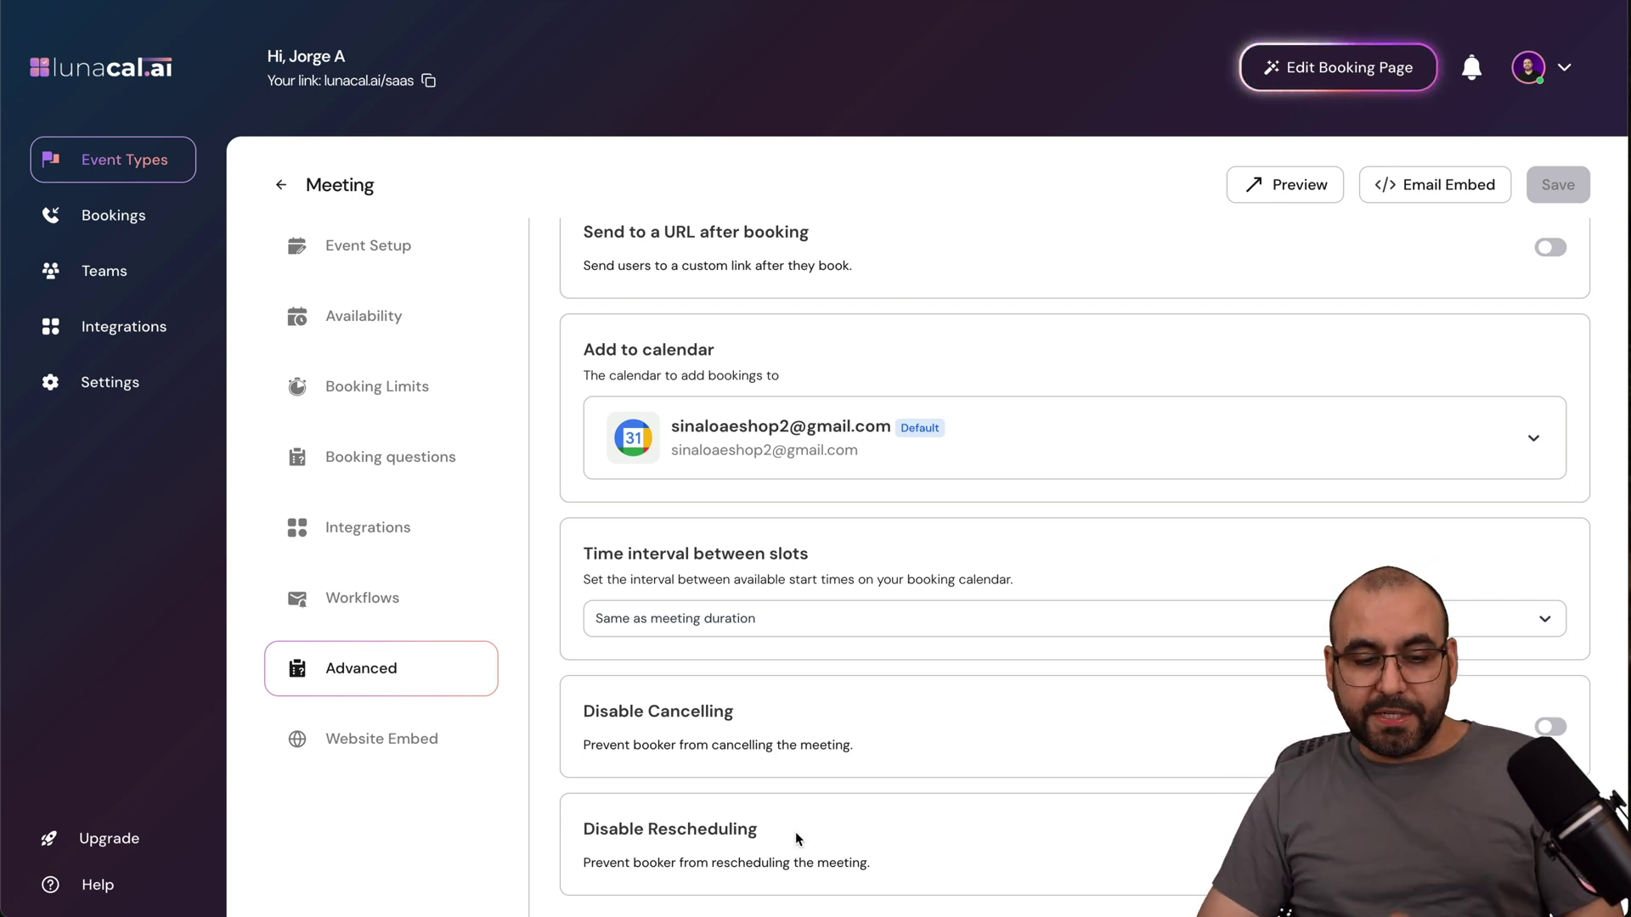
pyautogui.click(434, 740)
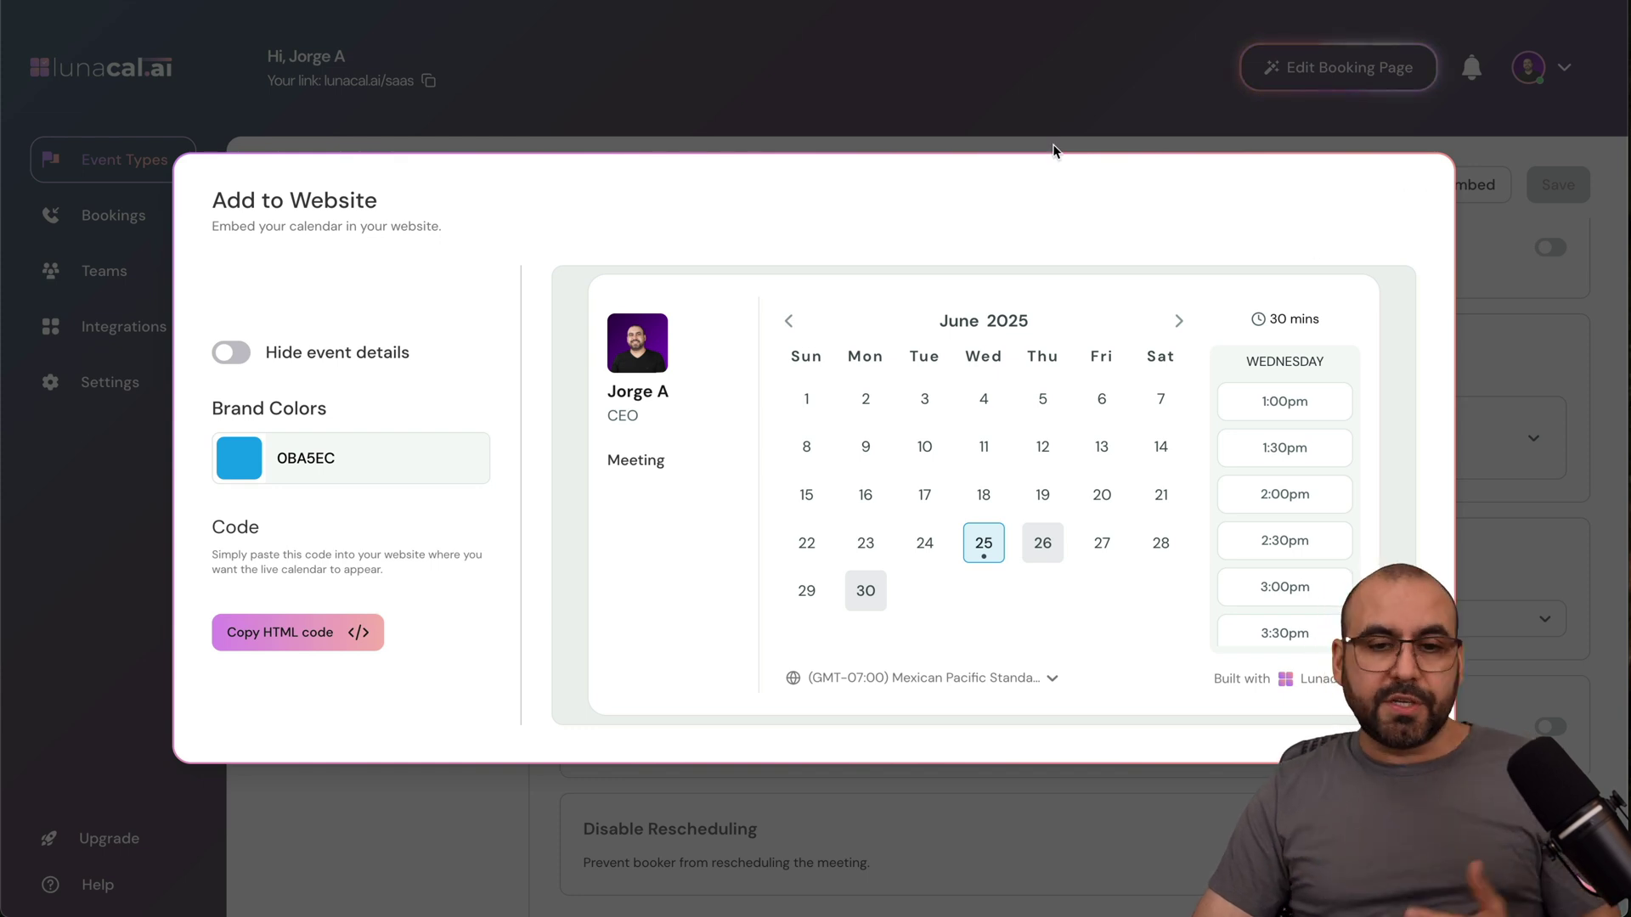
pyautogui.click(872, 134)
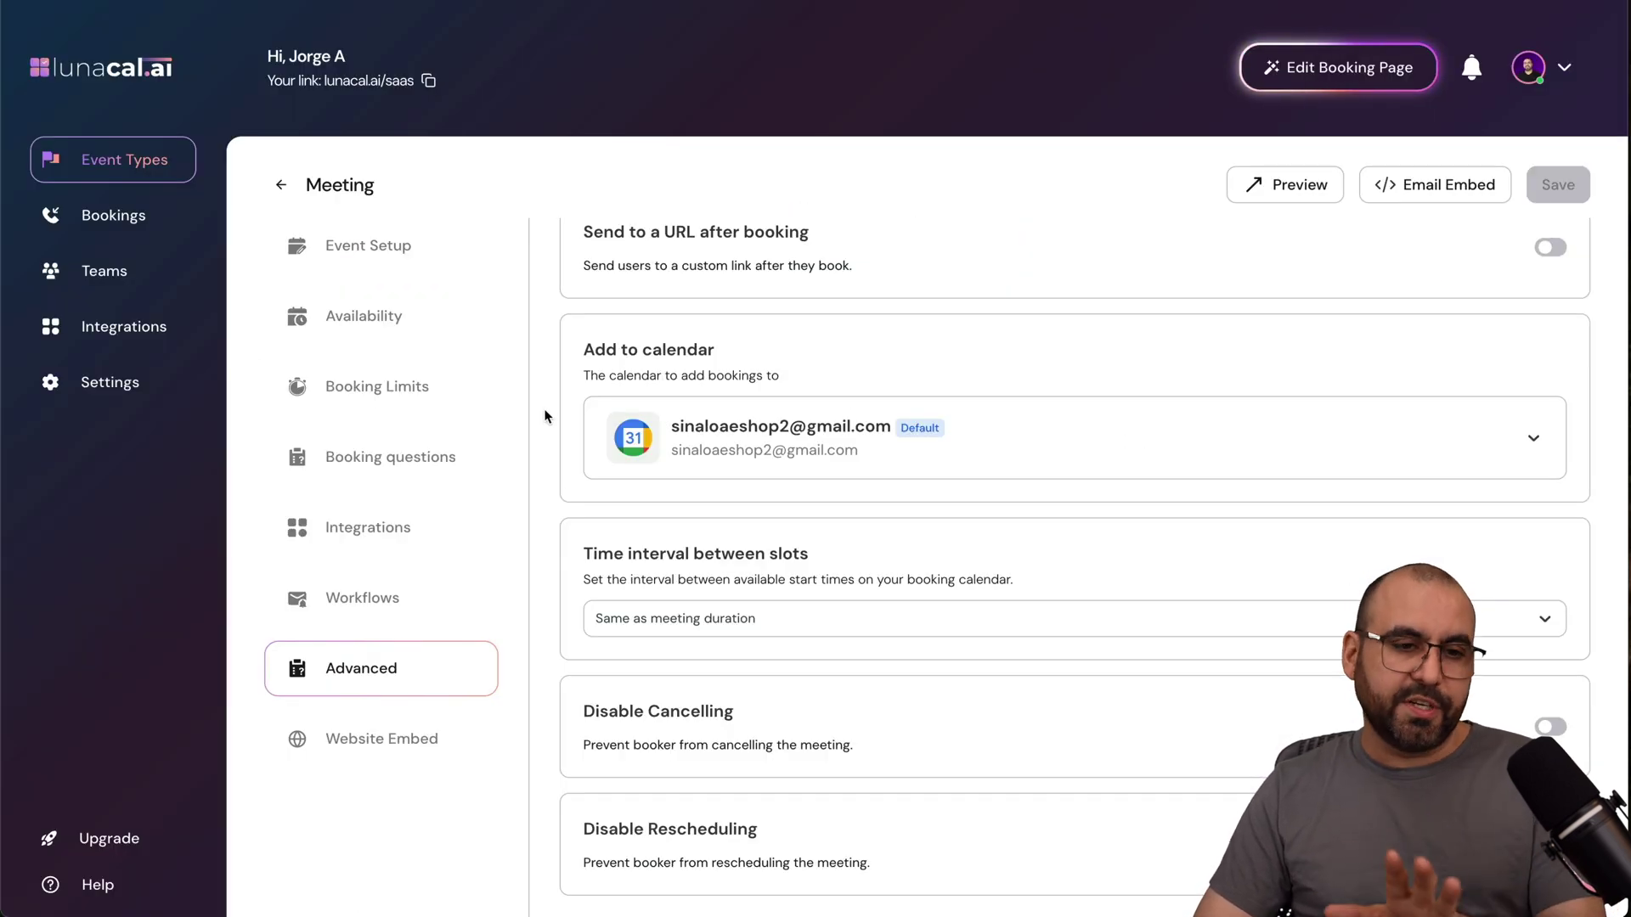
pyautogui.click(150, 219)
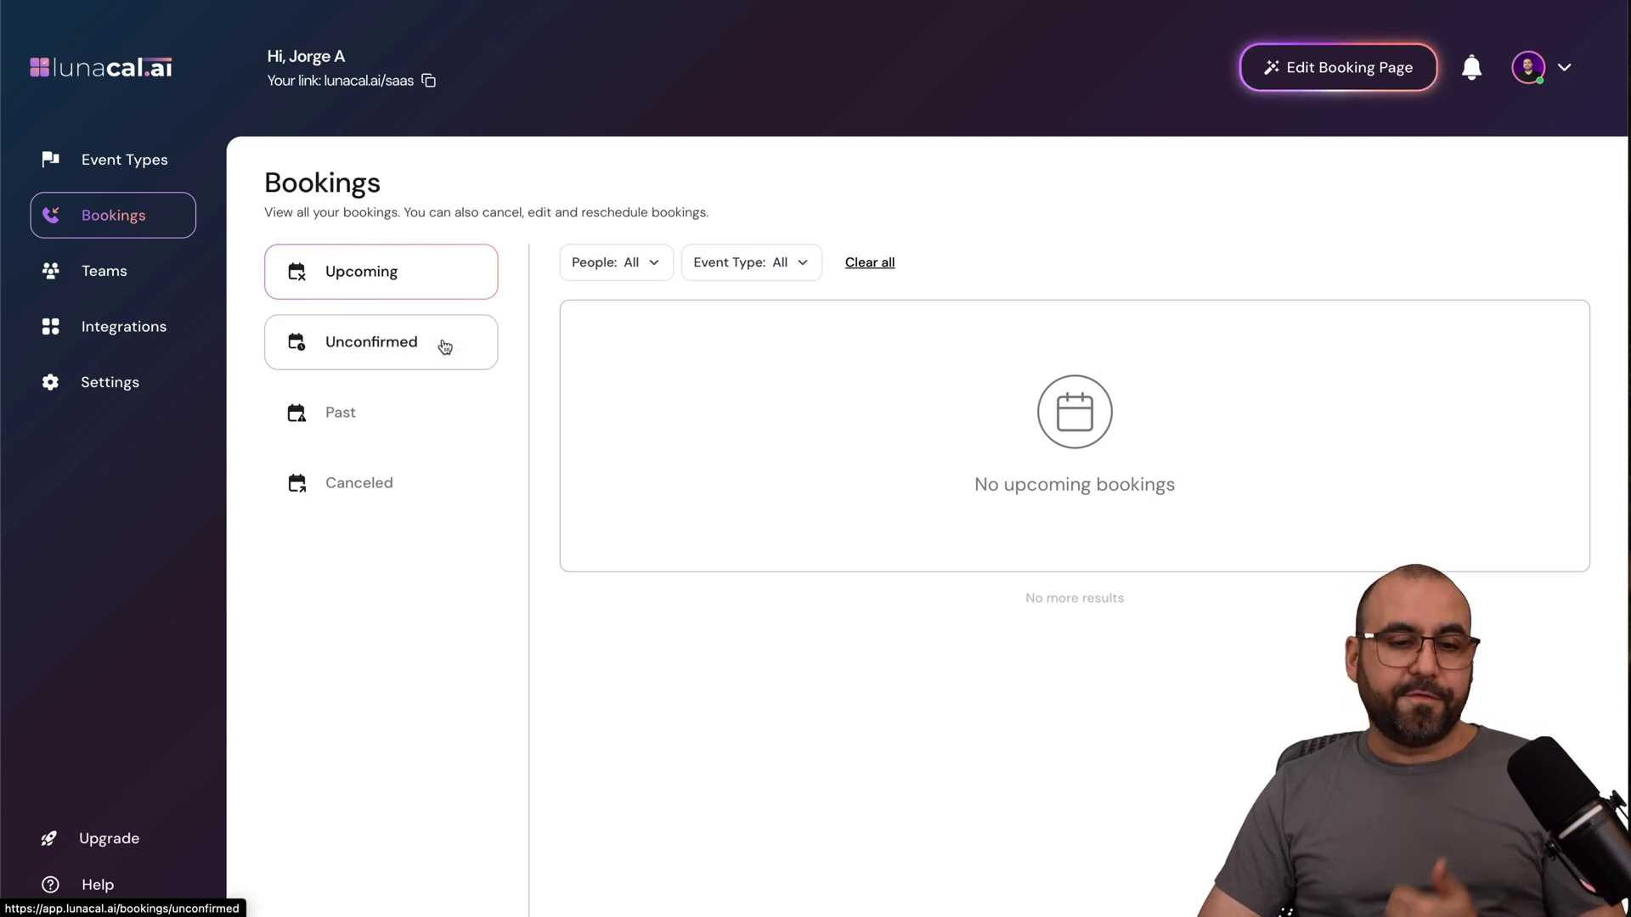
# - Browse all 12 integrations, with Google Meet connected and Zoom Video as default
pyautogui.click(171, 283)
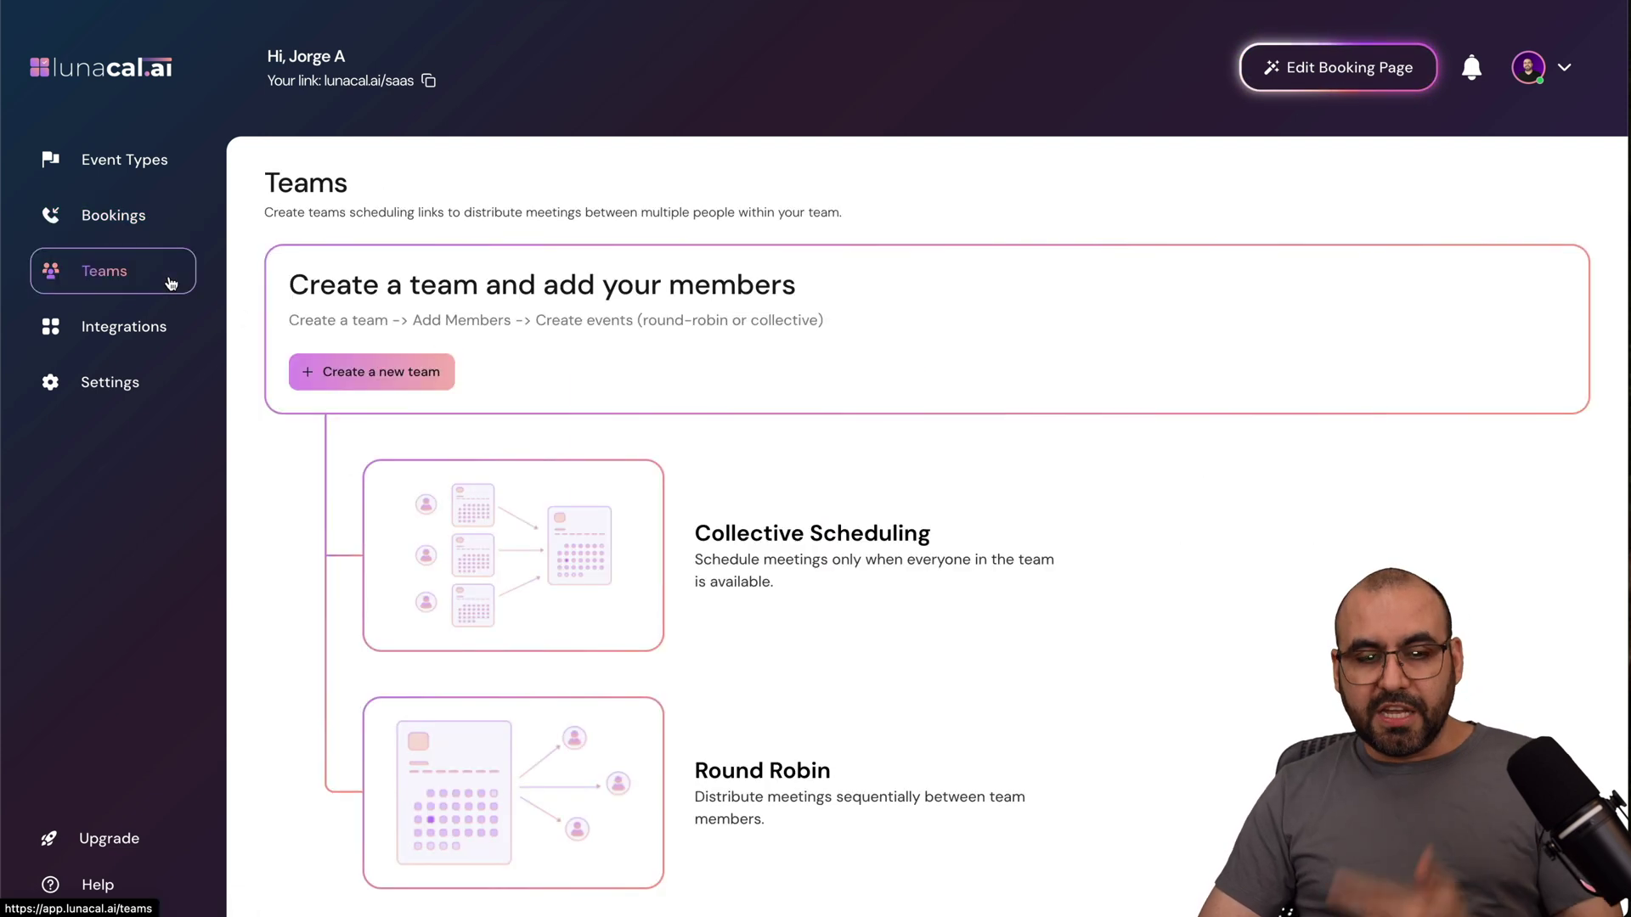
pyautogui.click(108, 337)
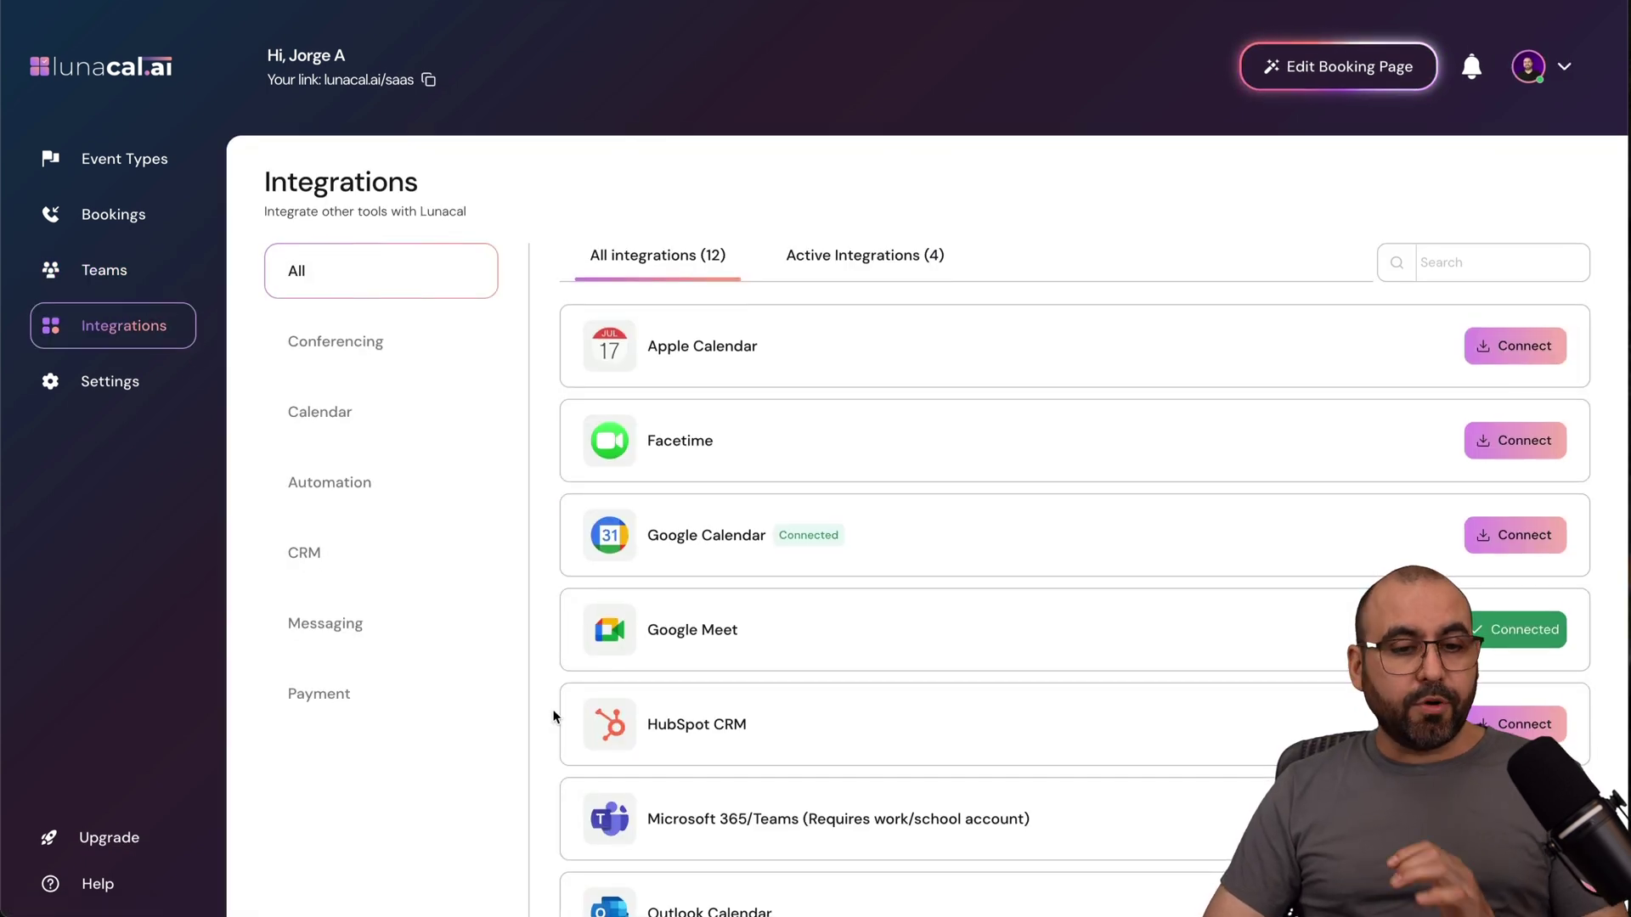
pyautogui.scroll(-3, 812, 688)
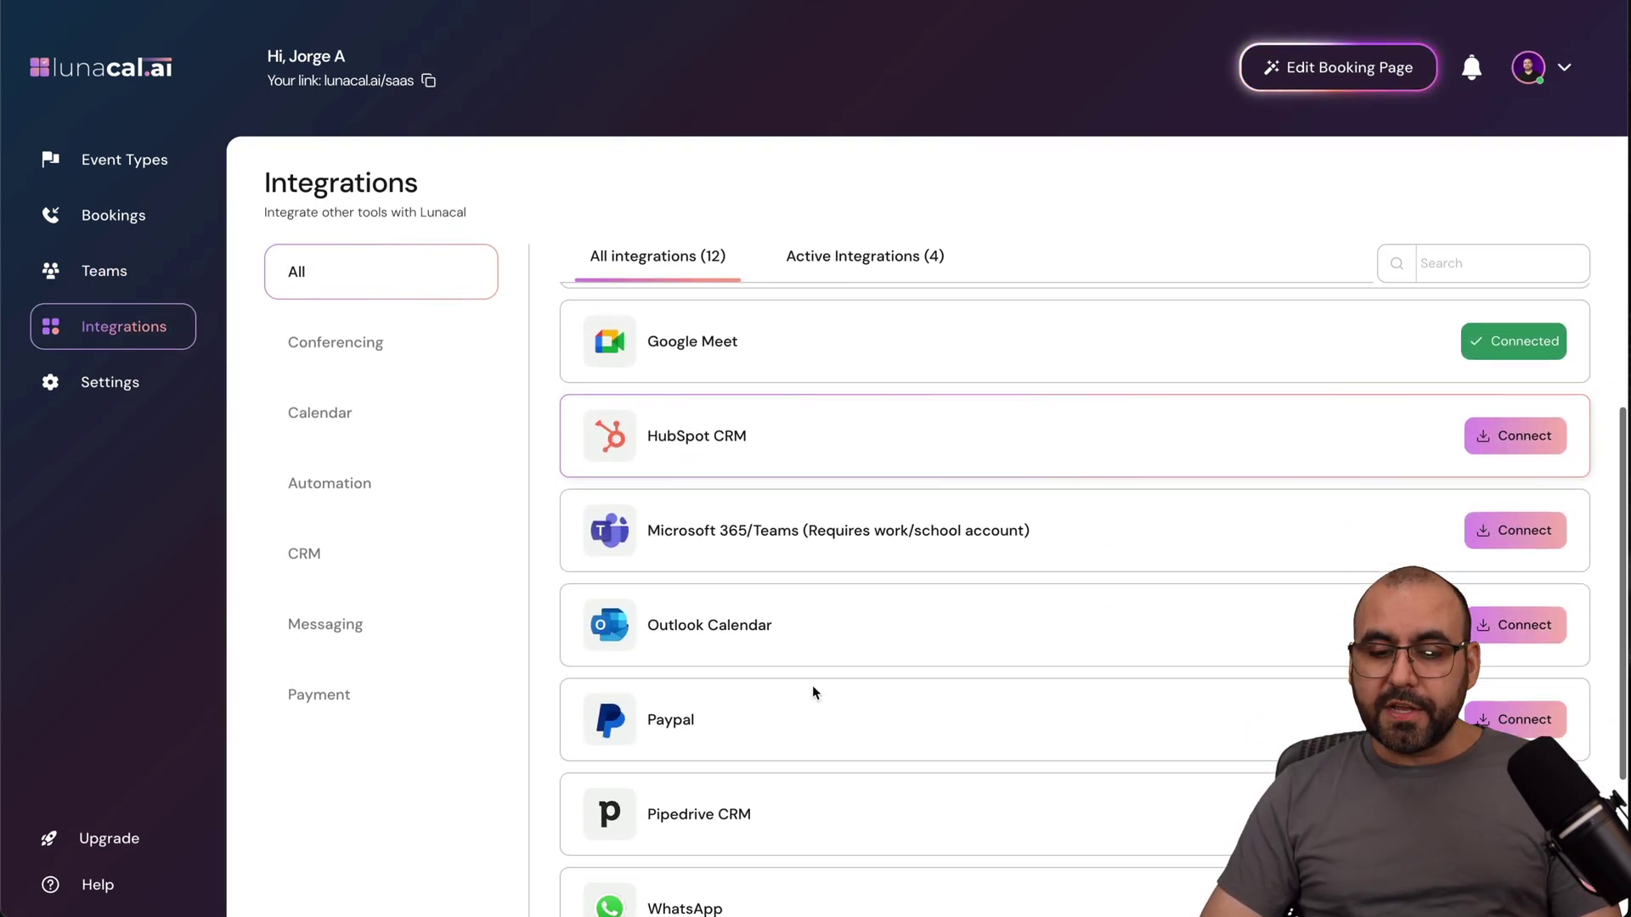
pyautogui.scroll(-3, 812, 692)
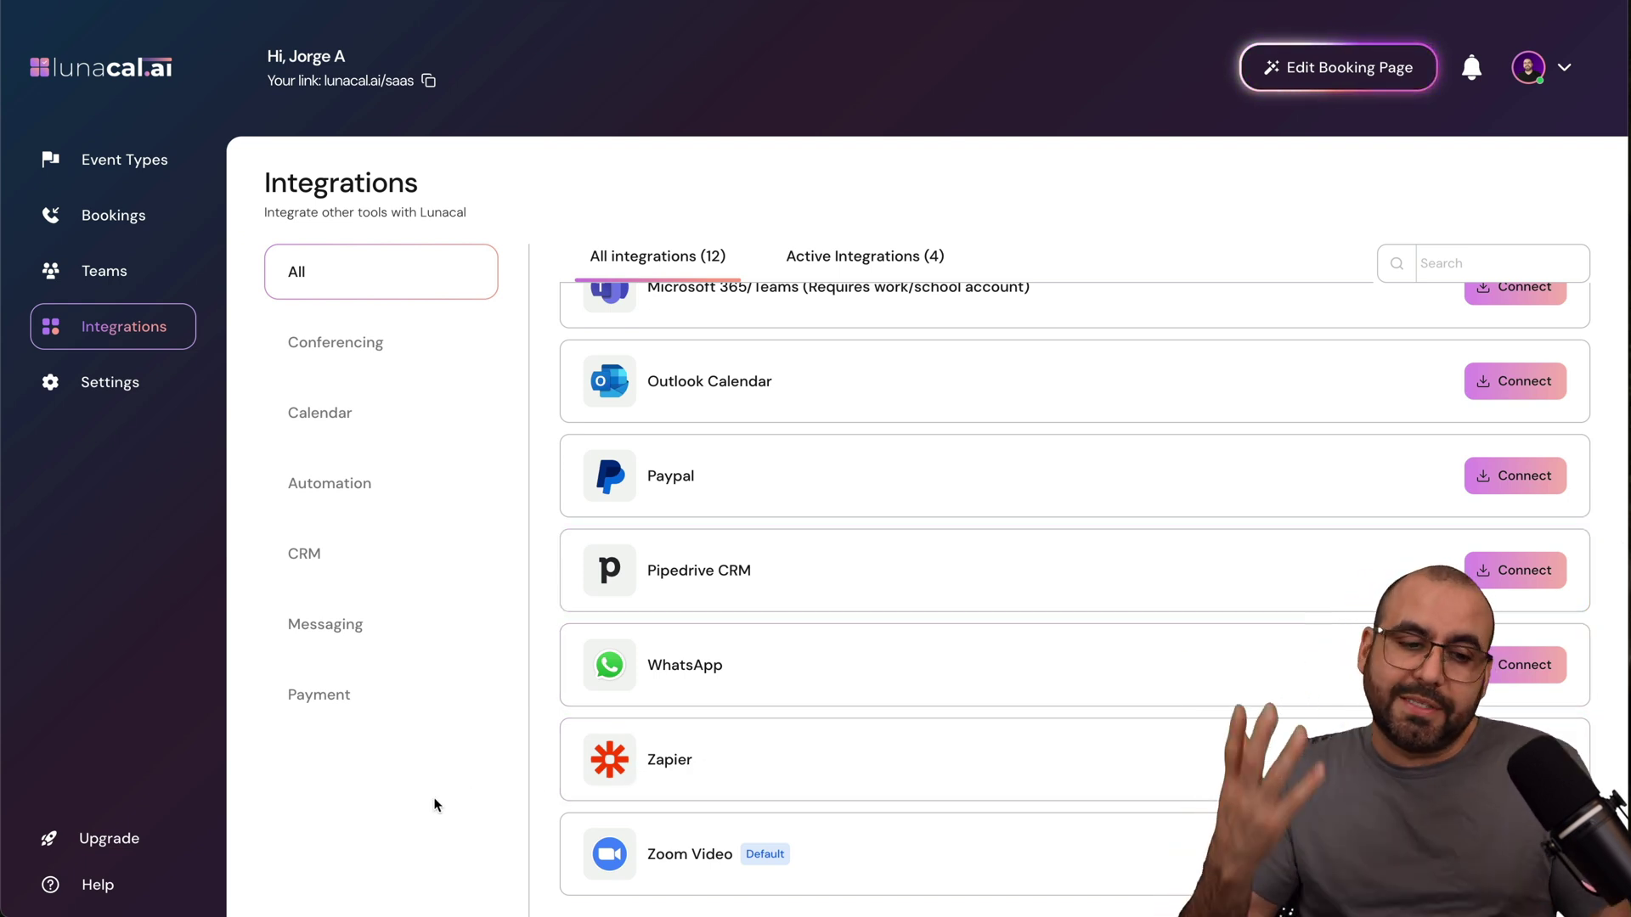
# - Turn on Remove Lunacal.ai branding in the general settings
pyautogui.click(104, 392)
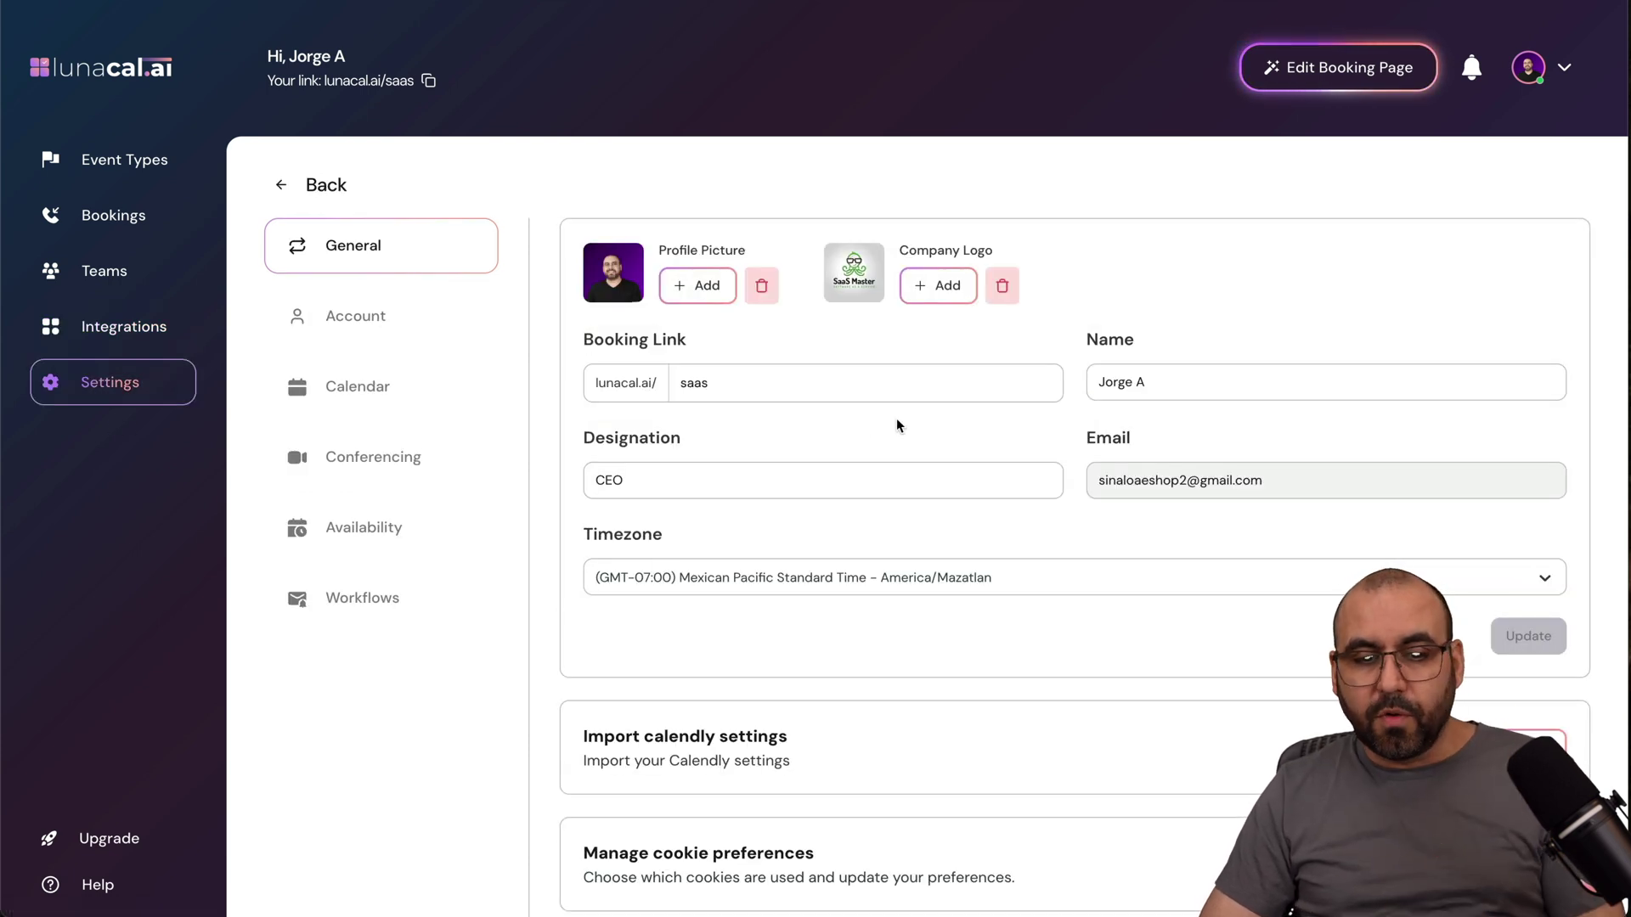
pyautogui.scroll(-4, 999, 655)
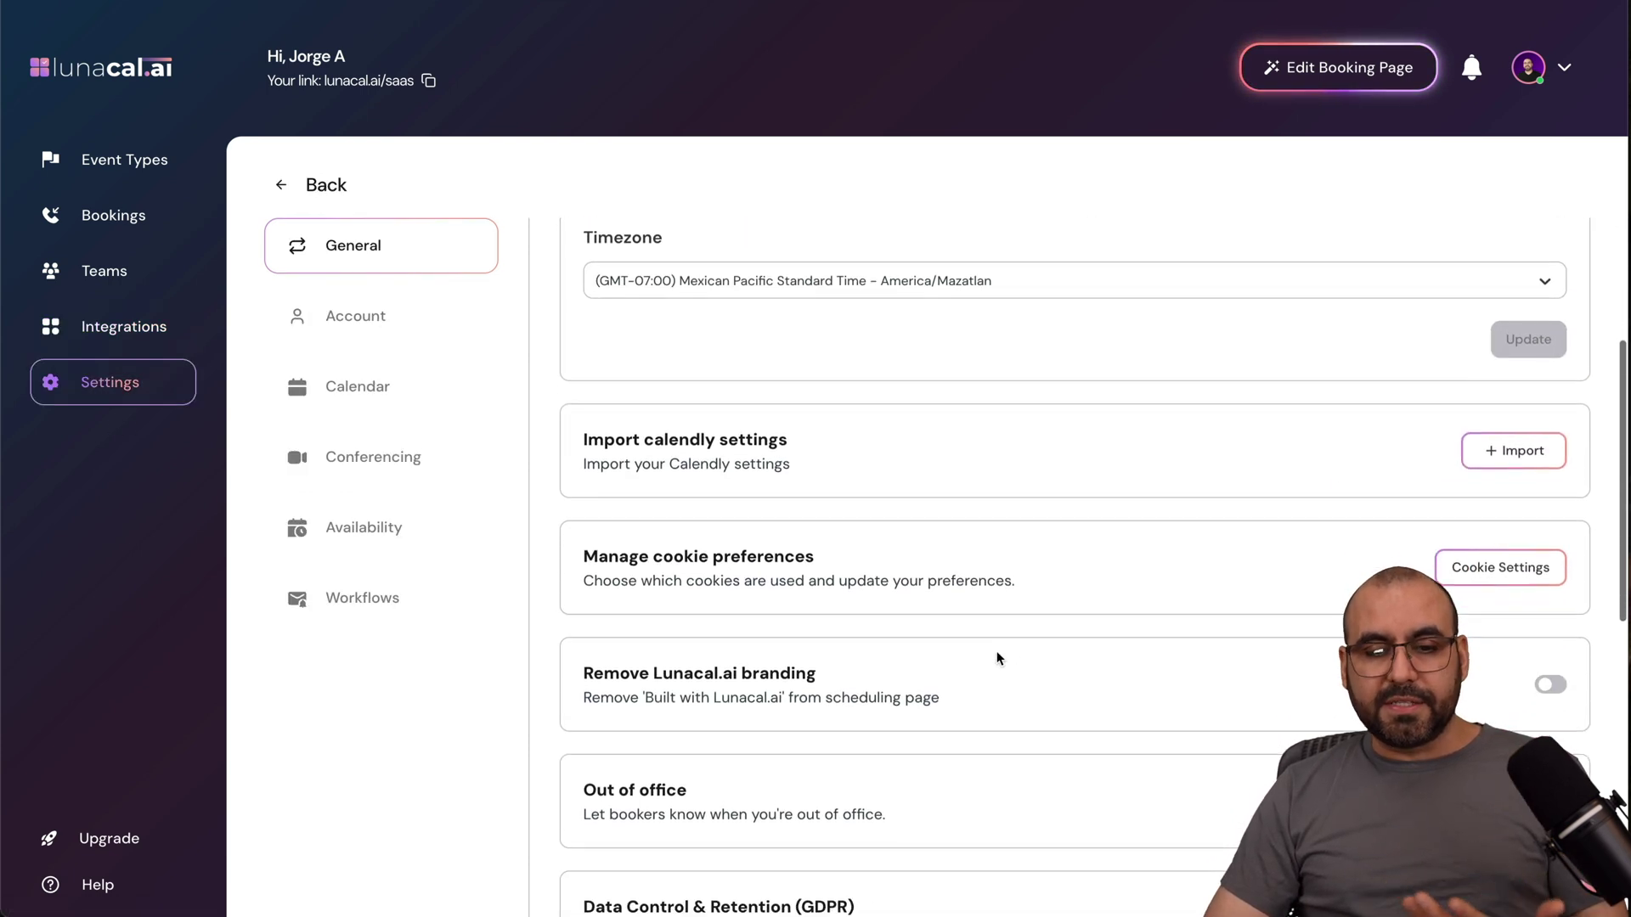
pyautogui.scroll(-2, 999, 658)
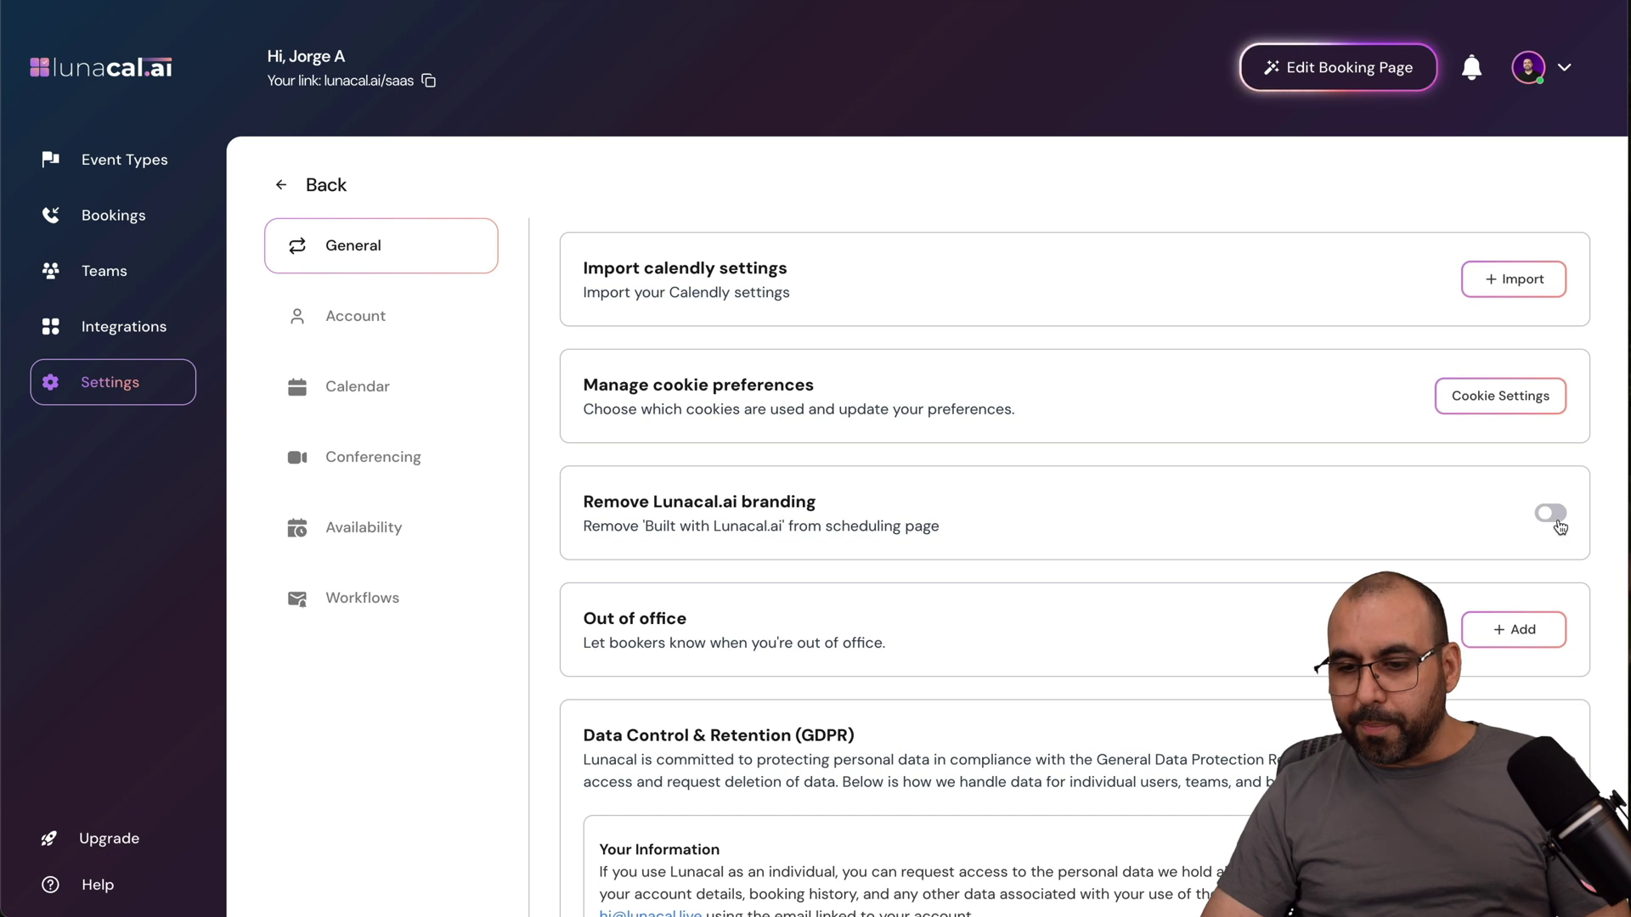
pyautogui.click(1554, 516)
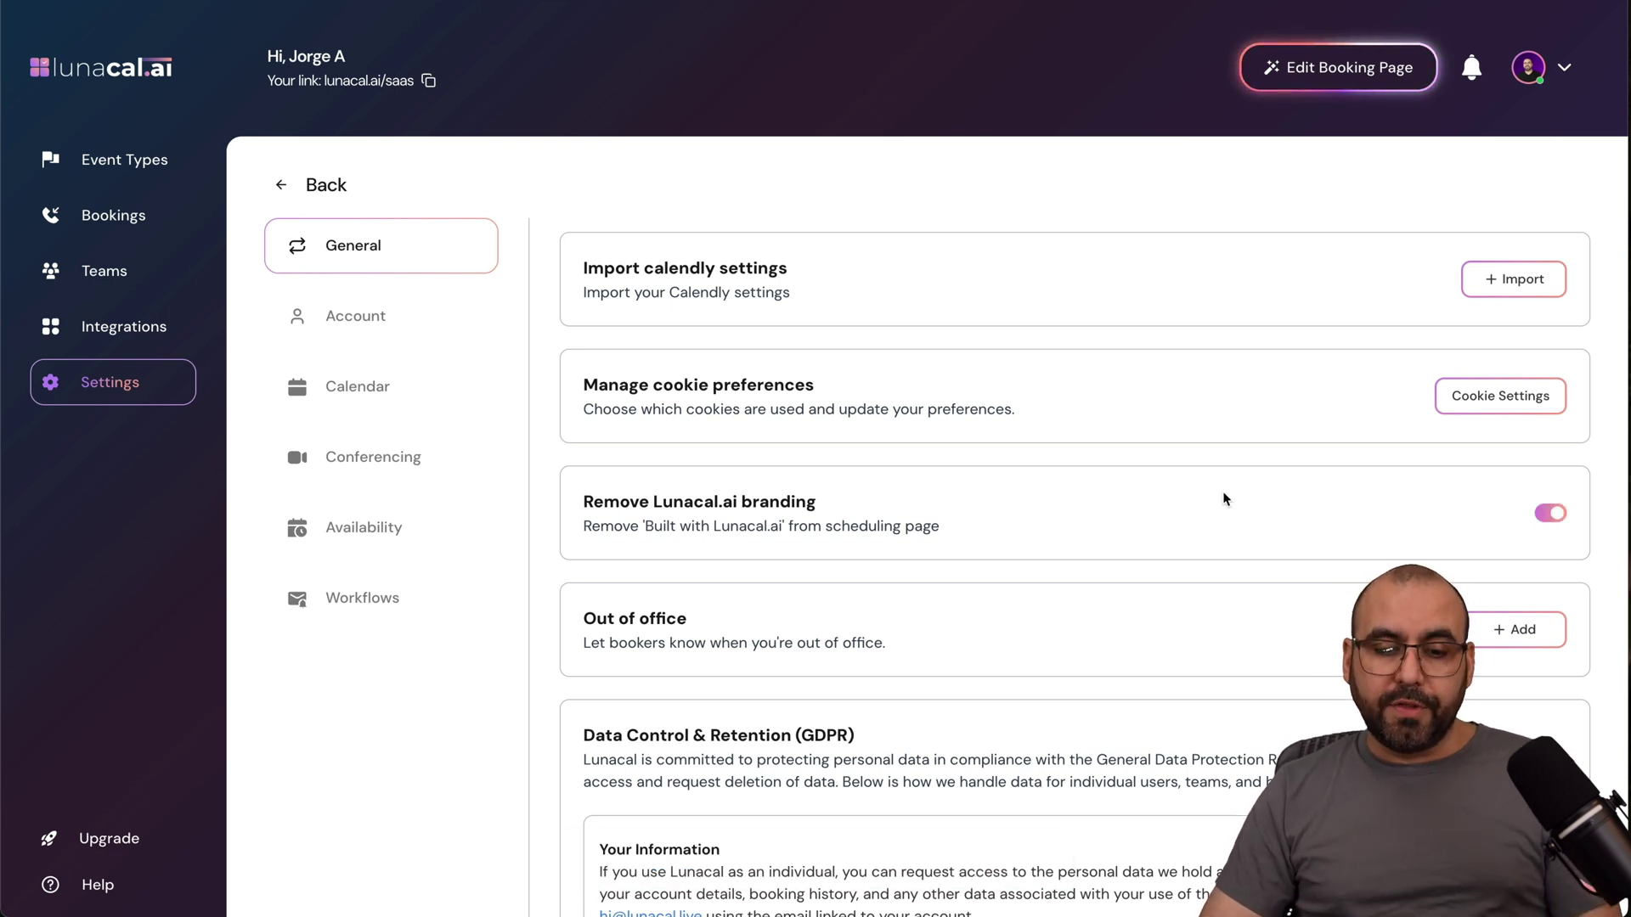
pyautogui.scroll(-3, 1224, 498)
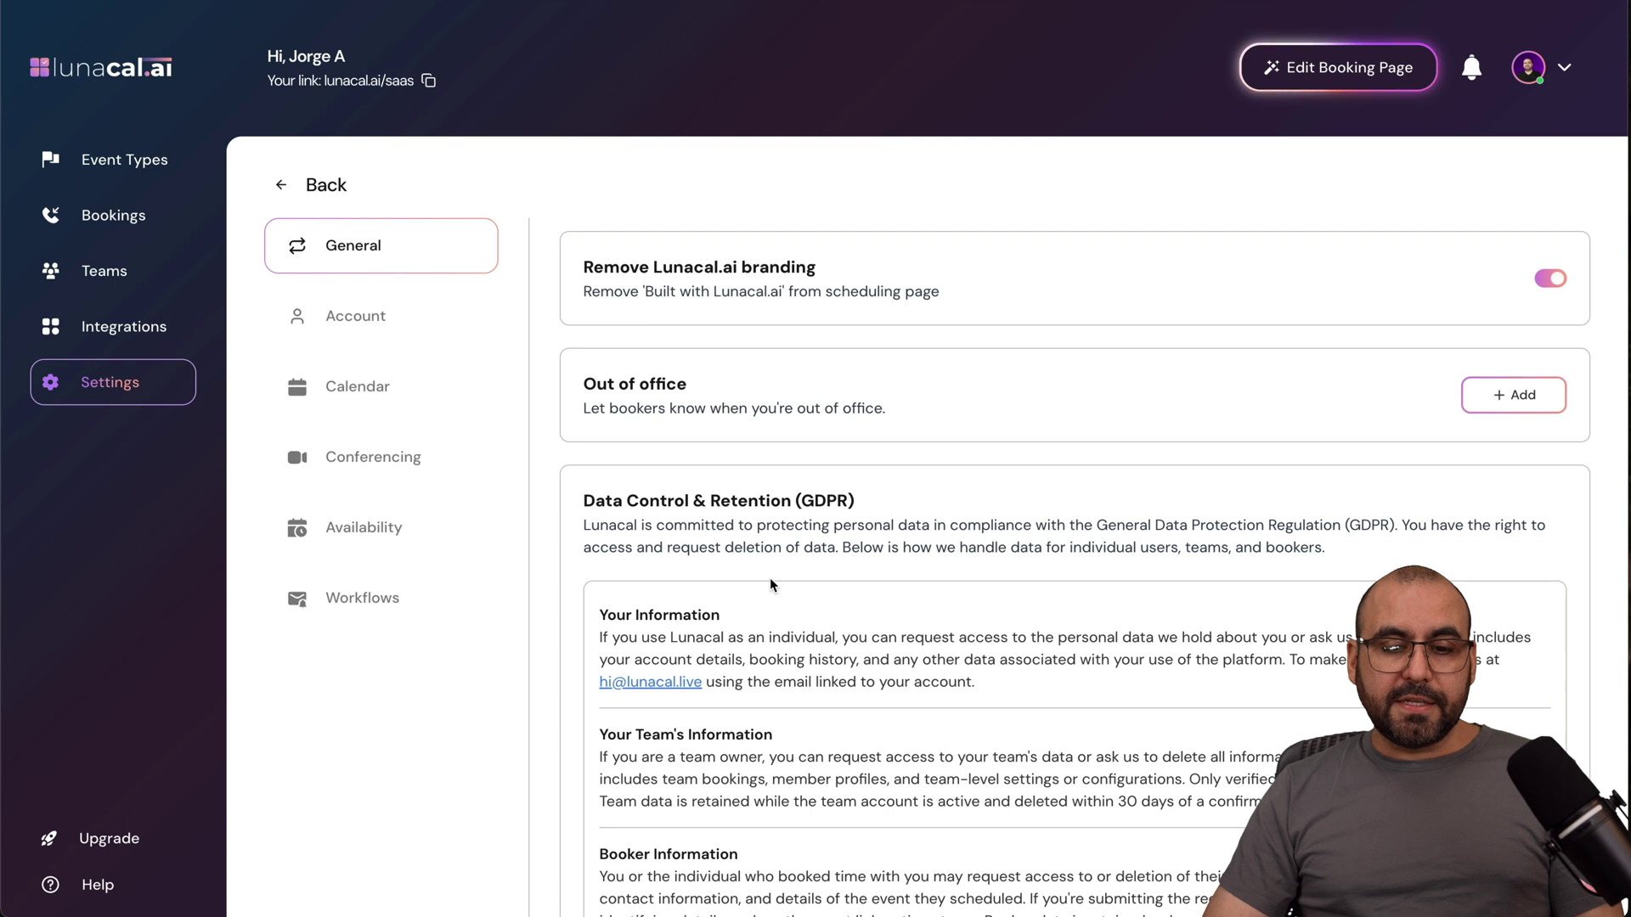
pyautogui.scroll(-4, 772, 585)
pyautogui.scroll(10, 753, 553)
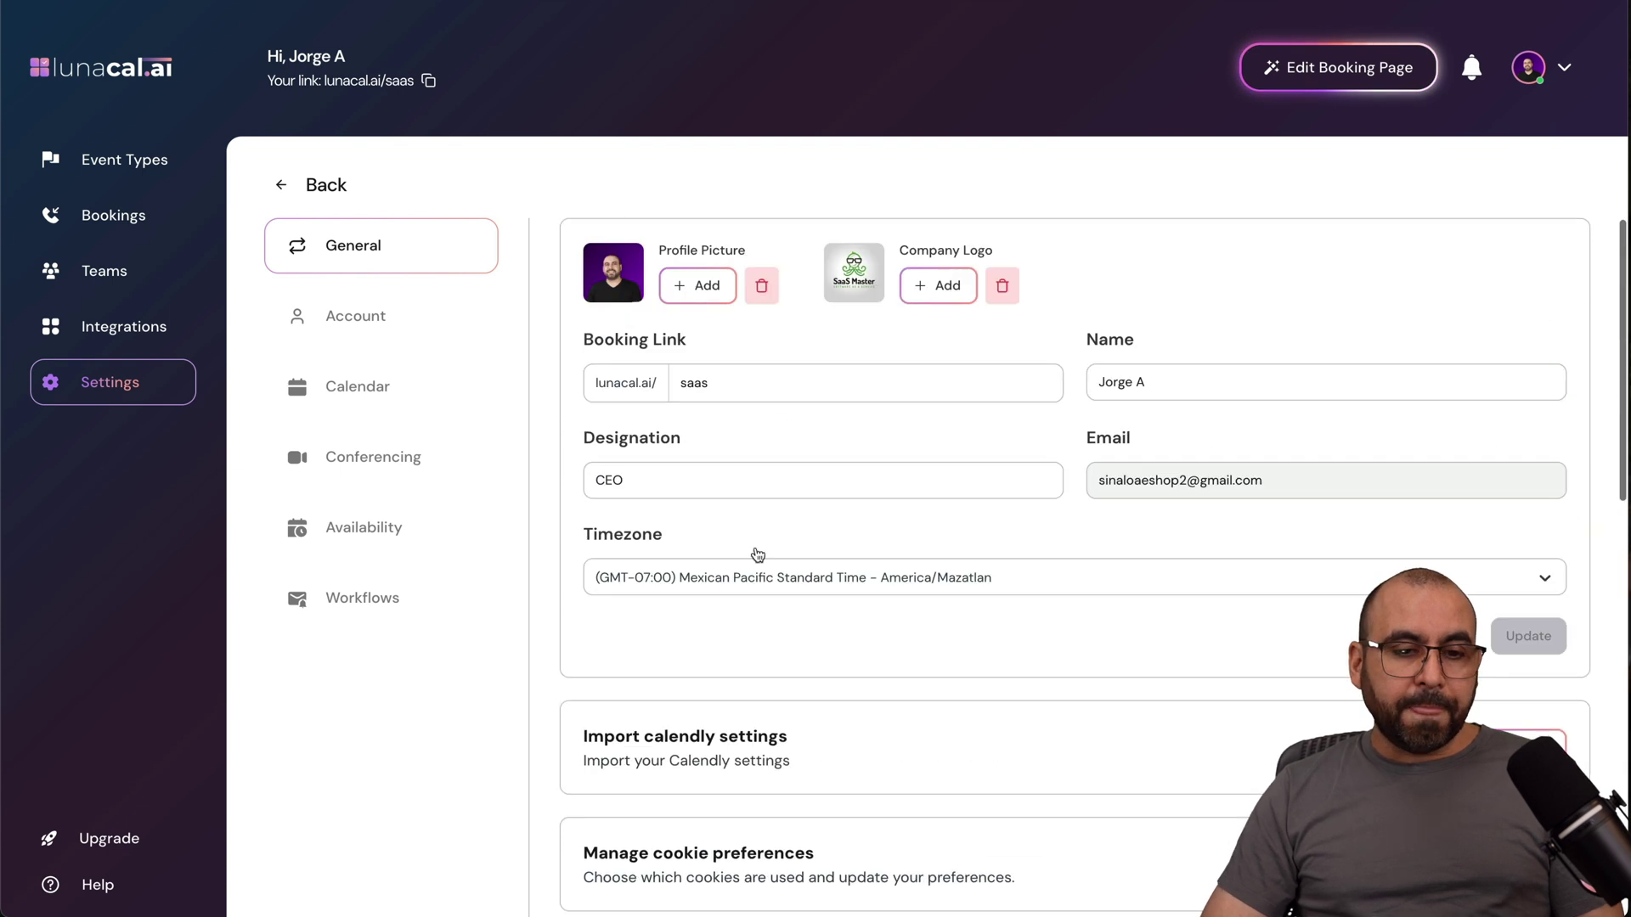
# - Look over the Account and Calendar settings, then return to the event types list
pyautogui.click(376, 314)
pyautogui.click(375, 386)
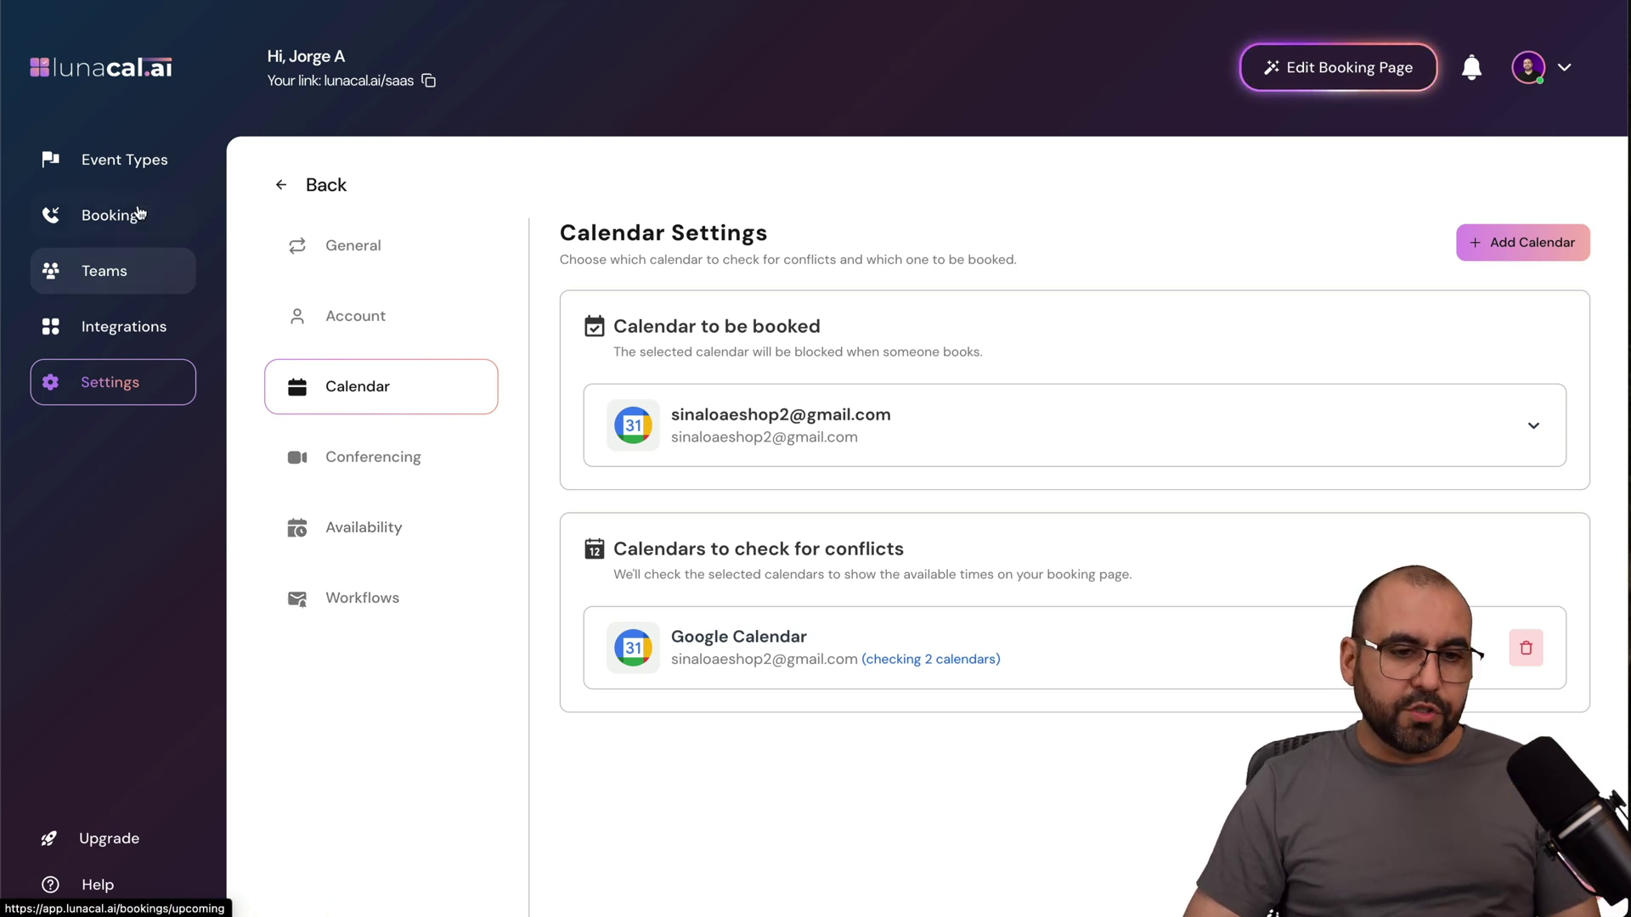
pyautogui.click(124, 160)
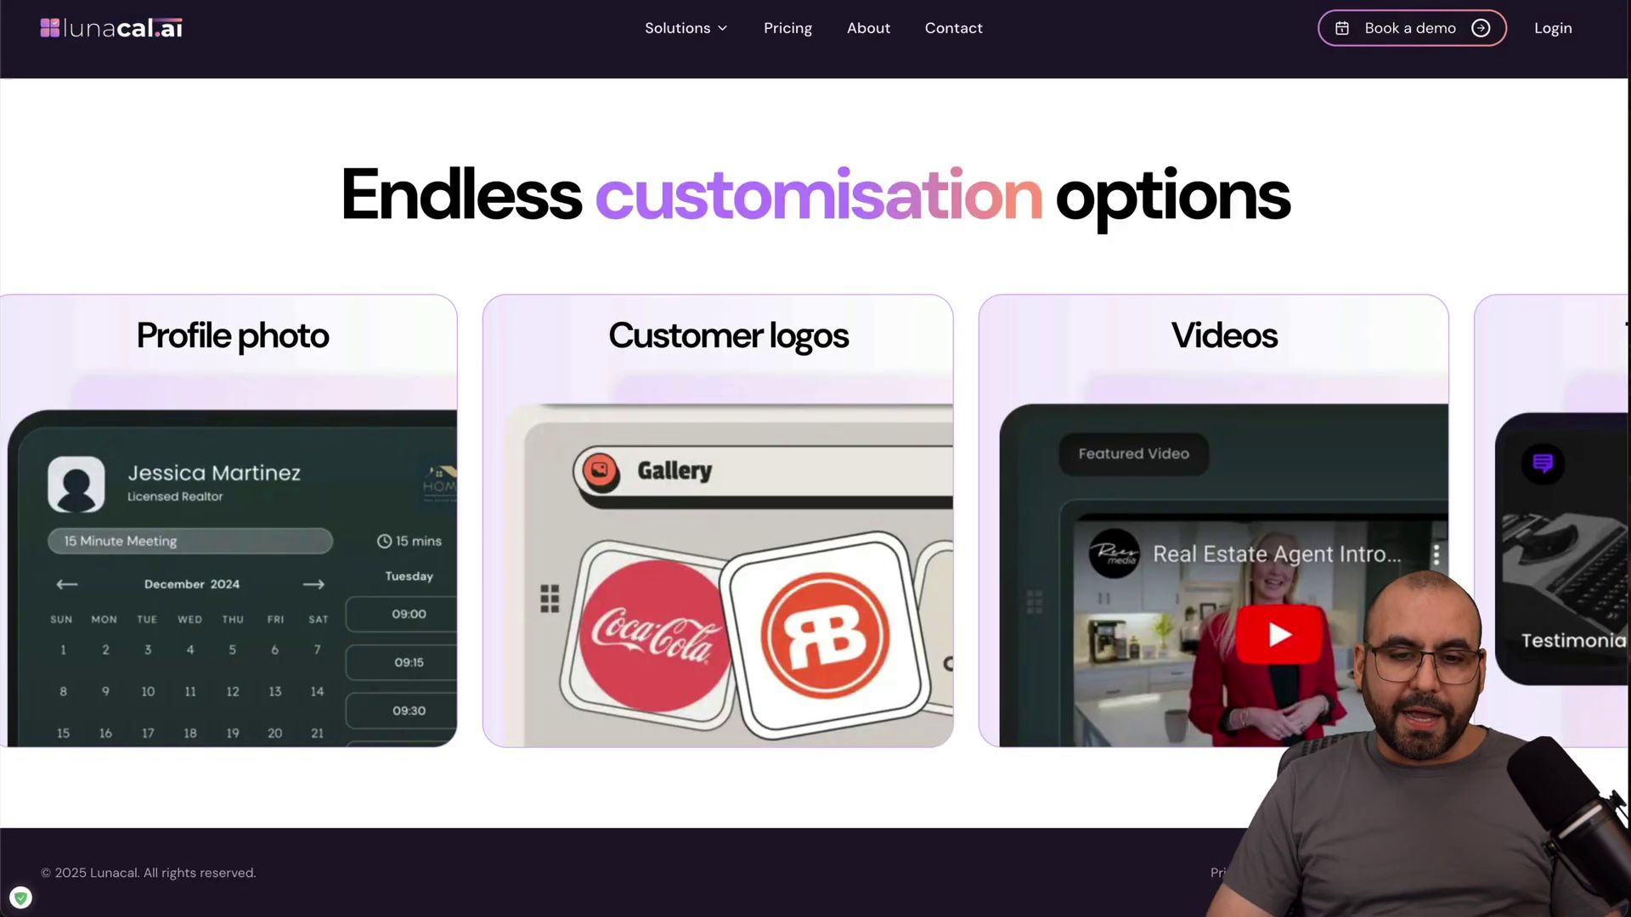
# - Scroll through the Lunacal landing page's scheduling-page customisation features
pyautogui.scroll(20, 891, 287)
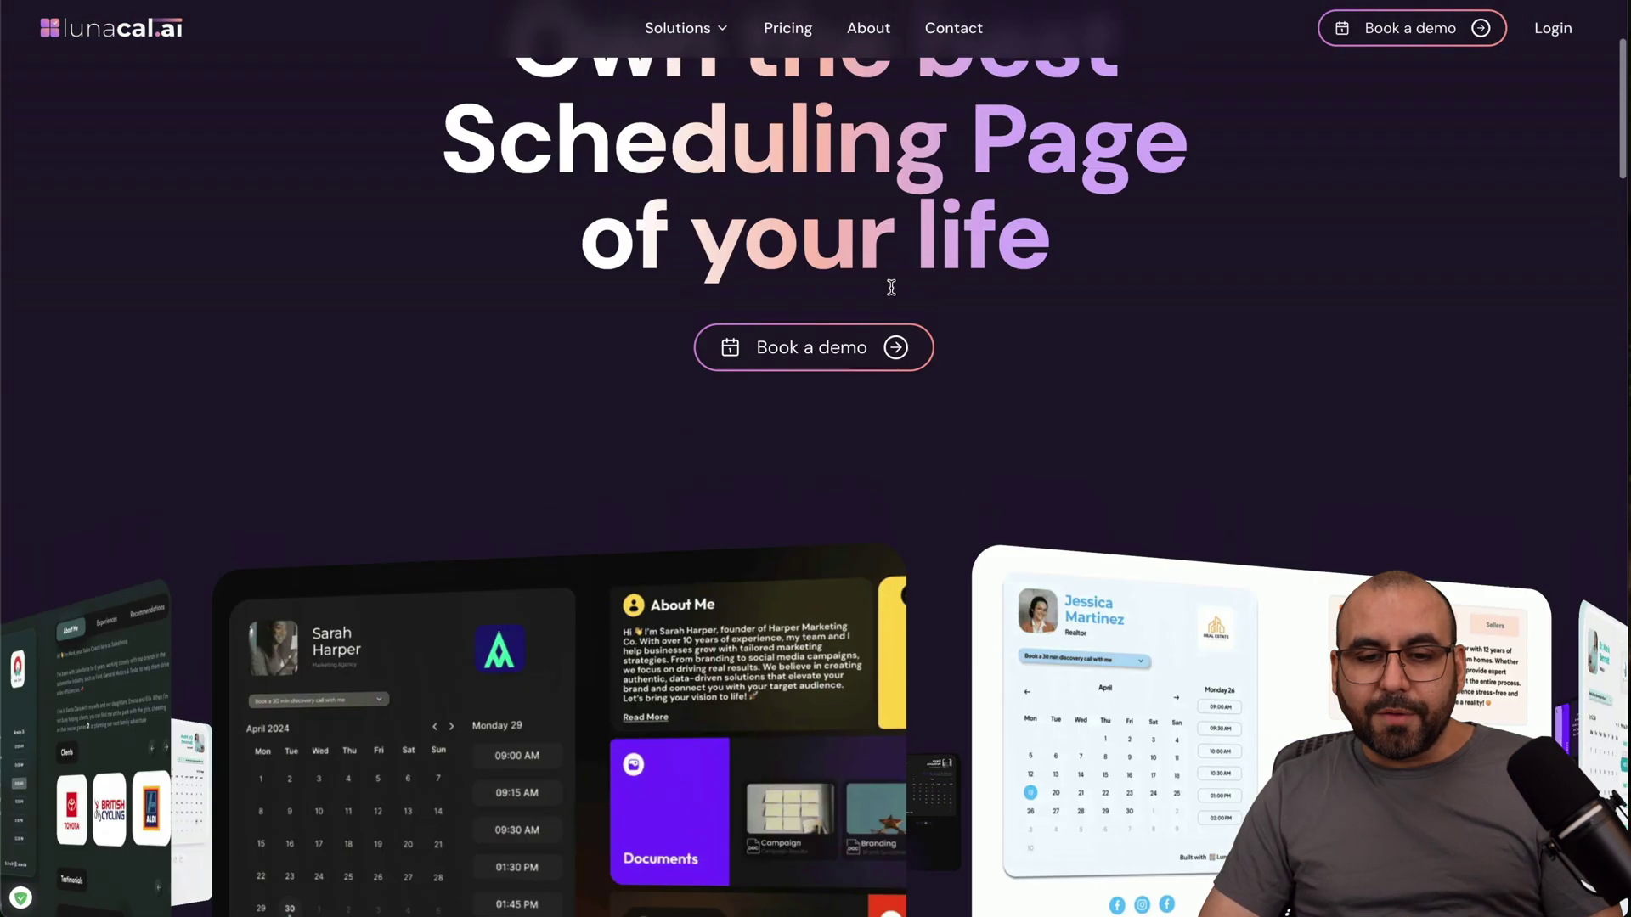
pyautogui.scroll(-5, 891, 291)
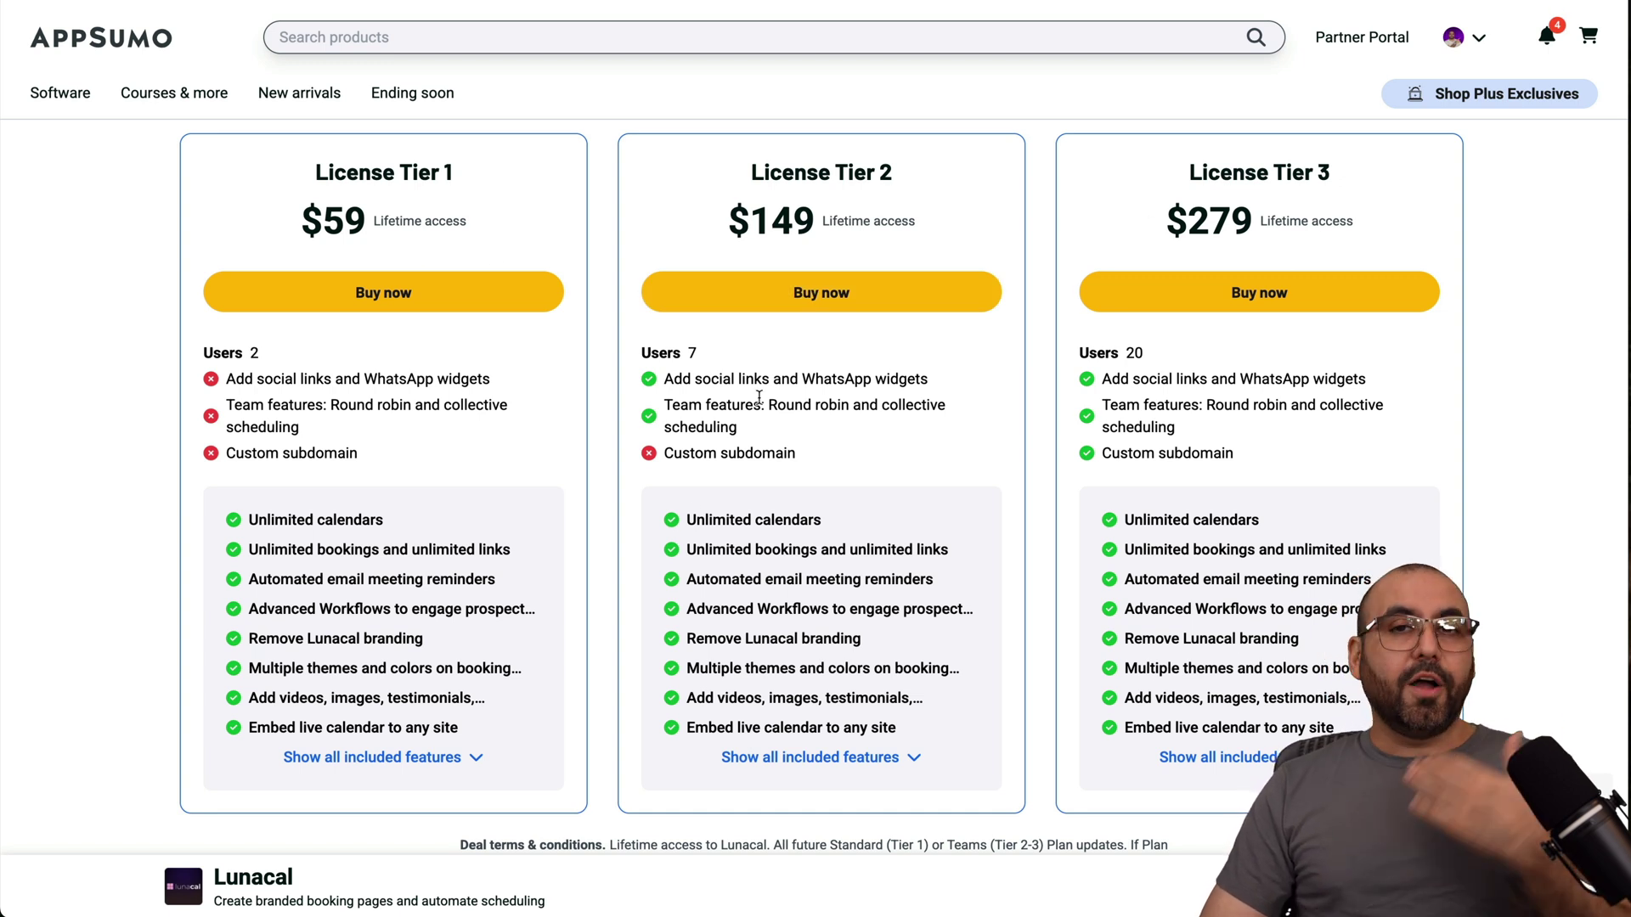
# - Highlight Custom subdomain in the Tier 2 card and the Users 20 limit in Tier 3
pyautogui.moveTo(668, 453); pyautogui.dragTo(779, 455)
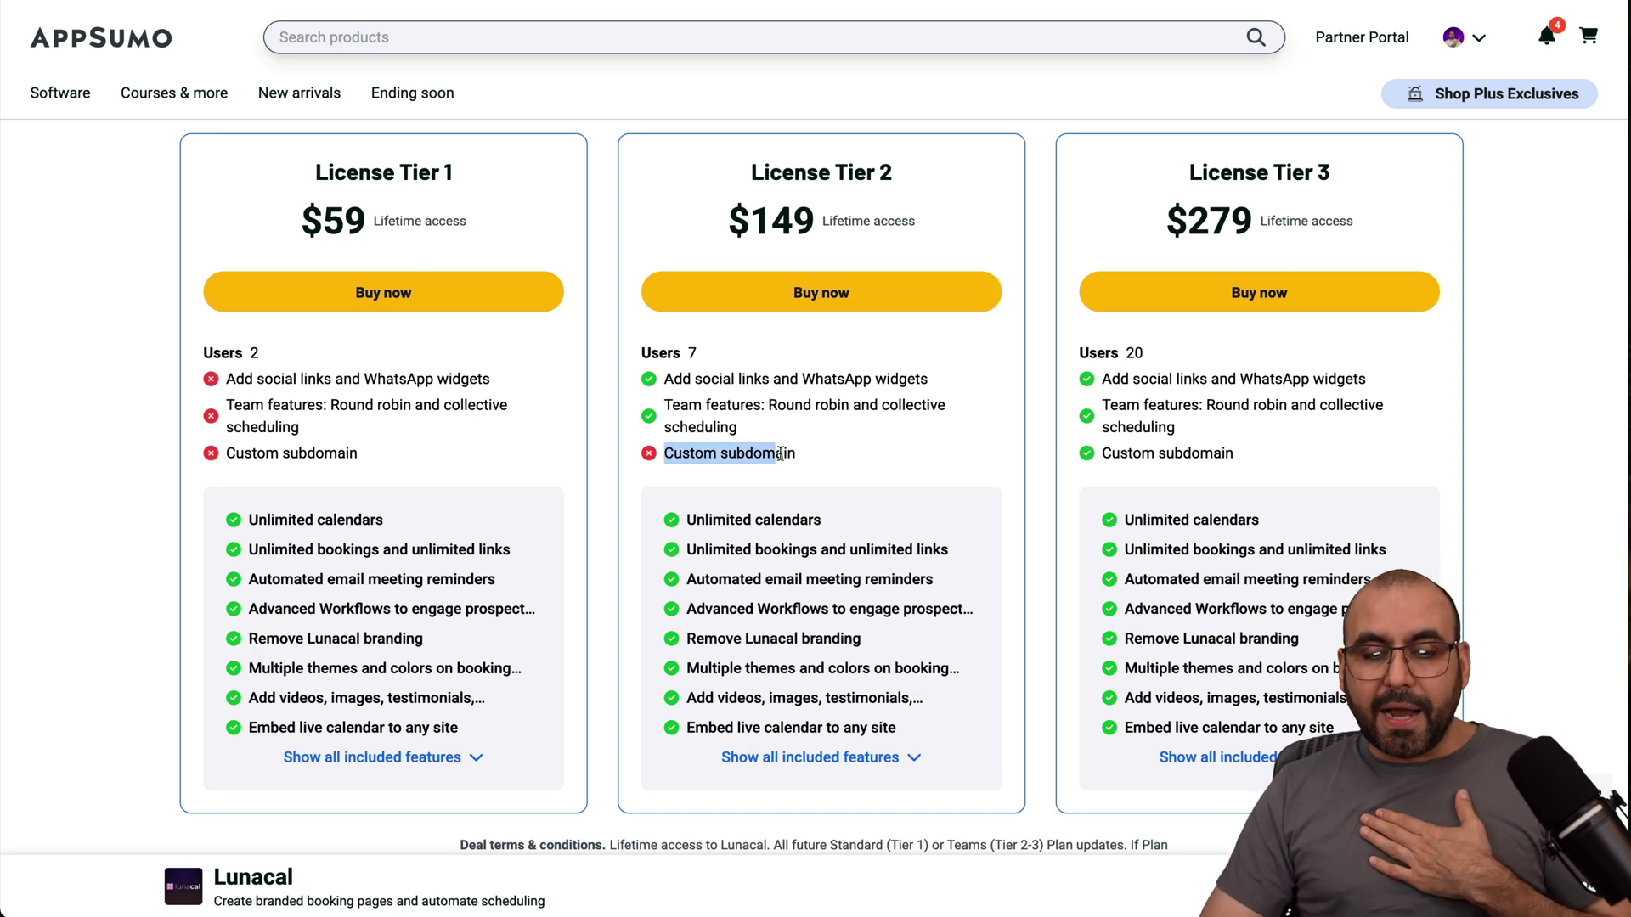
pyautogui.click(866, 456)
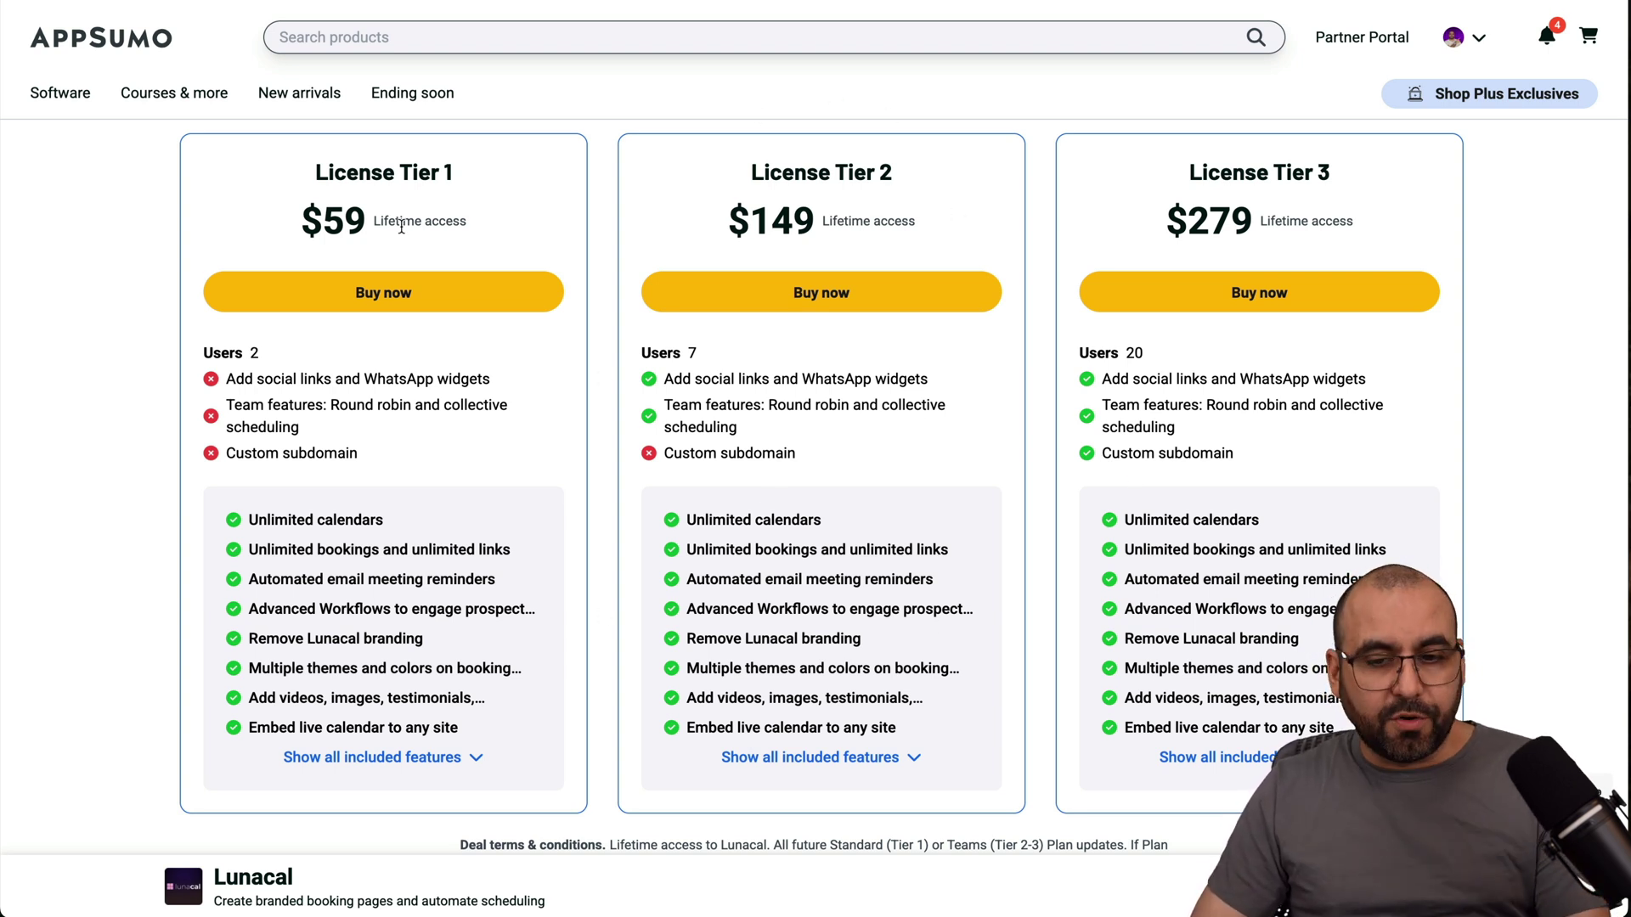
pyautogui.moveTo(1078, 352); pyautogui.dragTo(1209, 353)
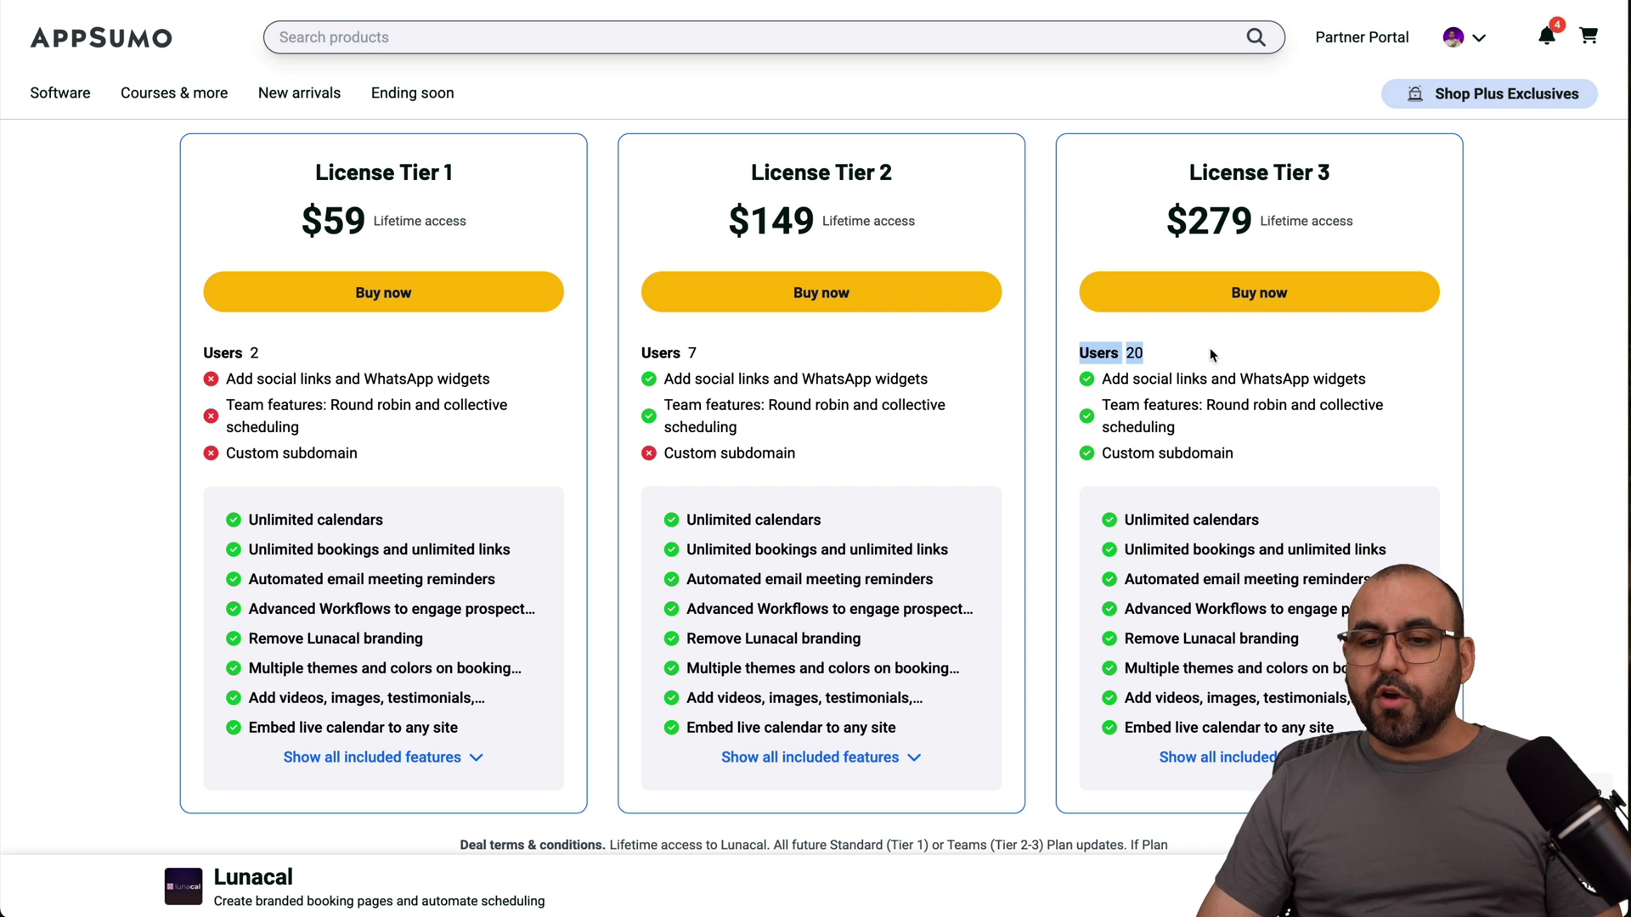
pyautogui.click(1210, 355)
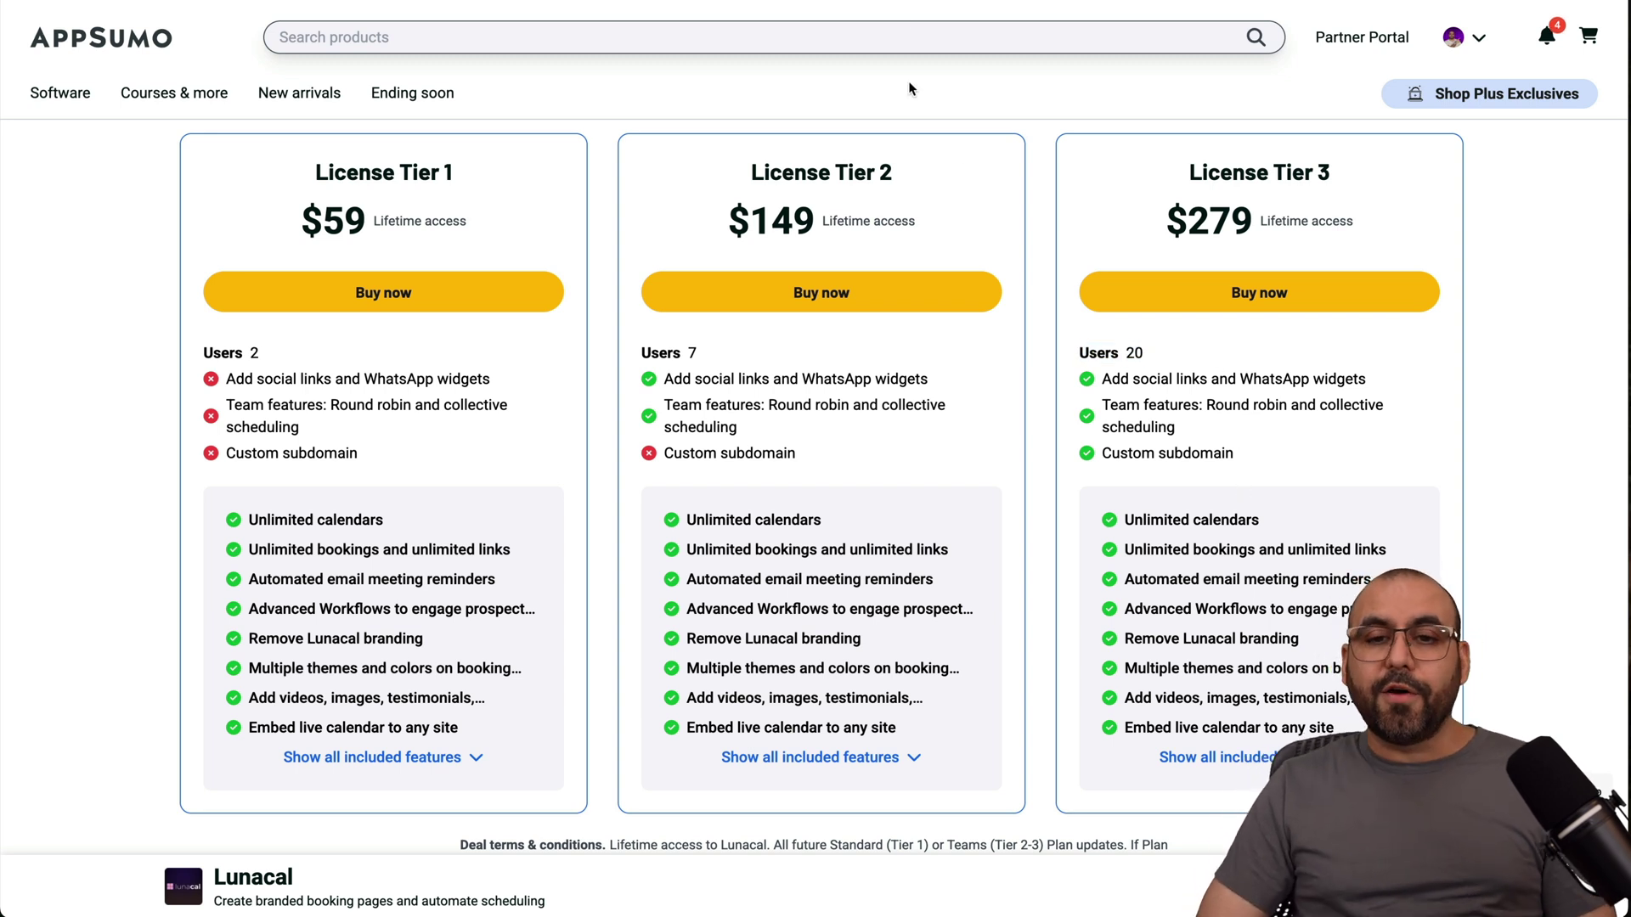